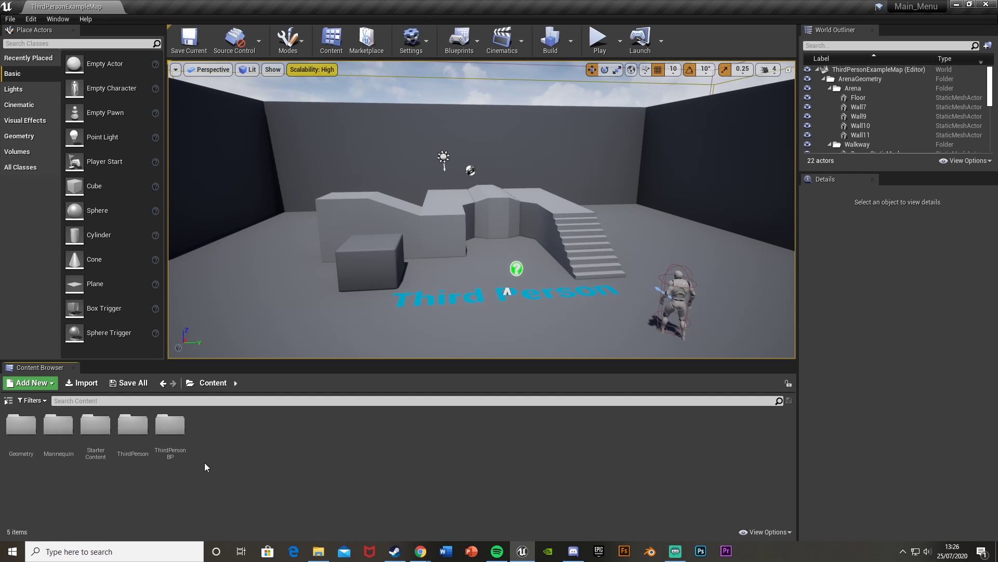
Step: Create a new level from the Empty Level template
left_click(10, 19)
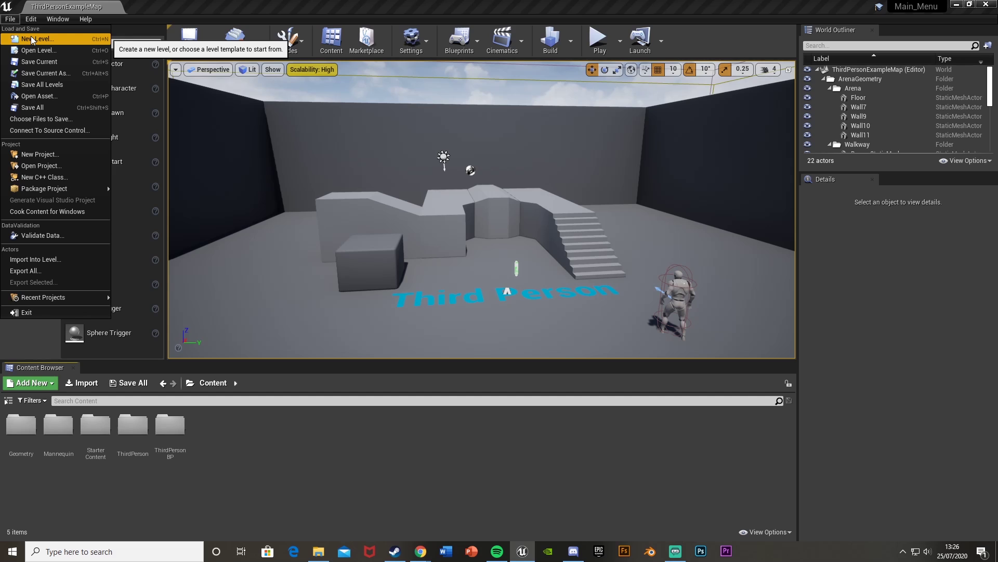
left_click(30, 36)
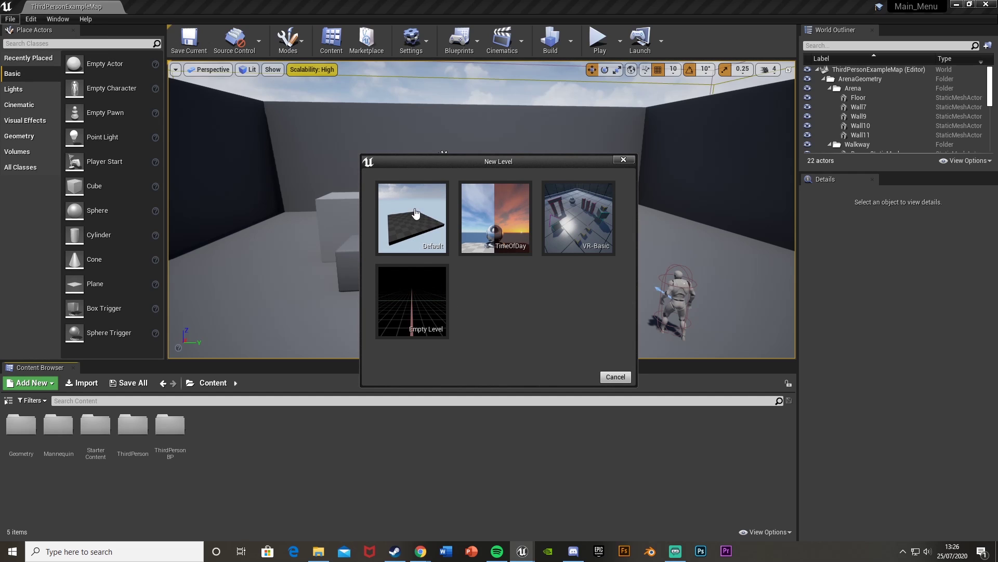
left_click(416, 305)
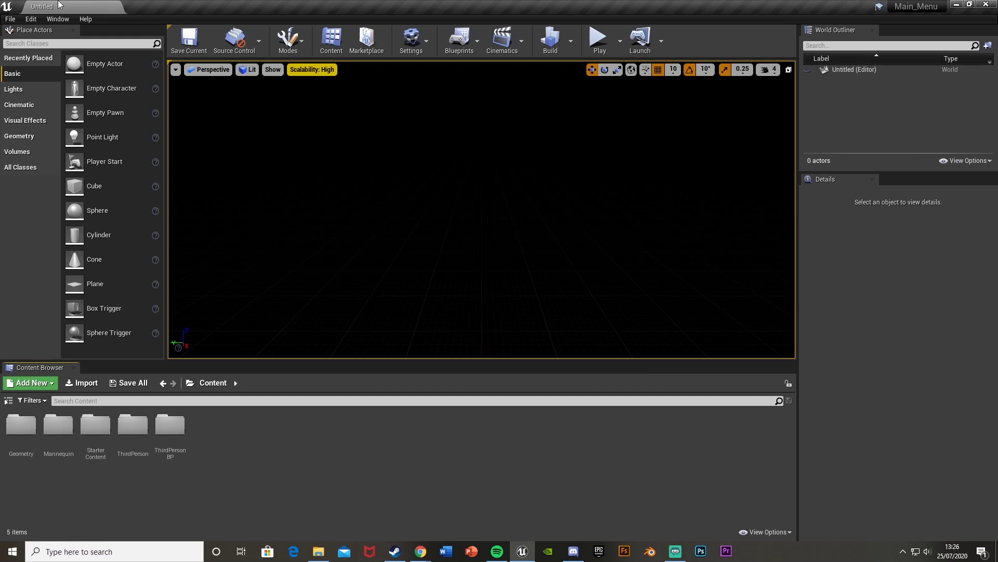
Step: Save the level as Main_Menu_Level inside a new Levels folder
left_click(12, 19)
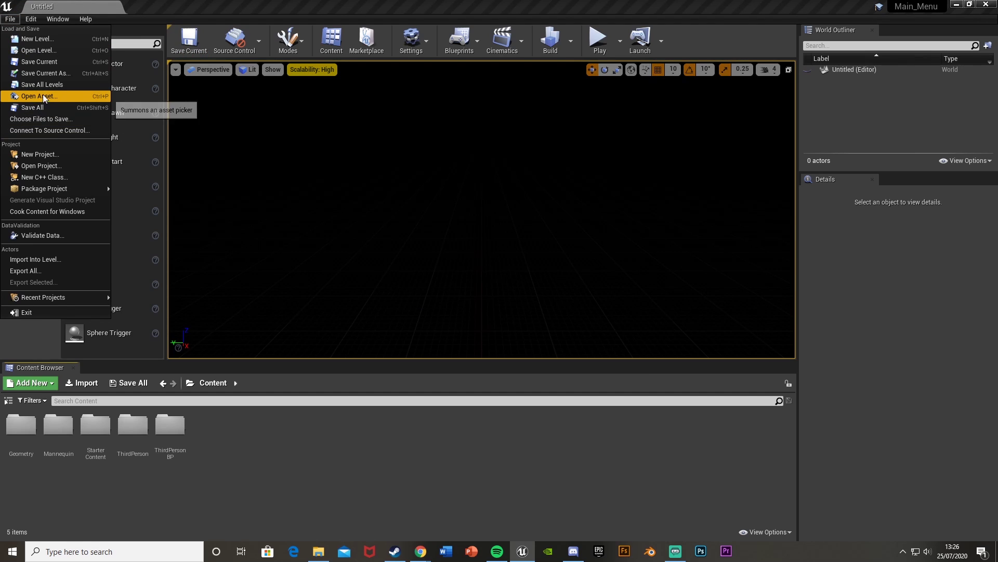
left_click(45, 76)
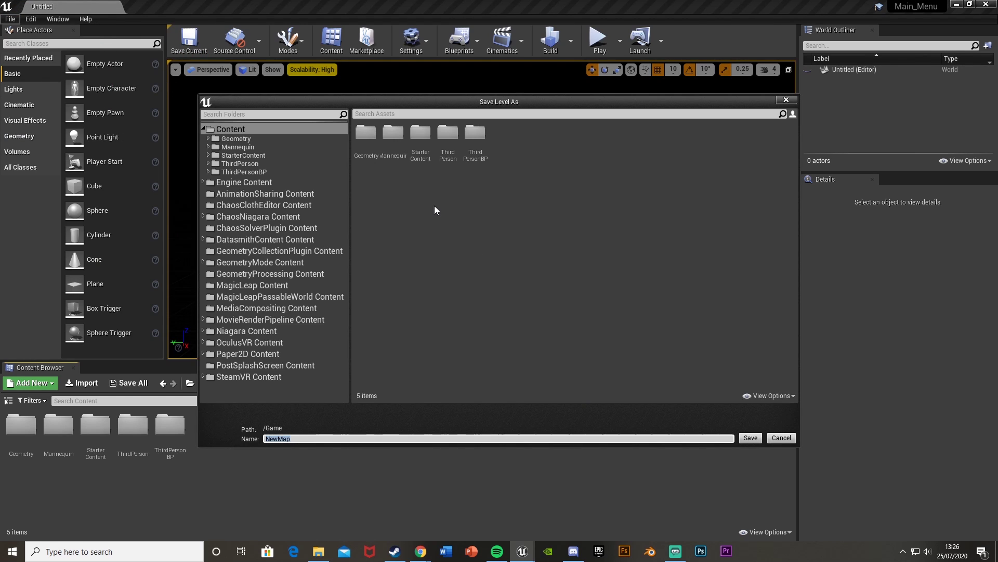
type("Main_Menu_LK")
key("BackSpace")
type("evel")
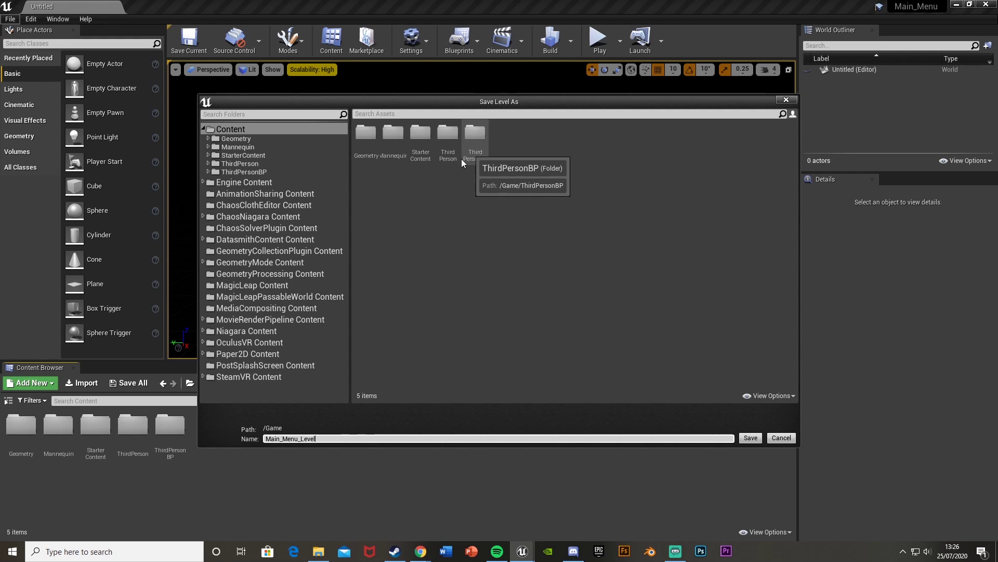
right_click(414, 196)
left_click(429, 207)
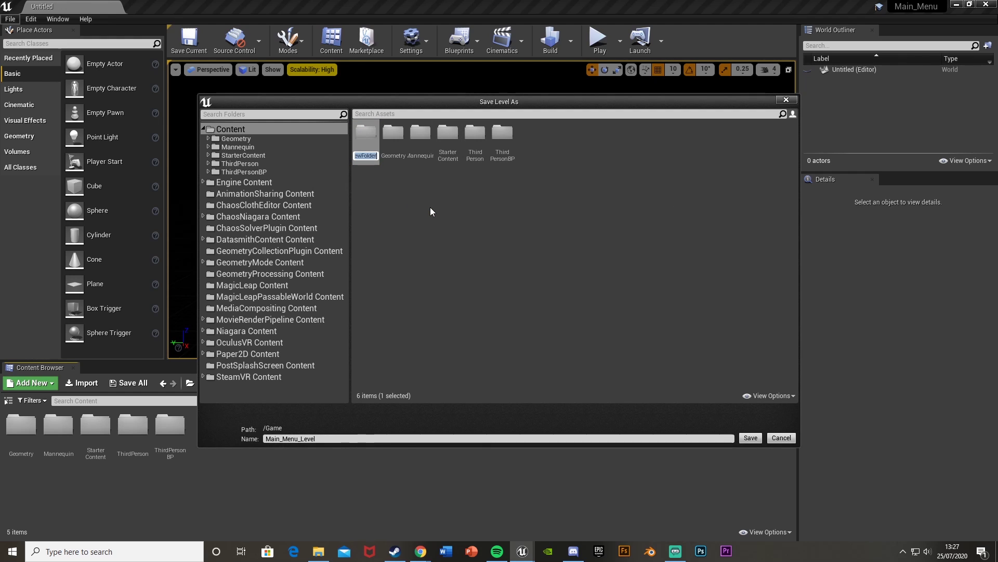
type("Levels")
key("Return")
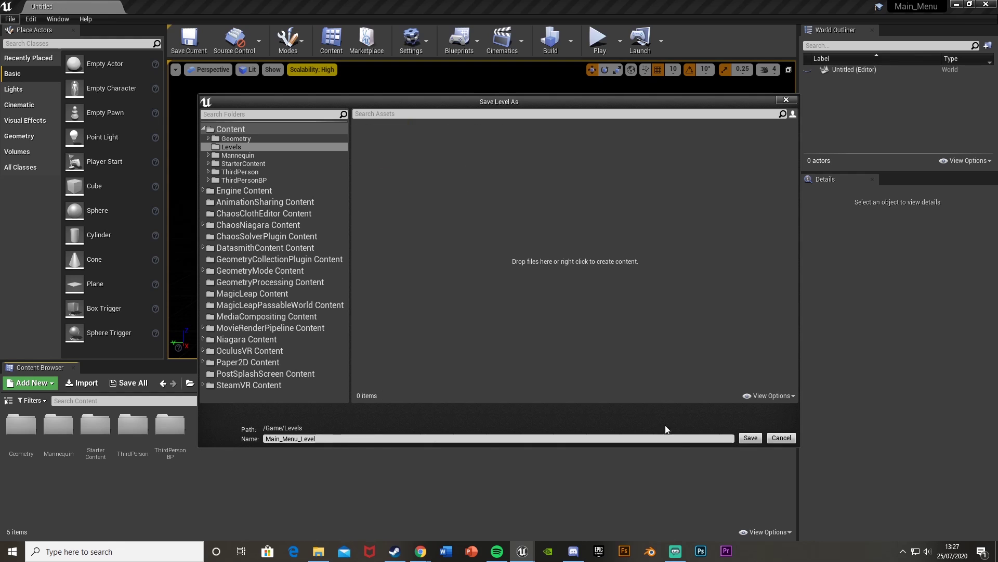
left_click(752, 440)
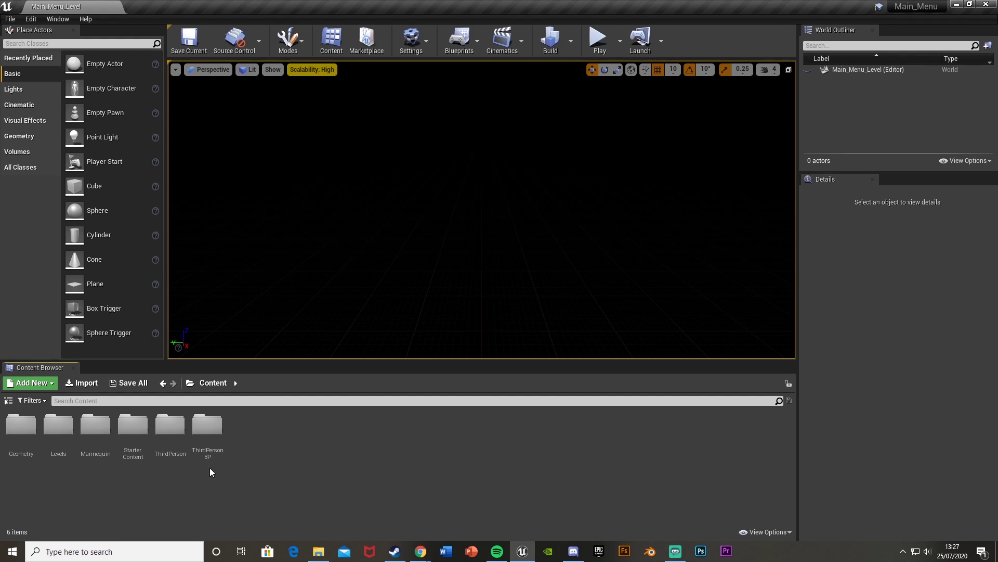
Step: Create a Main_Menu folder in the Content Browser and open it
right_click(142, 495)
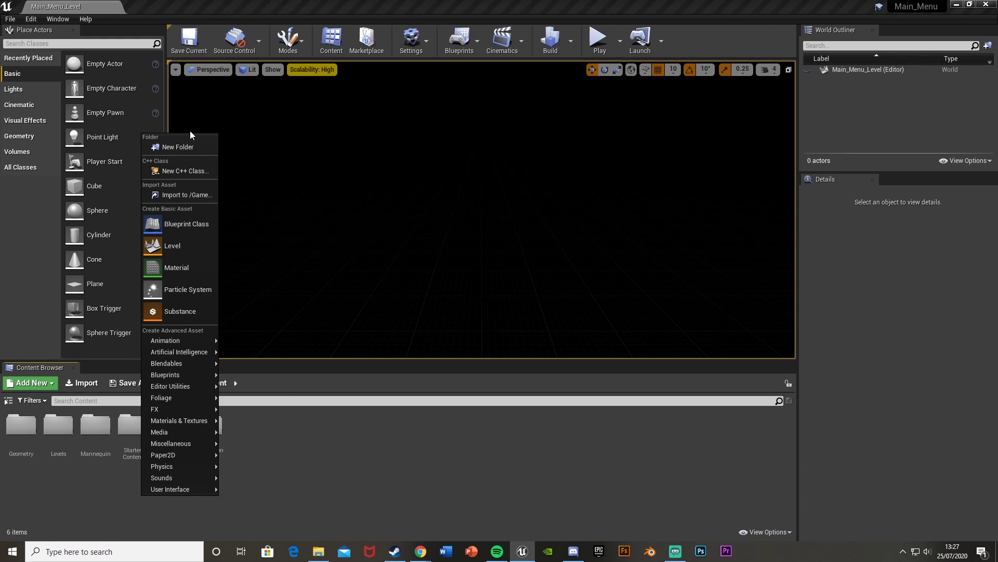
left_click(187, 148)
type("Main")
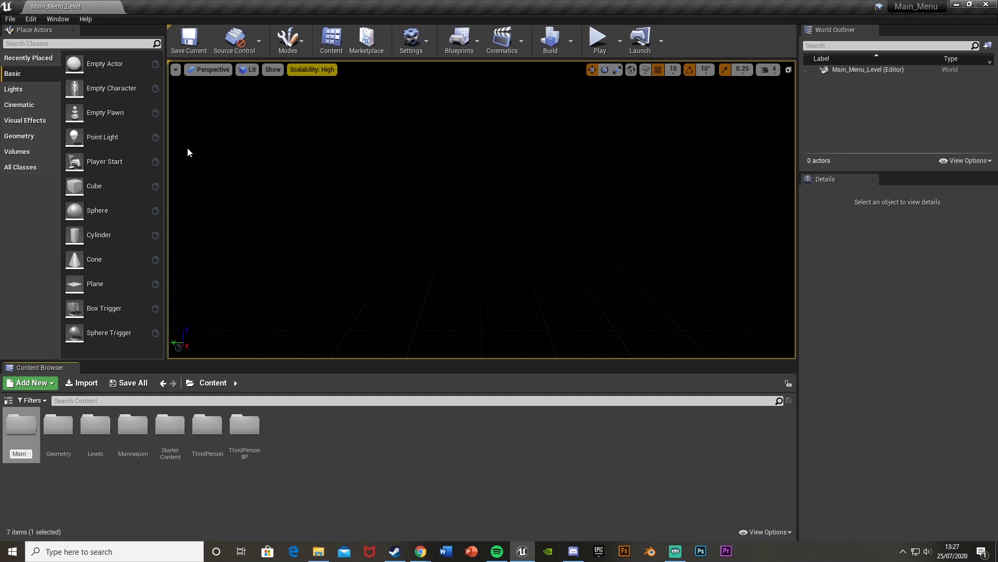
type("_Menu")
key("Return")
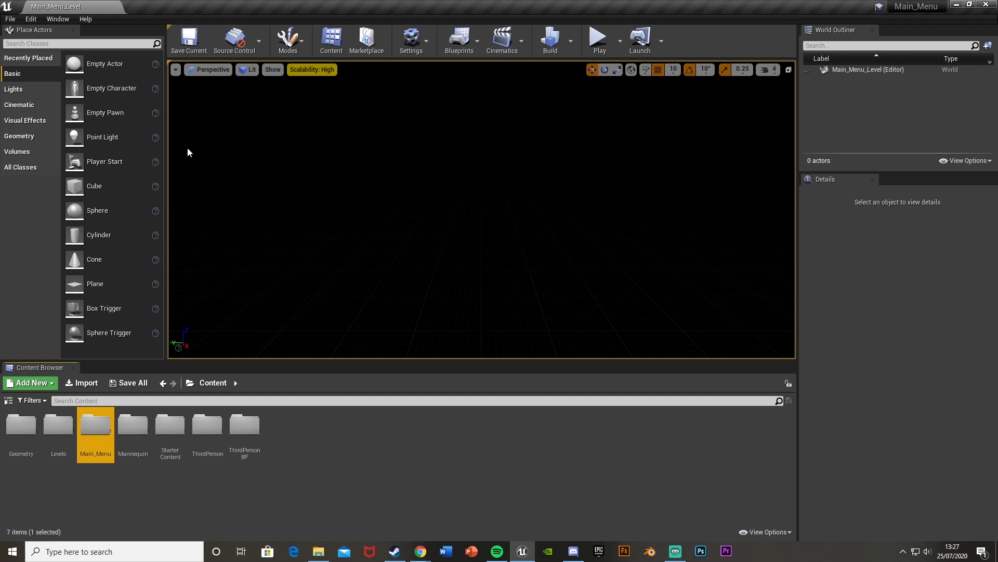
key("Return")
Step: Add a Widget Blueprint named Main_Menu_Wdiget and open it in the designer
right_click(162, 463)
mouse_move(162, 461)
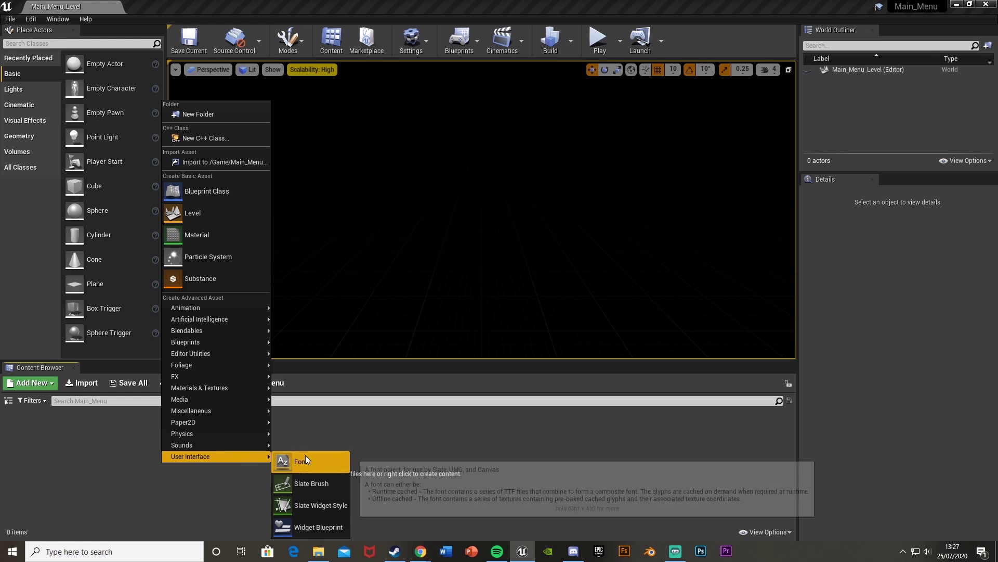
left_click(328, 528)
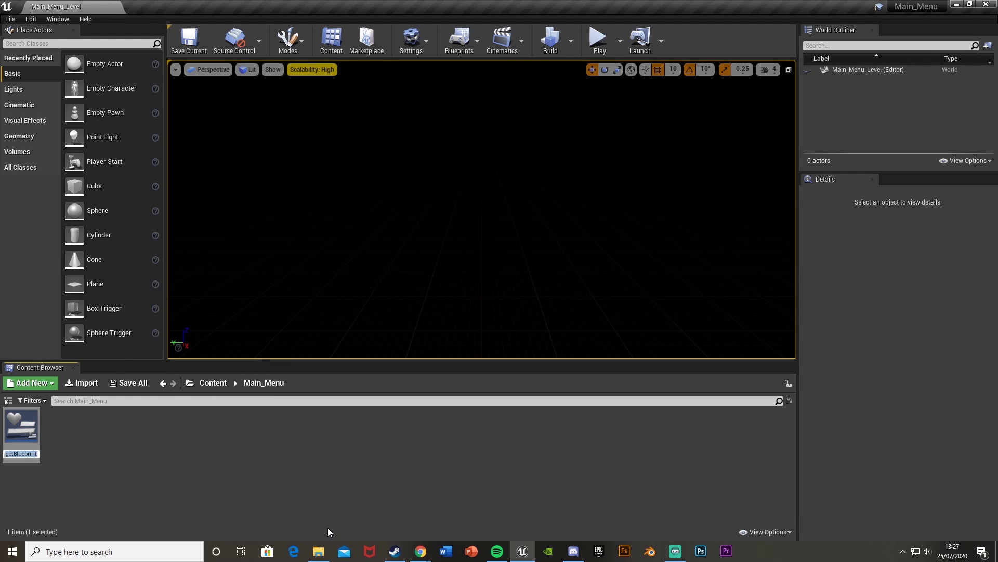
type("Main_Me")
type("nu_Wdiget")
key("Return")
key("Return")
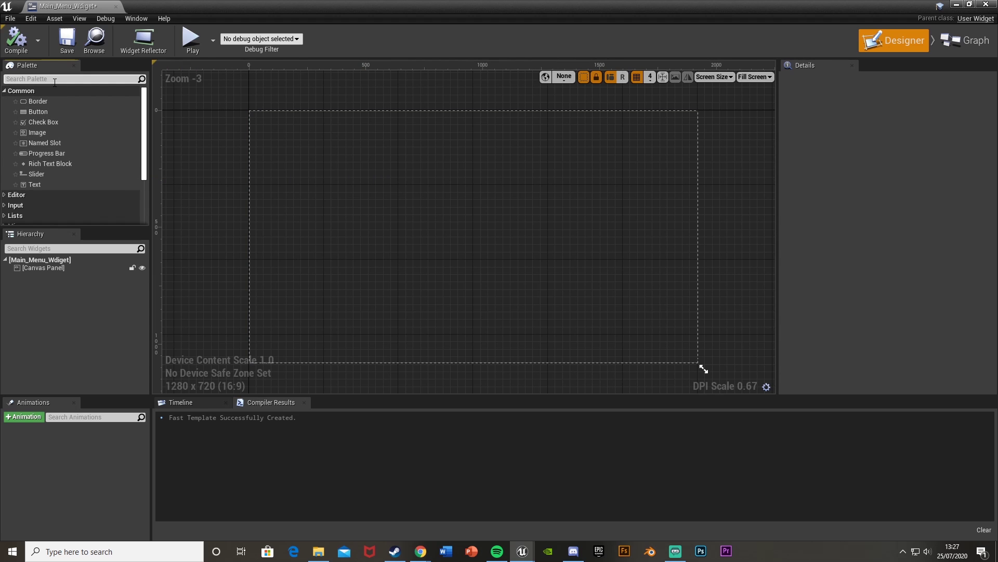
Step: Place an Image widget from the Palette onto the menu canvas
left_click(54, 78)
type("image")
left_click_drag(46, 101, 384, 228)
left_click(137, 79)
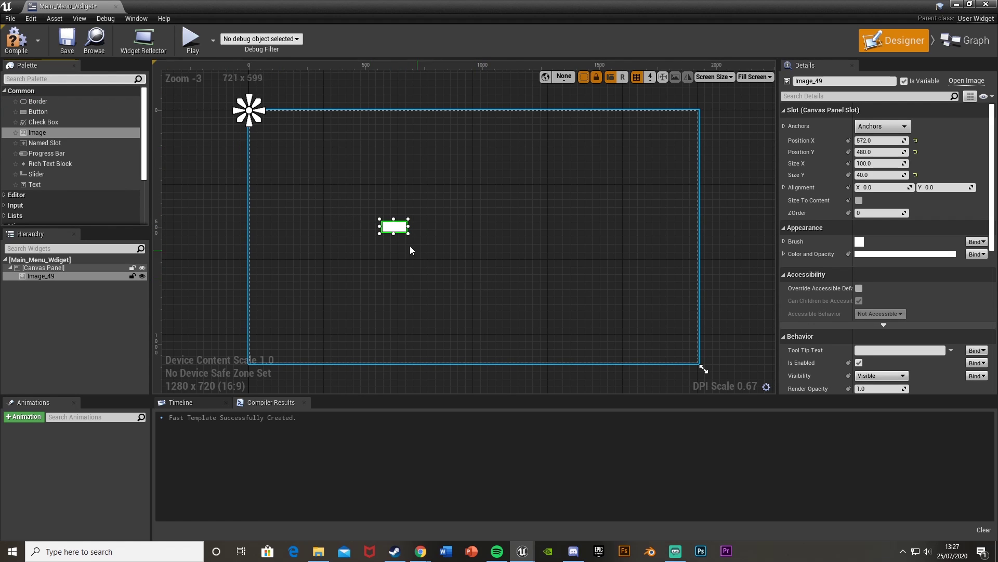
Step: Set the image to position 0,0 and size 1920×1080 with full-stretch anchors
left_click(881, 140)
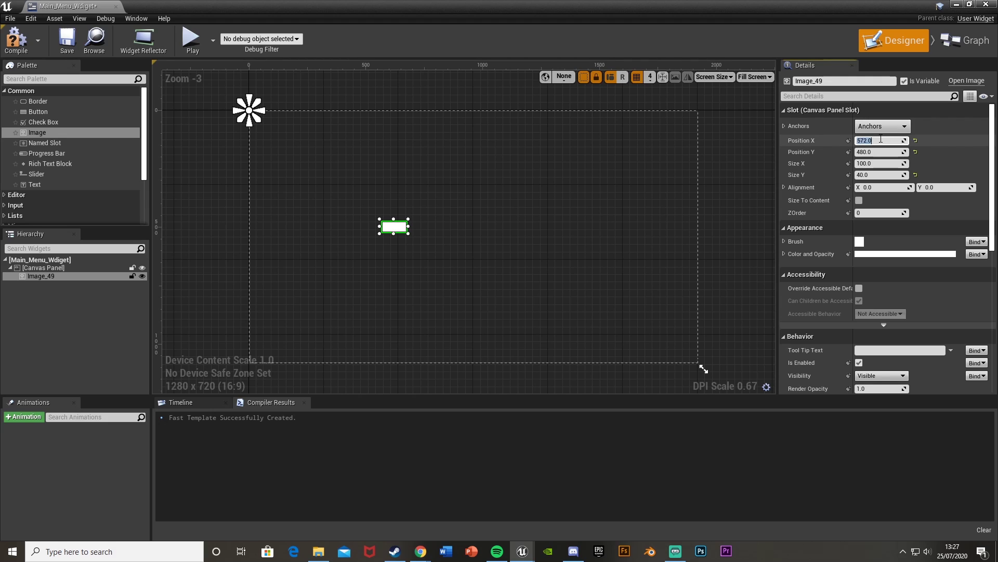
type("0")
key("Tab")
type("0")
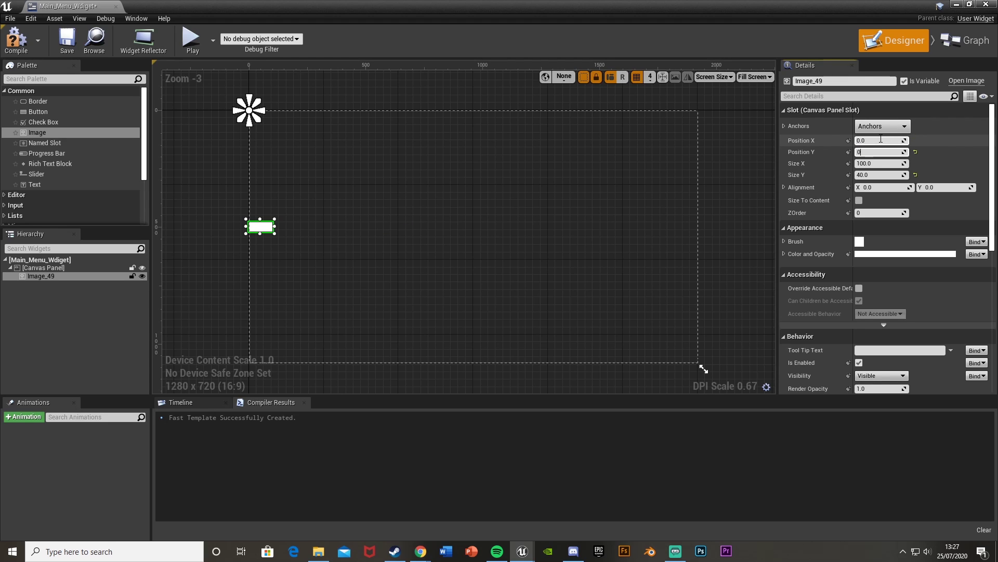
key("Tab")
type("1920")
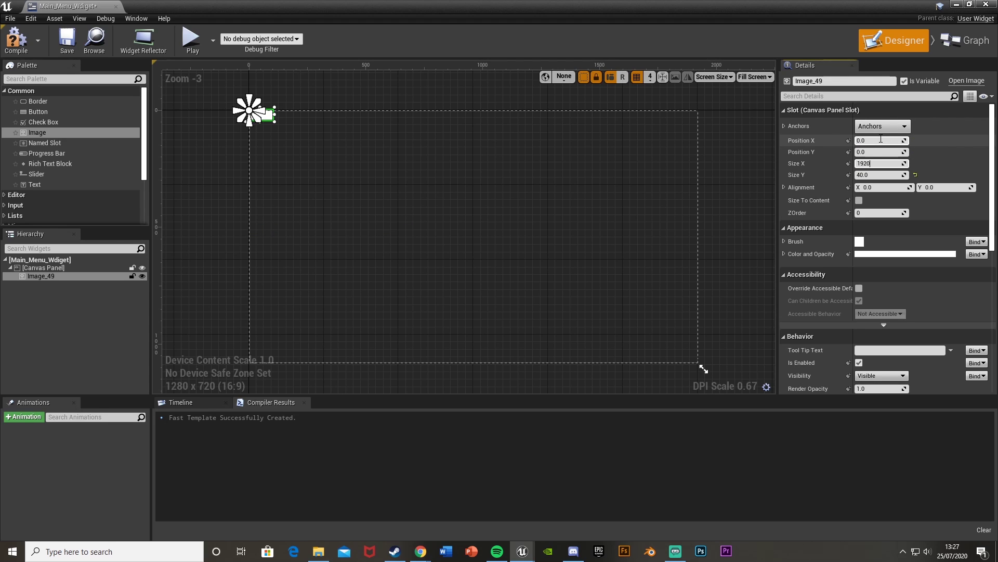
key("Tab")
type("108")
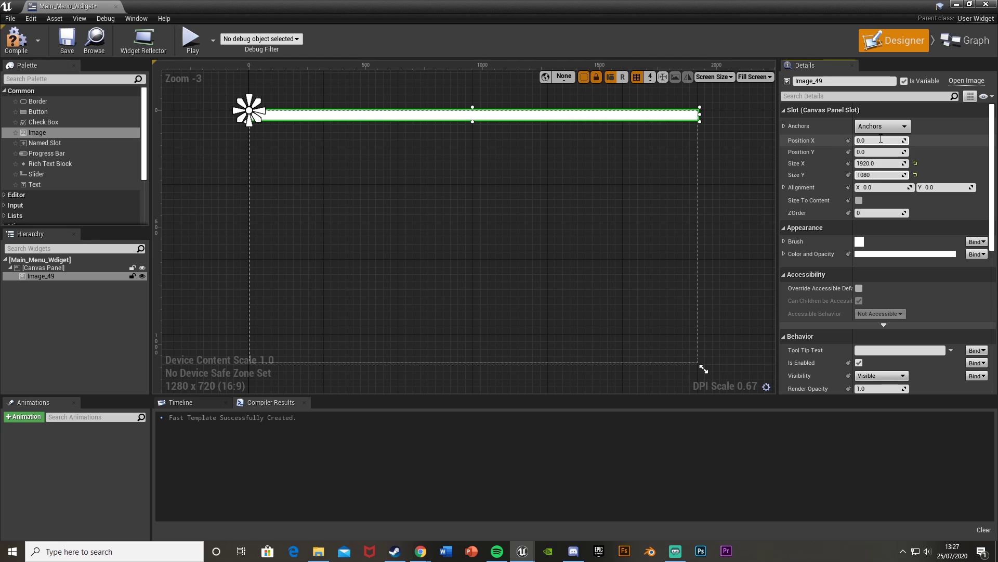
key("Return")
left_click(881, 128)
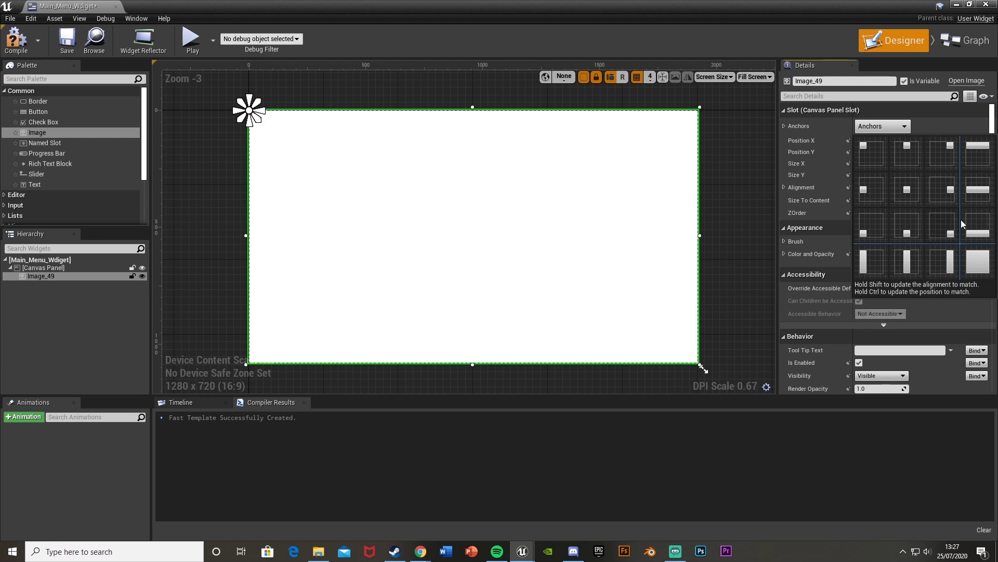
left_click(981, 260)
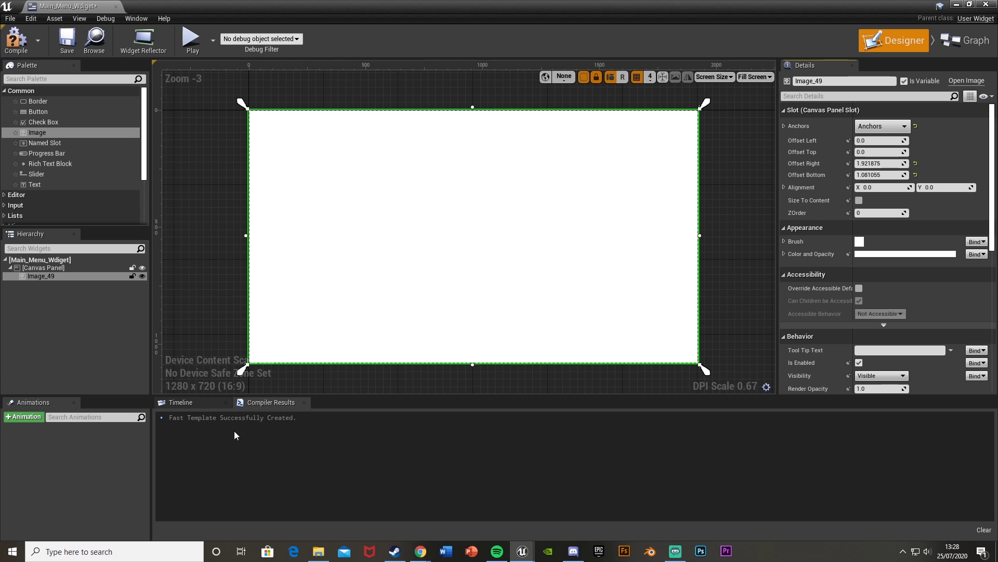
Step: Set the image brush to the Original_Game_Background texture and compile the widget
left_click(957, 4)
left_click(319, 551)
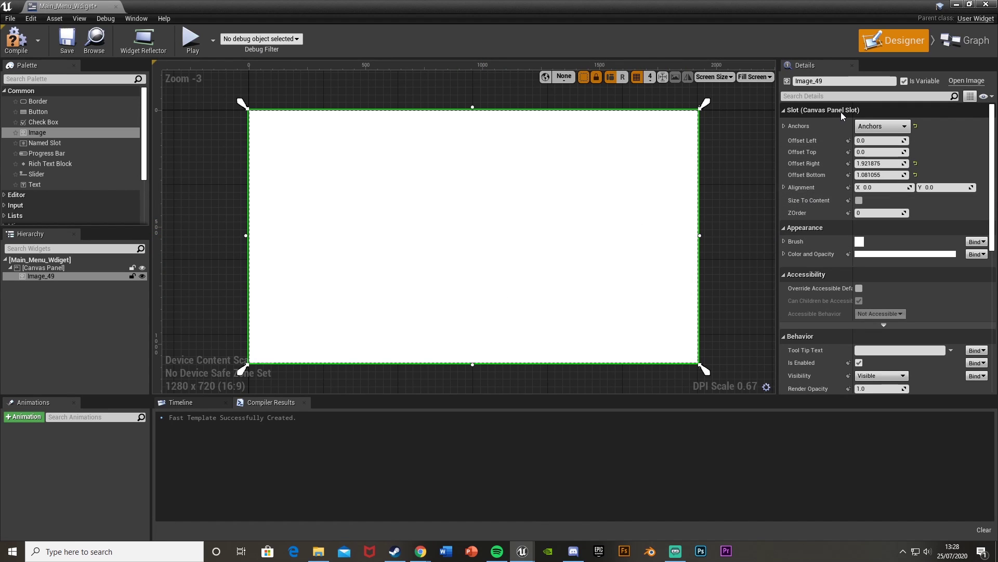
left_click(783, 242)
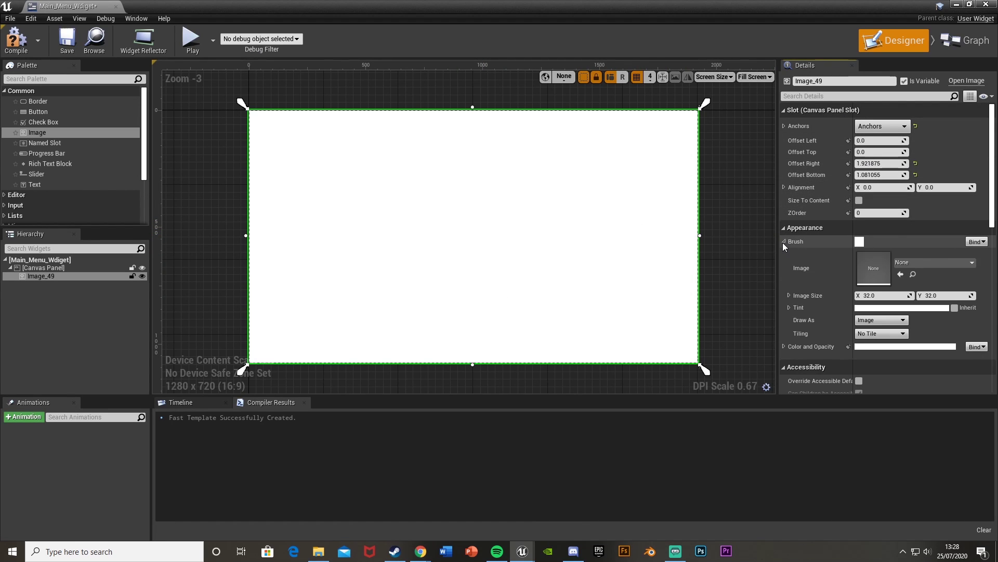
left_click(899, 276)
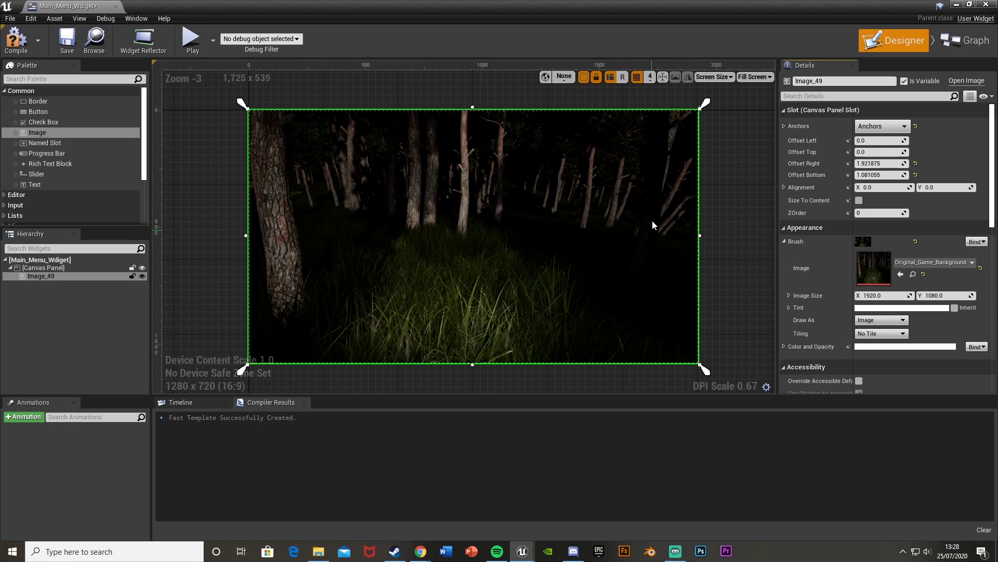
left_click(27, 51)
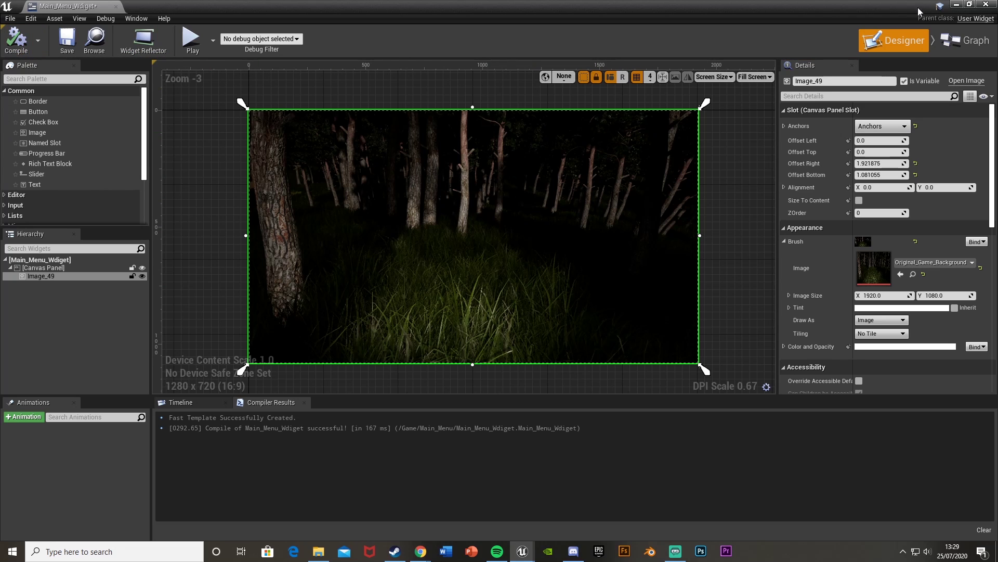
Step: In the level blueprint, create a Main_Menu_Wdiget widget from BeginPlay
left_click(986, 4)
left_click(475, 38)
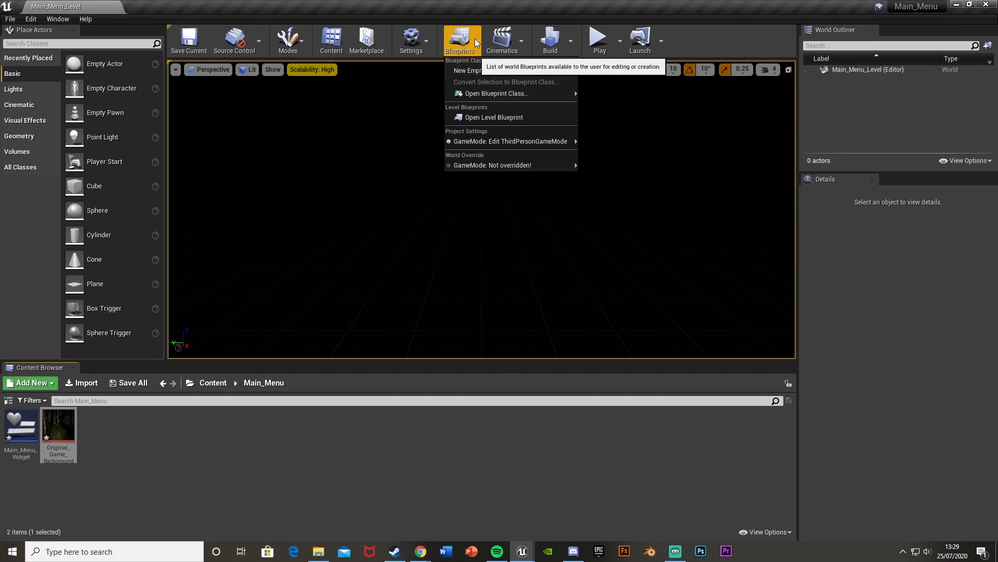
left_click(480, 123)
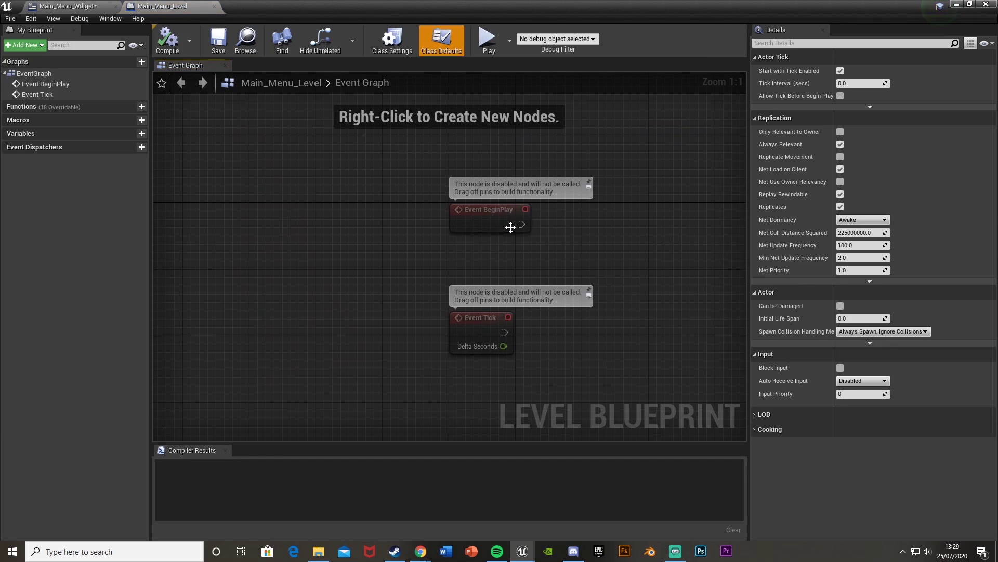
right_click_drag(510, 225, 346, 225)
left_click_drag(364, 223, 423, 225)
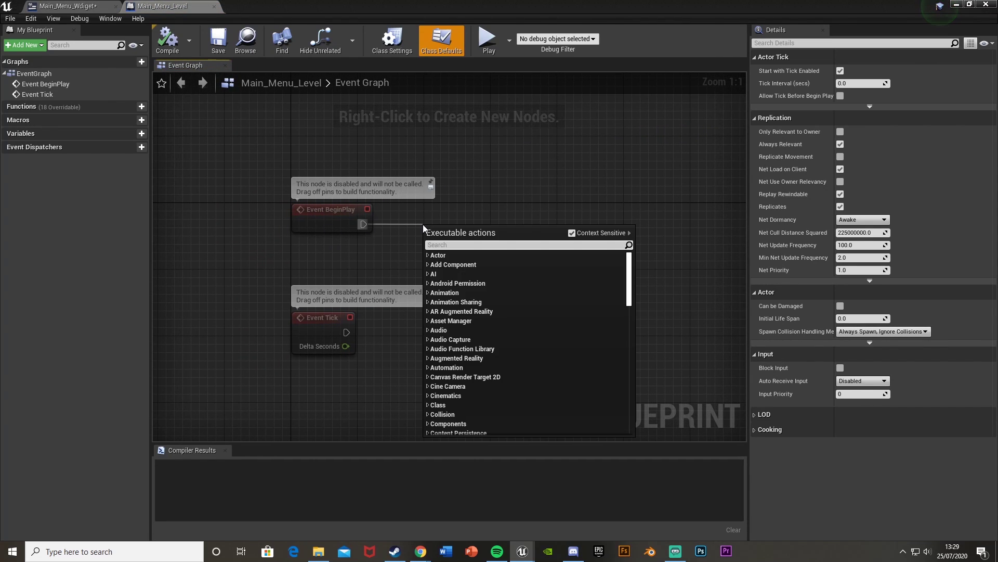
type("print")
key("Escape")
left_click(497, 239)
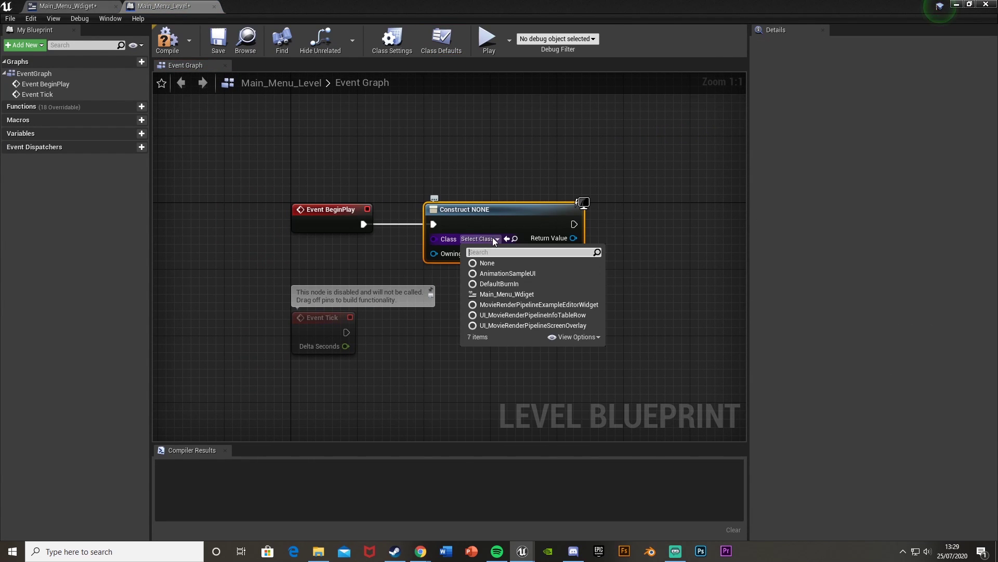
type("main")
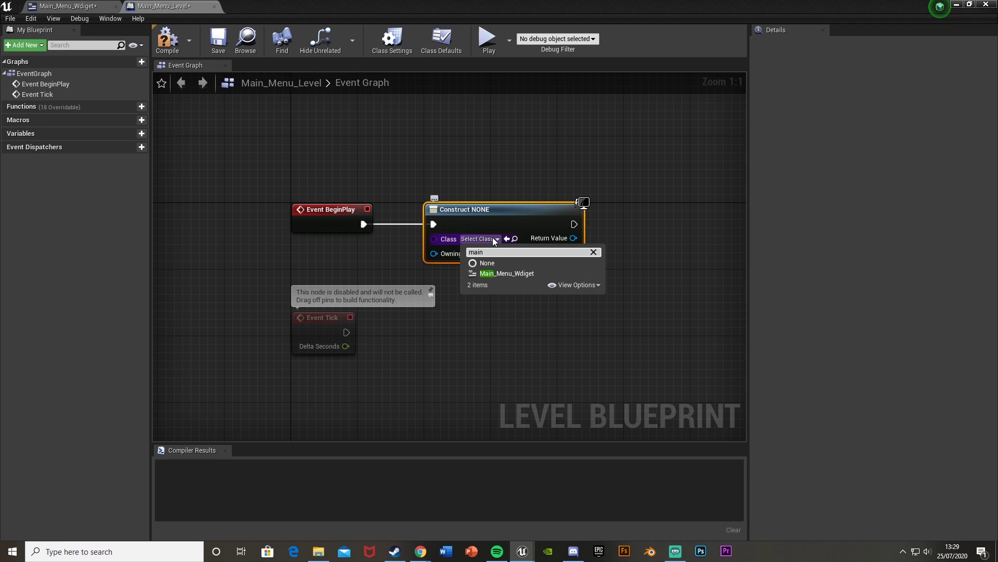
left_click(507, 273)
Step: Connect the created widget's Return Value to an Add to Viewport node
left_click_drag(434, 243, 450, 245)
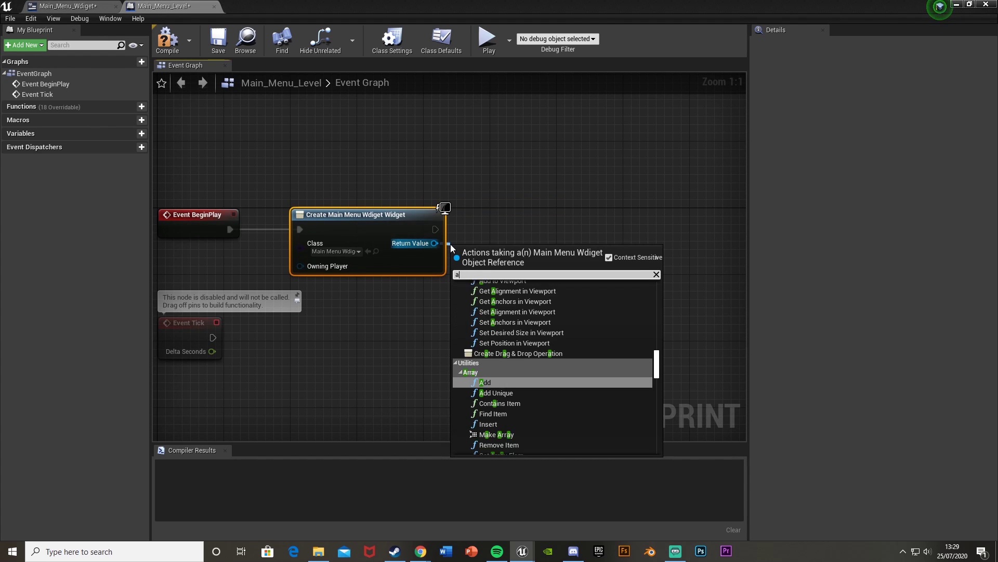
type("add to view")
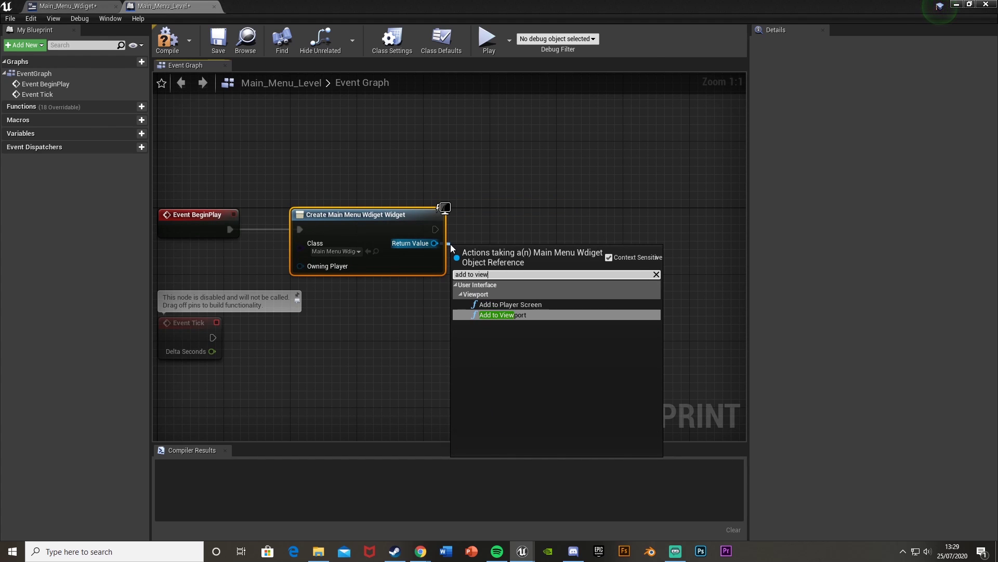
key("Return")
left_click_drag(479, 248, 495, 207)
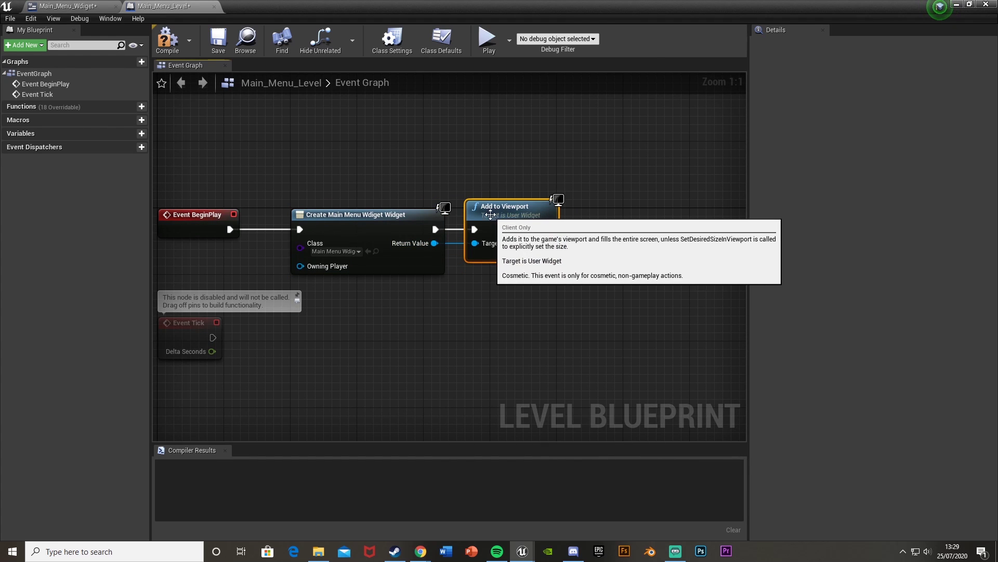
Step: Compile the level blueprint and play the level in the editor
left_click(167, 39)
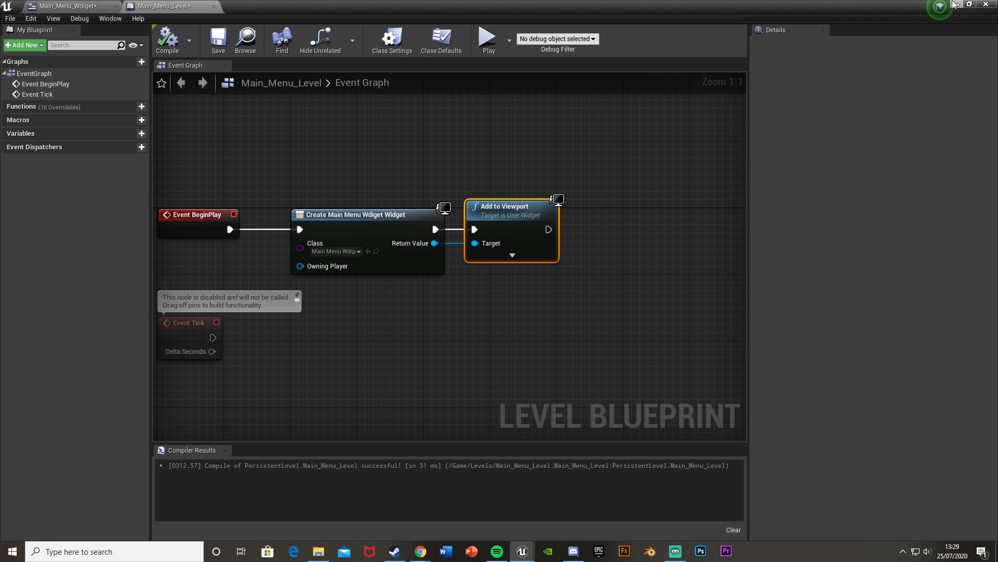
left_click(986, 4)
left_click(604, 42)
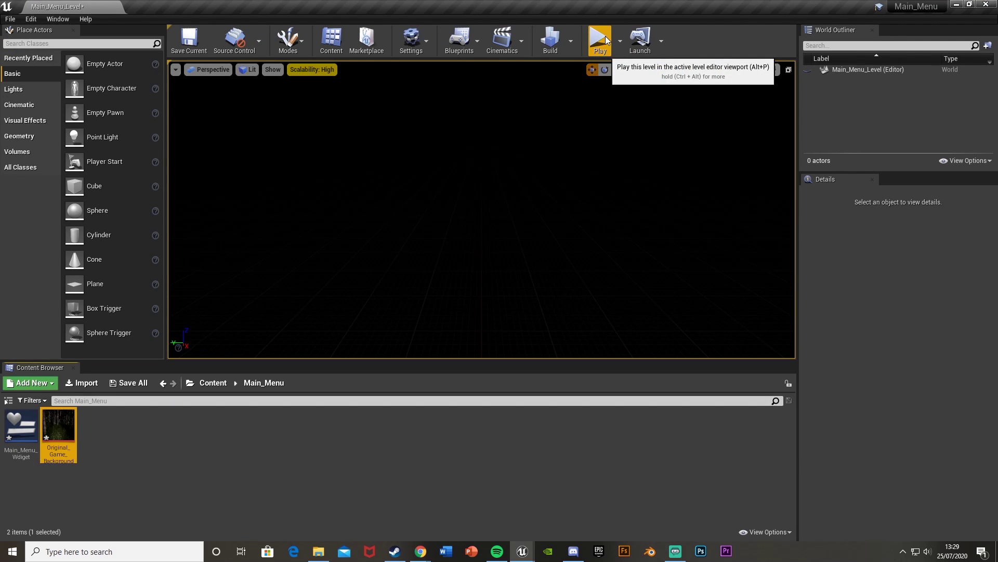
left_click(387, 207)
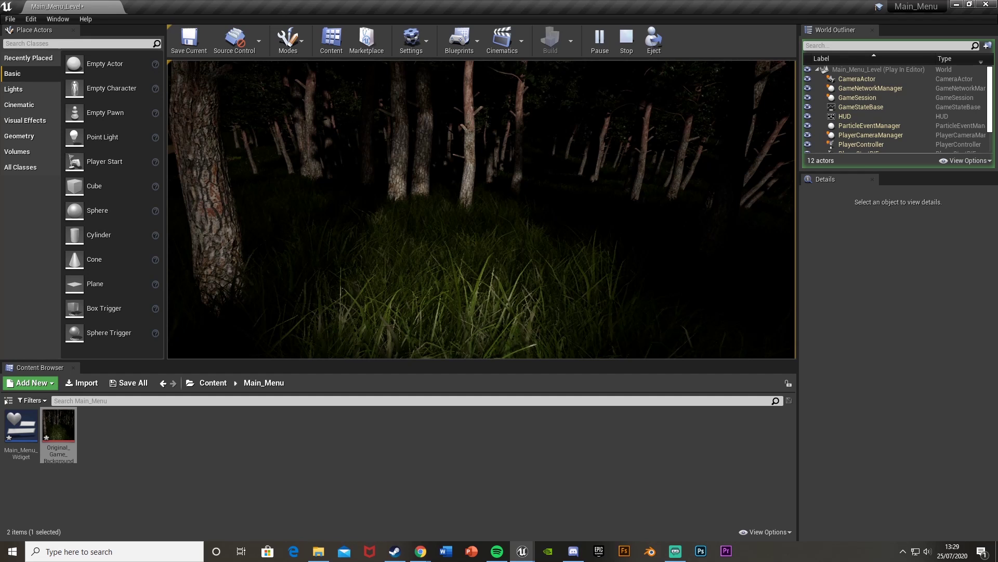
Step: Stop playing, reopen Main_Menu_Wdiget and place a Button on the canvas
key("Escape")
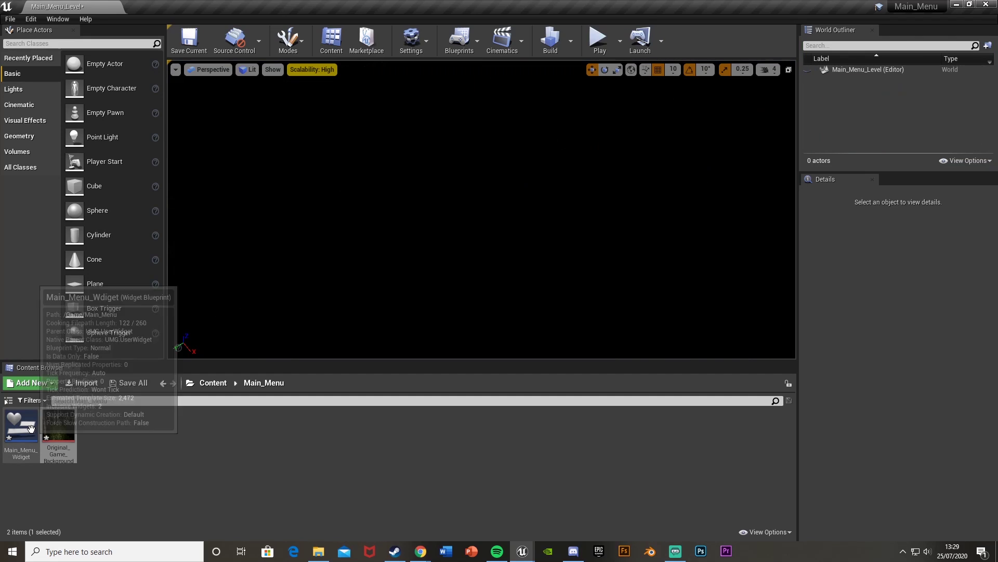
double_click(21, 437)
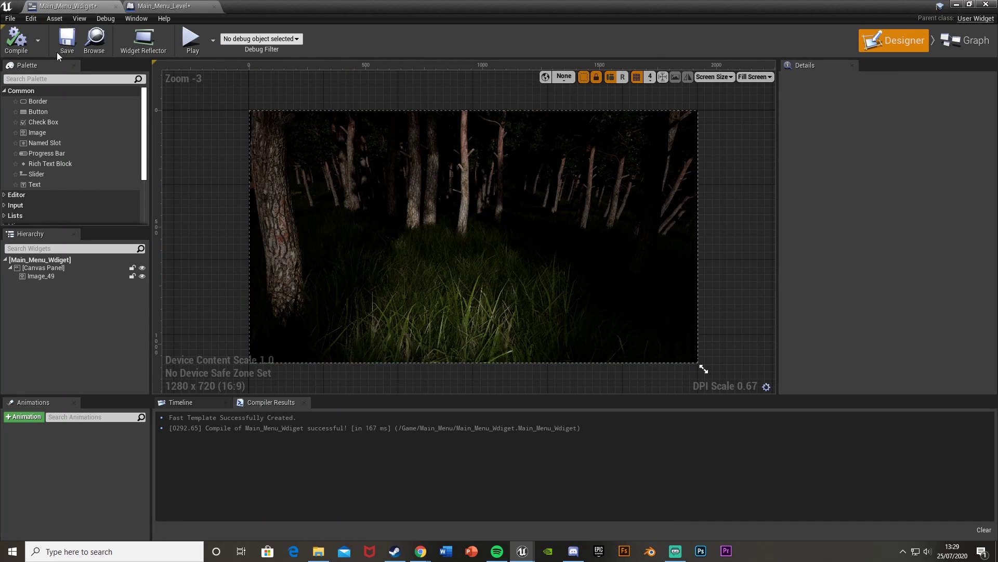
left_click(63, 79)
type("butt")
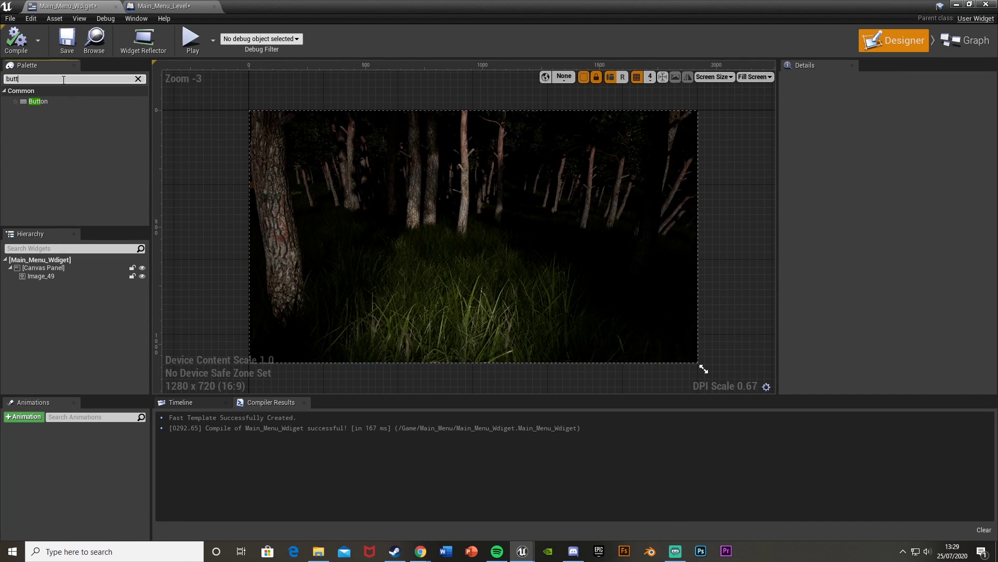
left_click_drag(47, 102, 475, 261)
left_click(138, 78)
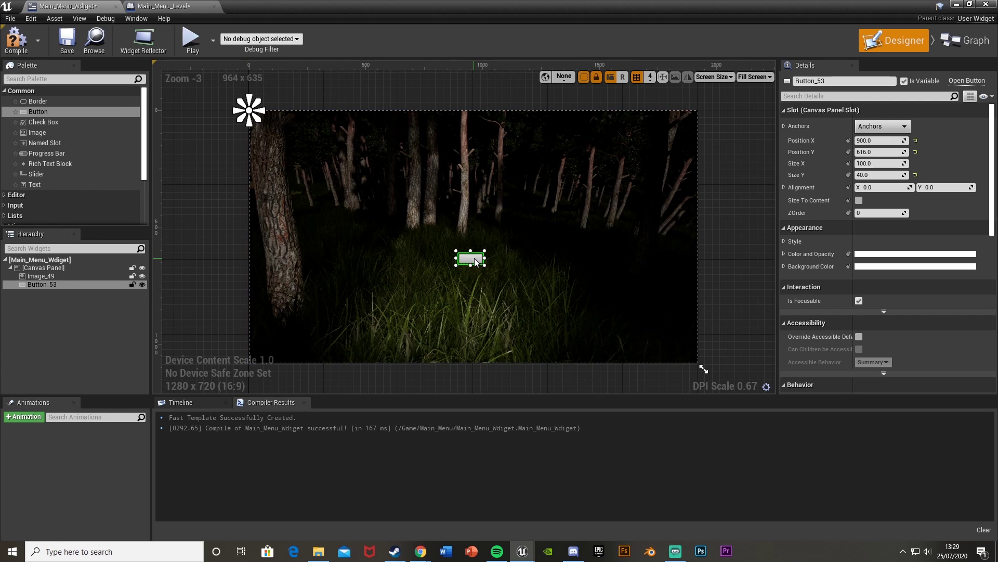
Step: Rename the button to Start Button, enlarge it and anchor it to the centre
left_click(848, 82)
type("S")
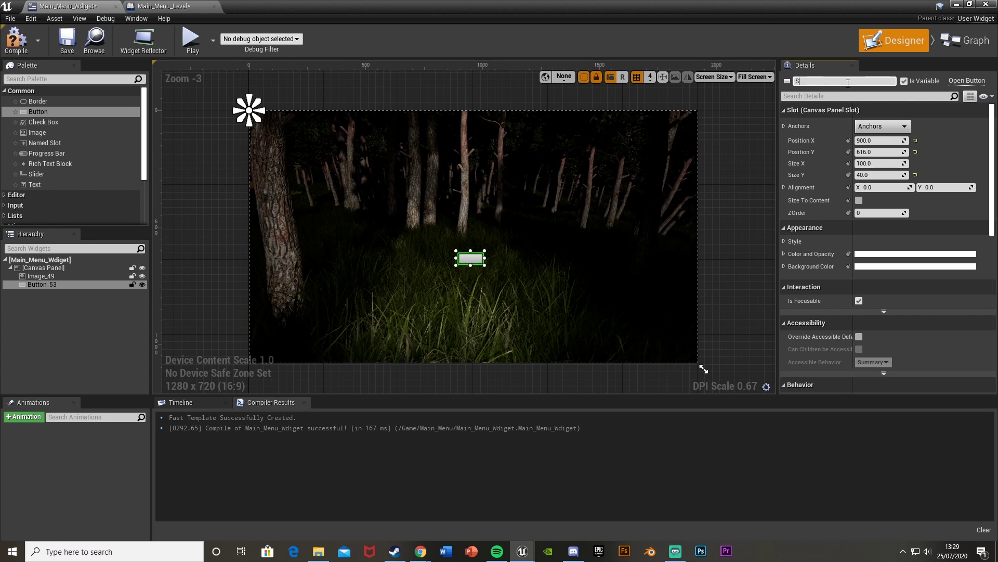
type("tart Button")
key("Return")
mouse_move(484, 251)
left_mouse_down()
mouse_move(524, 233)
mouse_move(544, 242)
mouse_move(490, 239)
left_mouse_up()
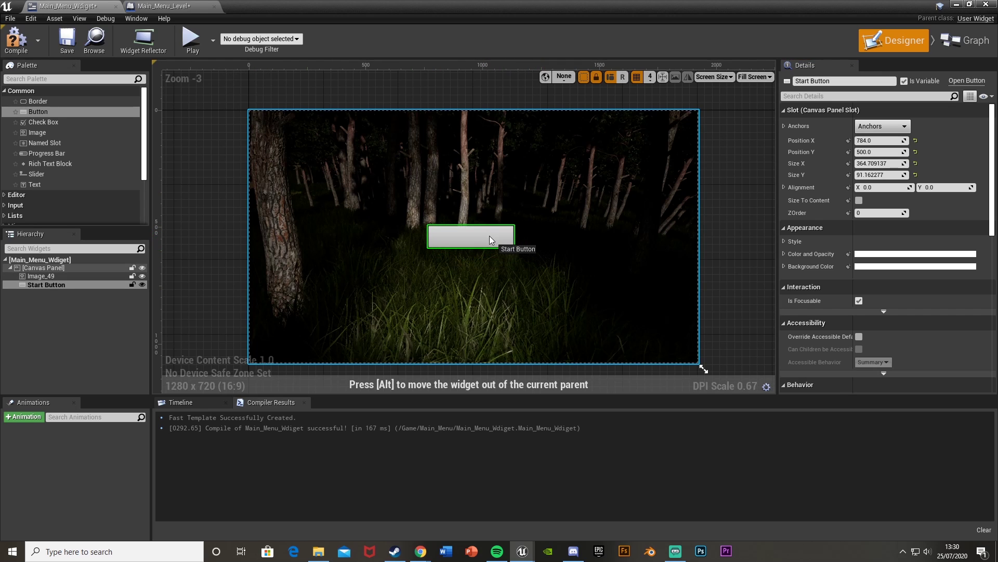
left_click(882, 126)
left_click(909, 189)
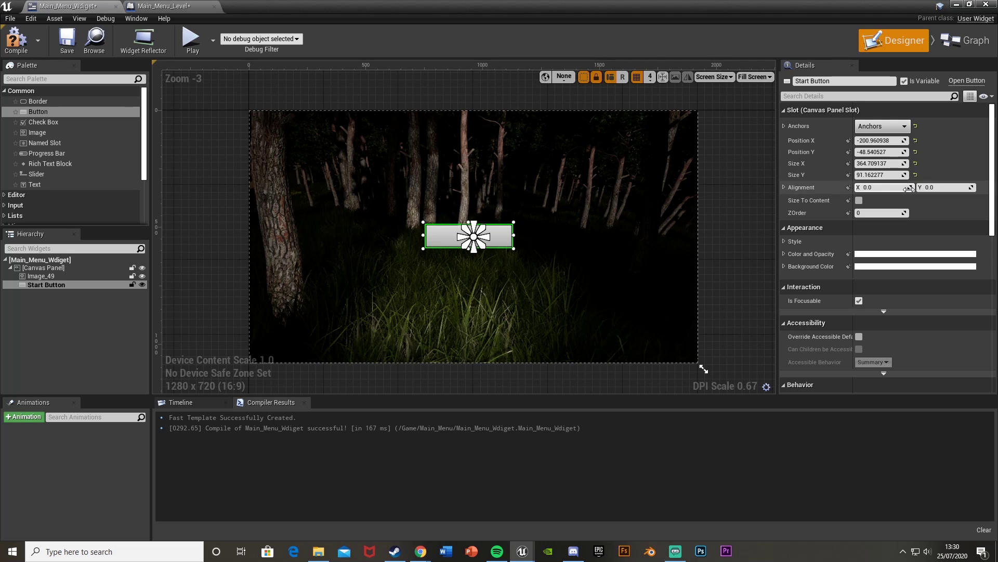
Step: Position the Start Button near the screen middle at about -180, -44
scroll(498, 248, "up", 7)
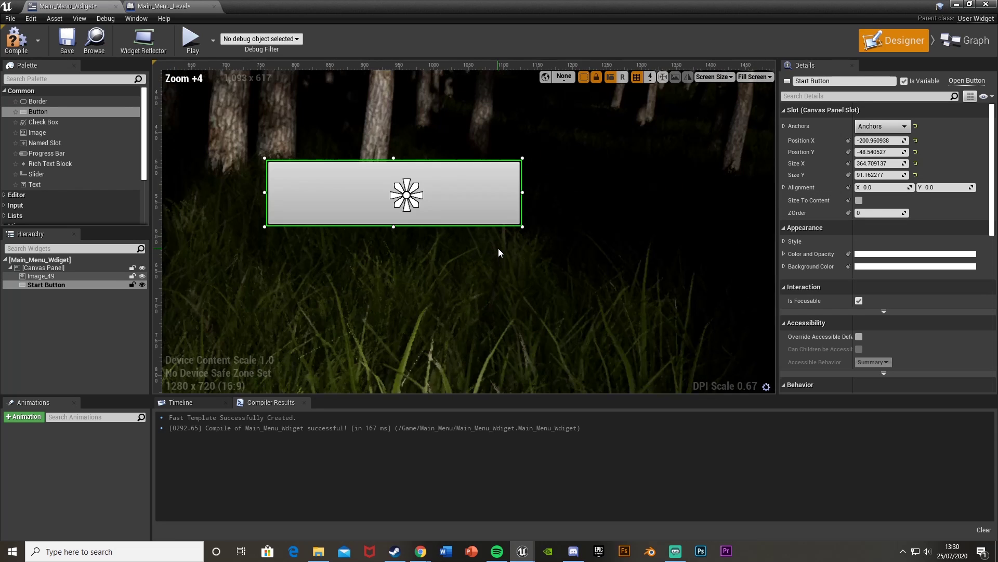
scroll(471, 239, "up", 6)
scroll(471, 239, "down", 6)
right_click_drag(471, 239, 529, 277)
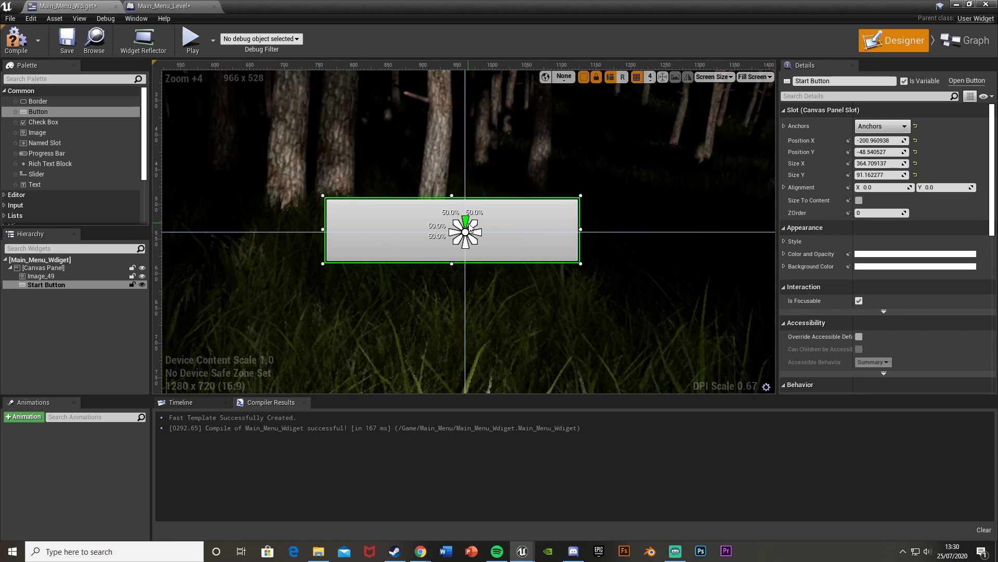
left_click_drag(453, 228, 471, 230)
scroll(471, 230, "down", 5)
scroll(471, 231, "down", 2)
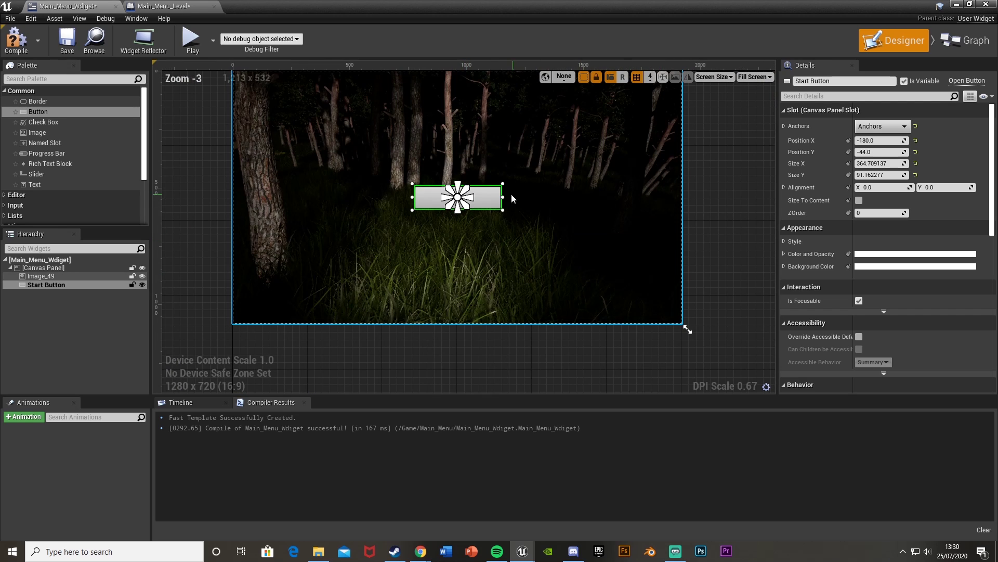
Step: Add a Text widget inside Start Button, named Start text and reading Start
left_click_drag(37, 185, 428, 239)
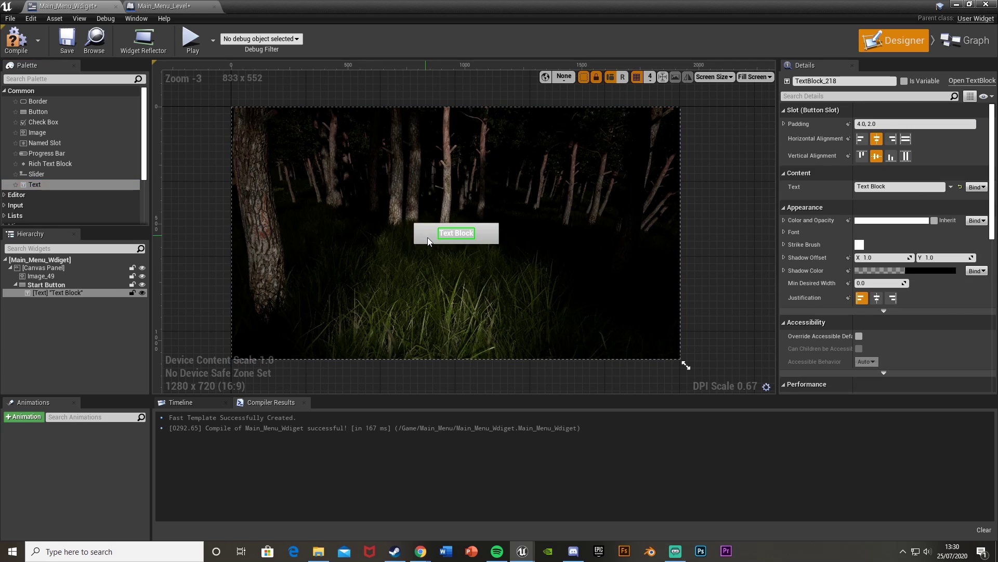
left_click(834, 80)
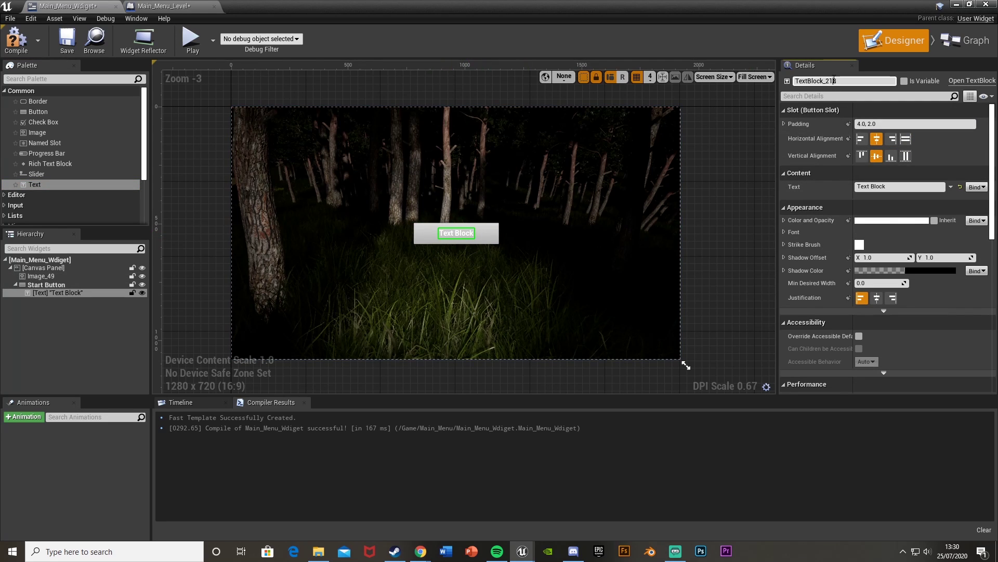
key("ctrl+a")
type("Start text")
key("Return")
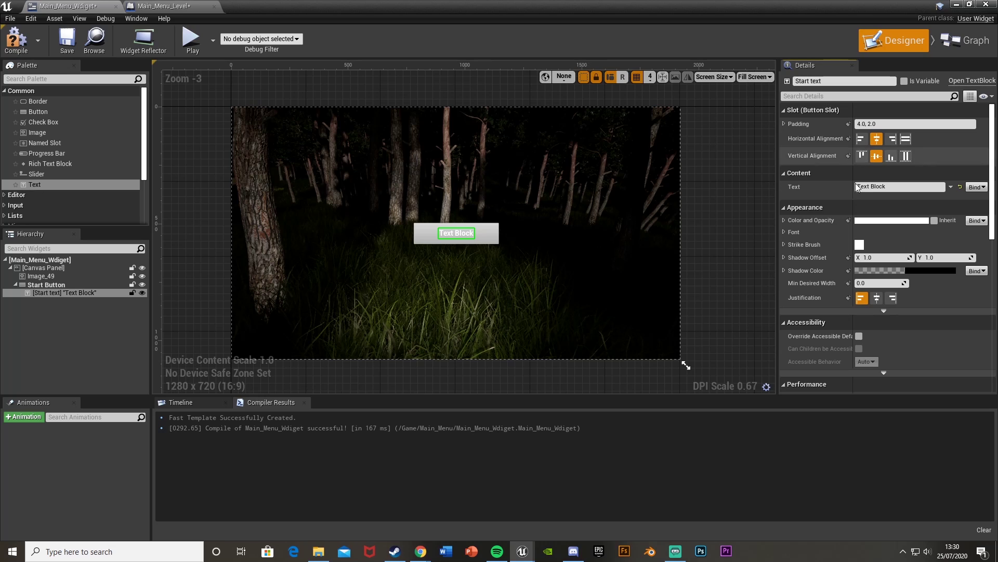
left_click(886, 186)
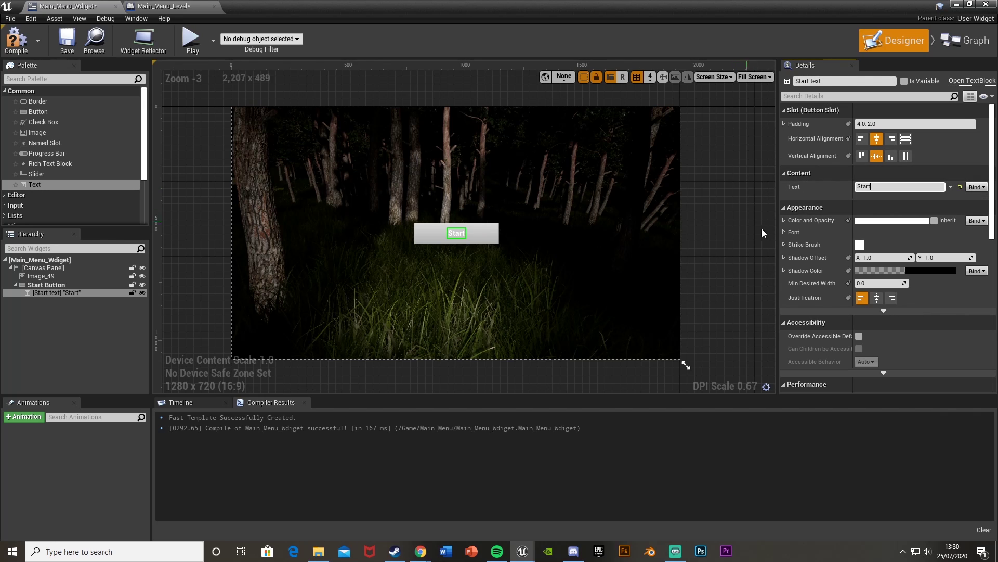
Step: Make the label black in DroidSansMono font at size 53
left_click(891, 220)
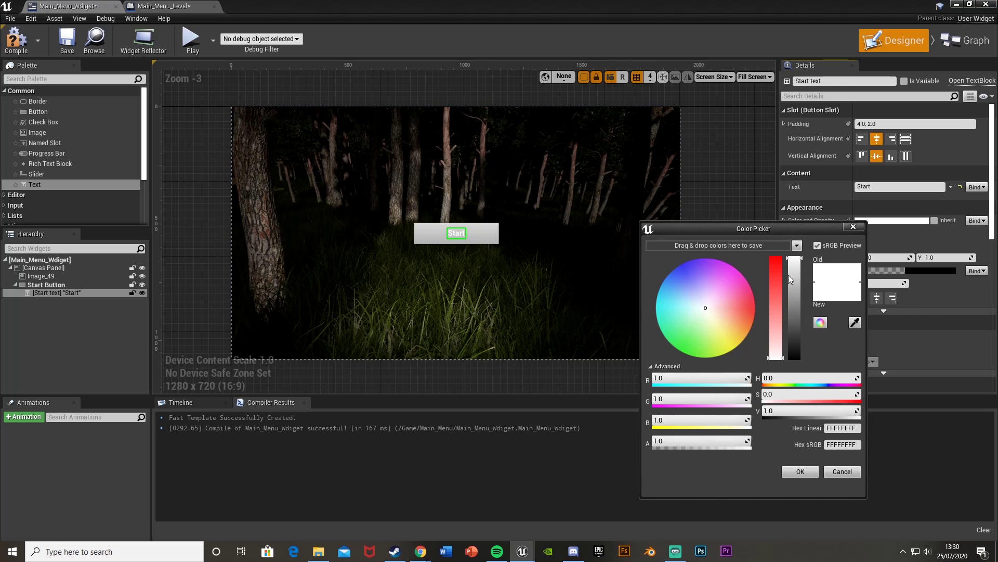
left_click_drag(794, 333, 795, 359)
key("Return")
left_click(785, 232)
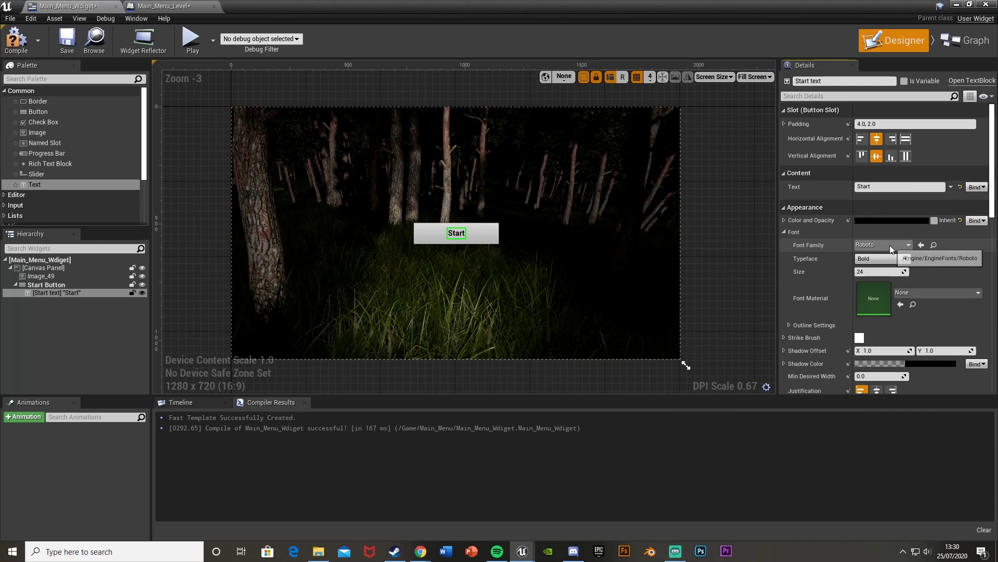
left_click(890, 245)
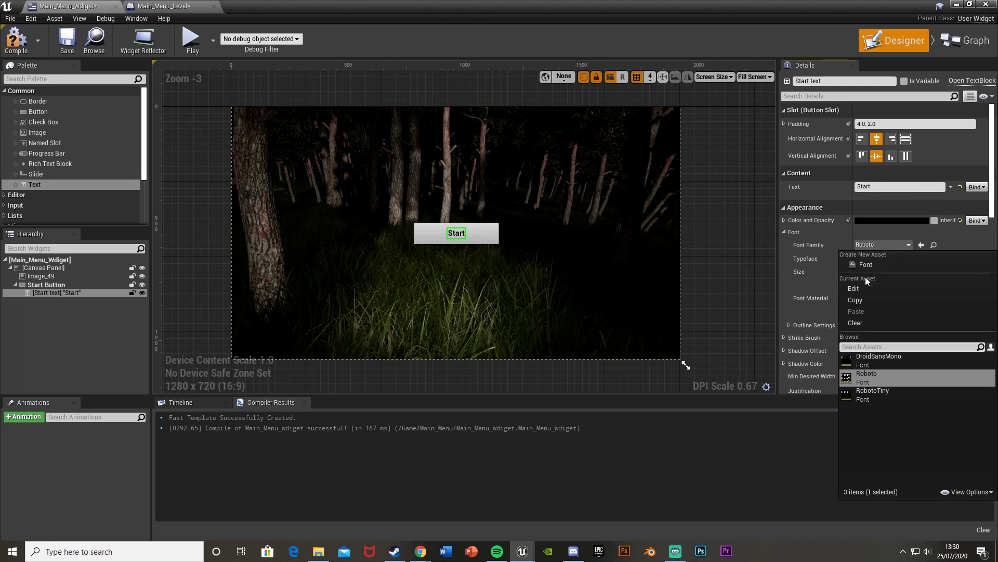
left_click(889, 357)
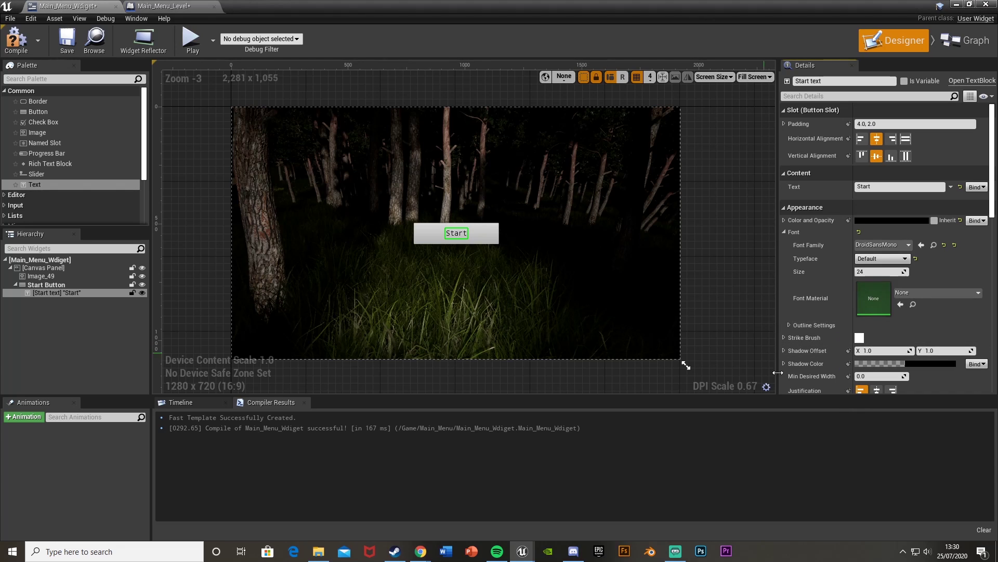
mouse_move(889, 269)
left_mouse_down()
mouse_move(936, 269)
mouse_move(840, 271)
left_mouse_up()
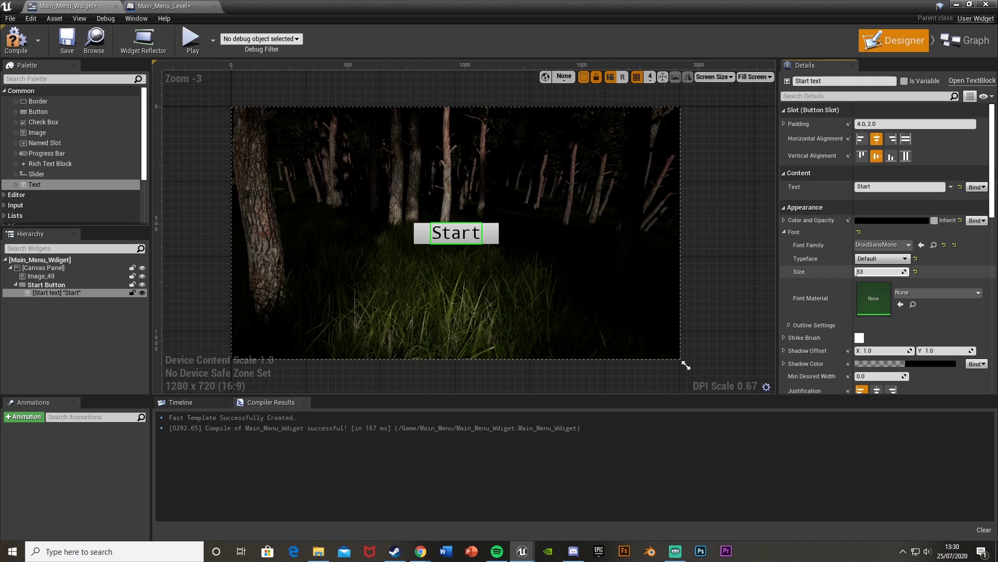
Step: Copy the Start Button into the Canvas Panel and move the copy below the original
left_click(784, 233)
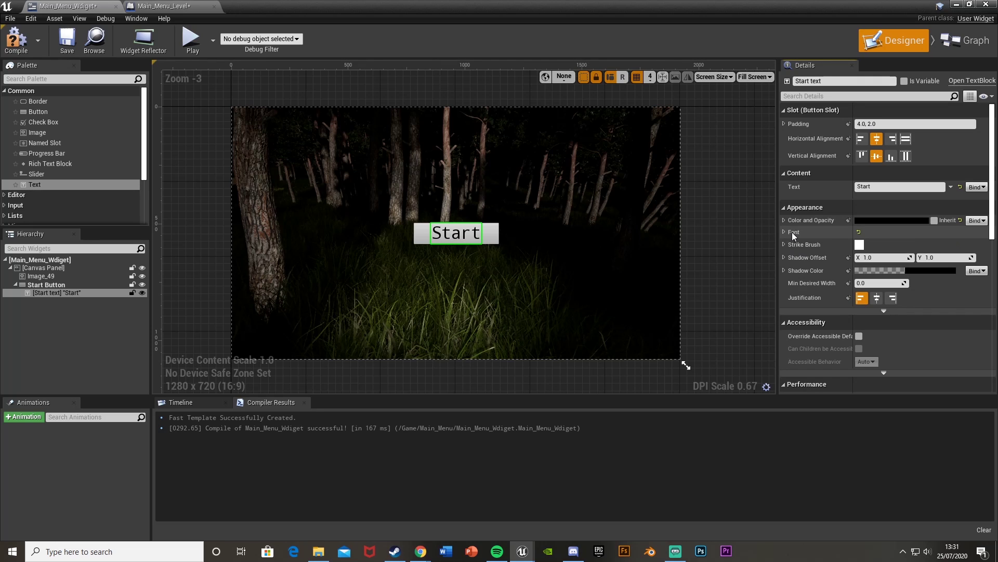
scroll(859, 342, "down", 3)
scroll(860, 338, "up", 3)
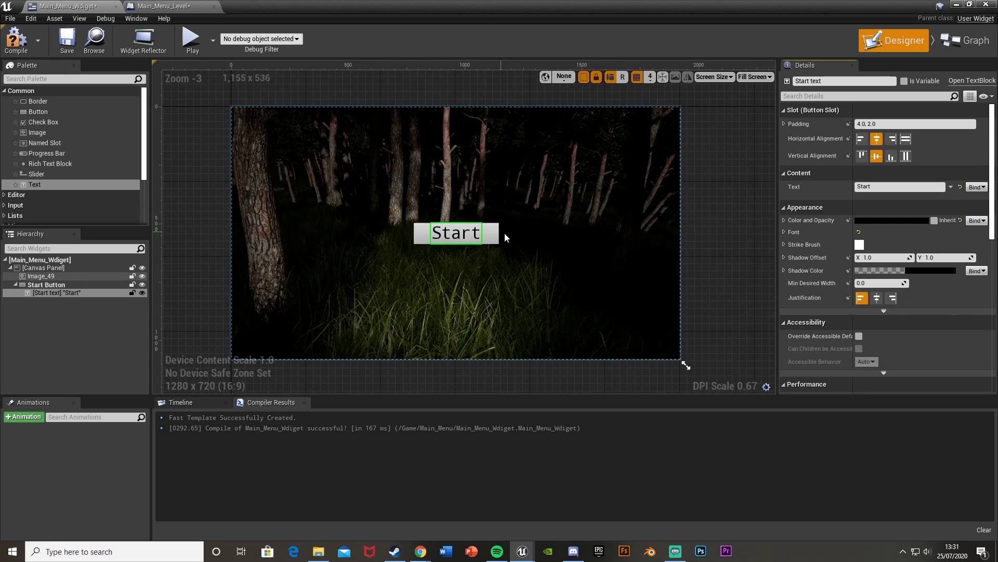
mouse_move(500, 235)
left_mouse_down()
mouse_move(413, 244)
mouse_move(489, 239)
left_mouse_up()
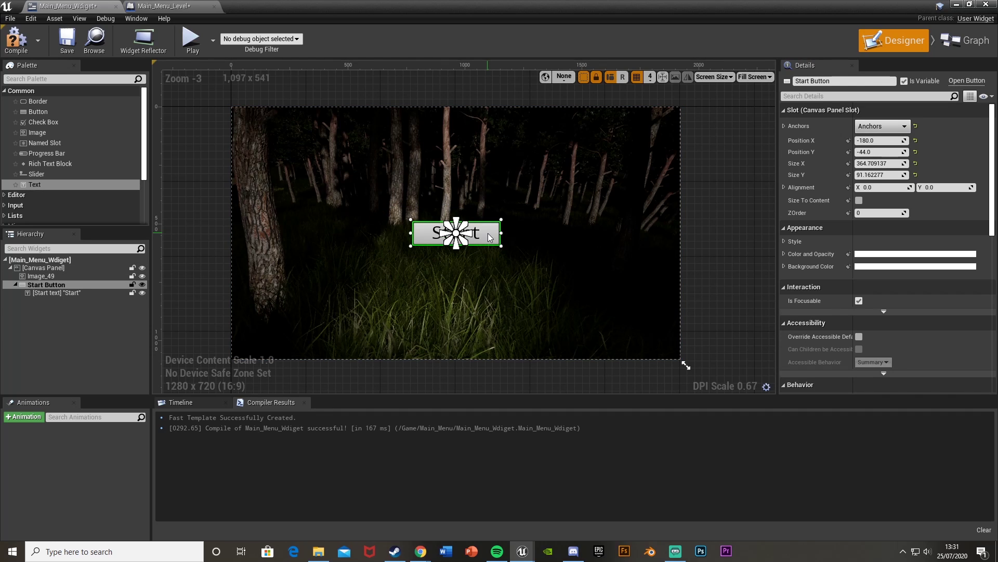
key("ctrl+v")
left_click(57, 268)
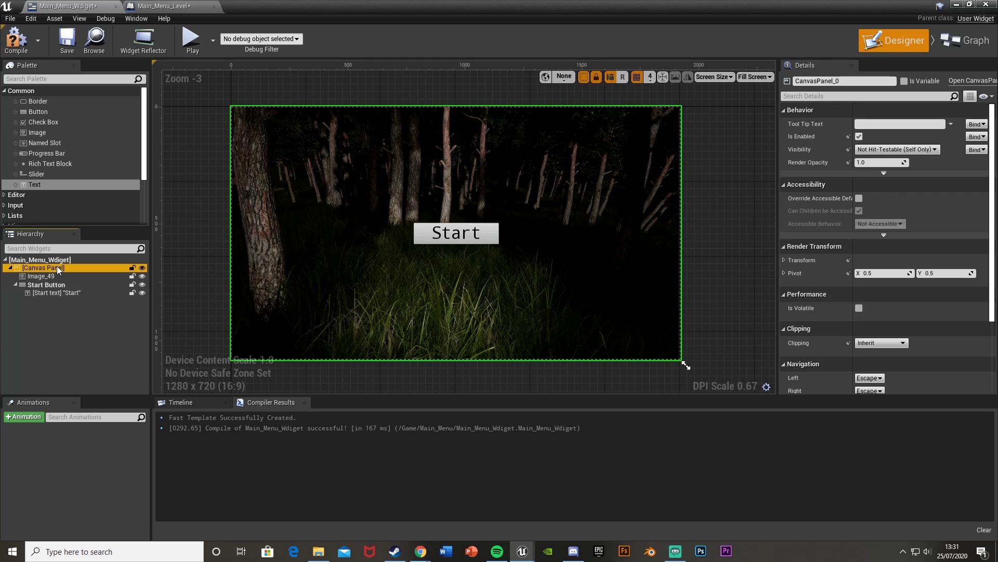
key("ctrl+v")
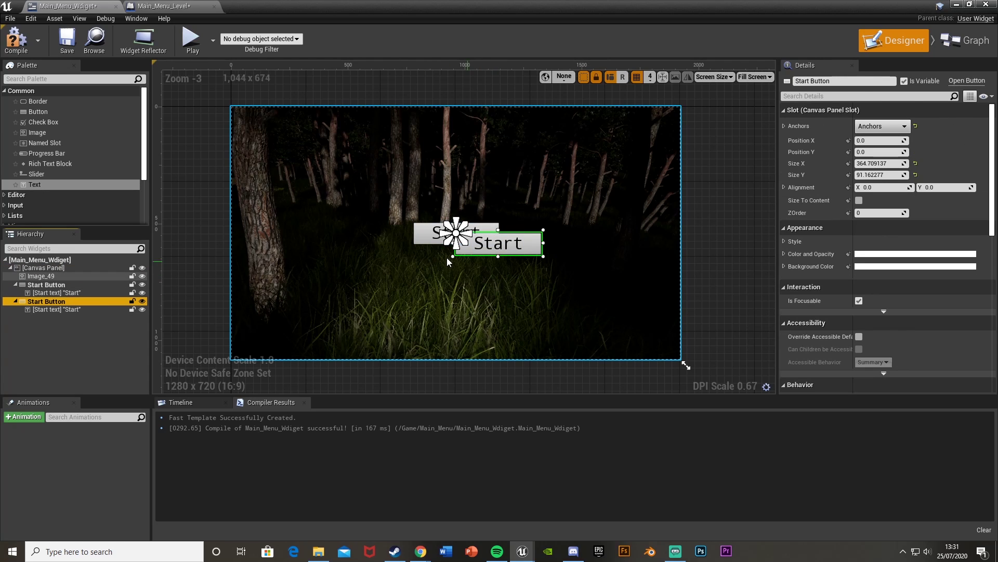
left_click_drag(533, 248, 491, 269)
left_click(456, 232)
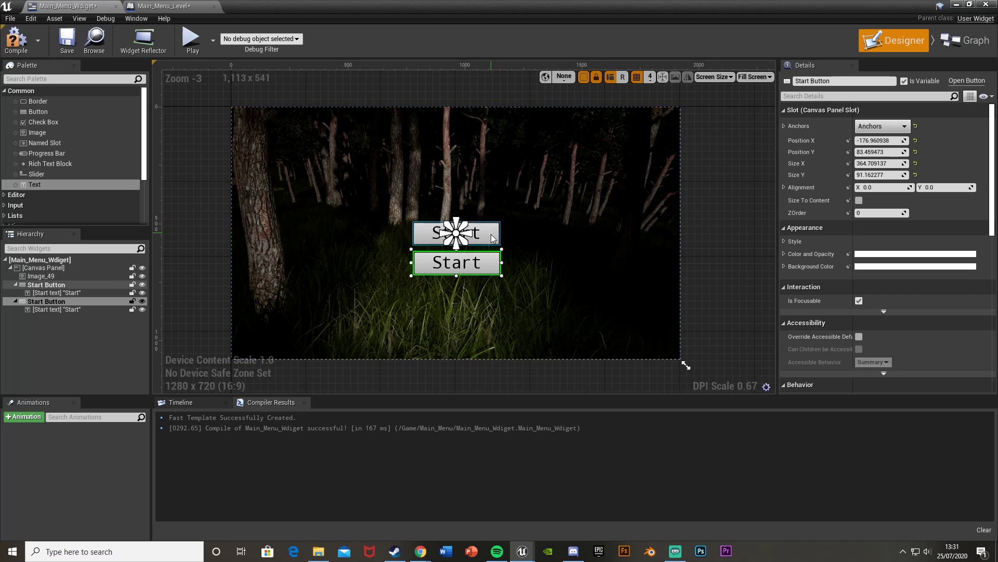
Step: Set the Start Button's Hovered style tint to grey (979797)
left_click(787, 253)
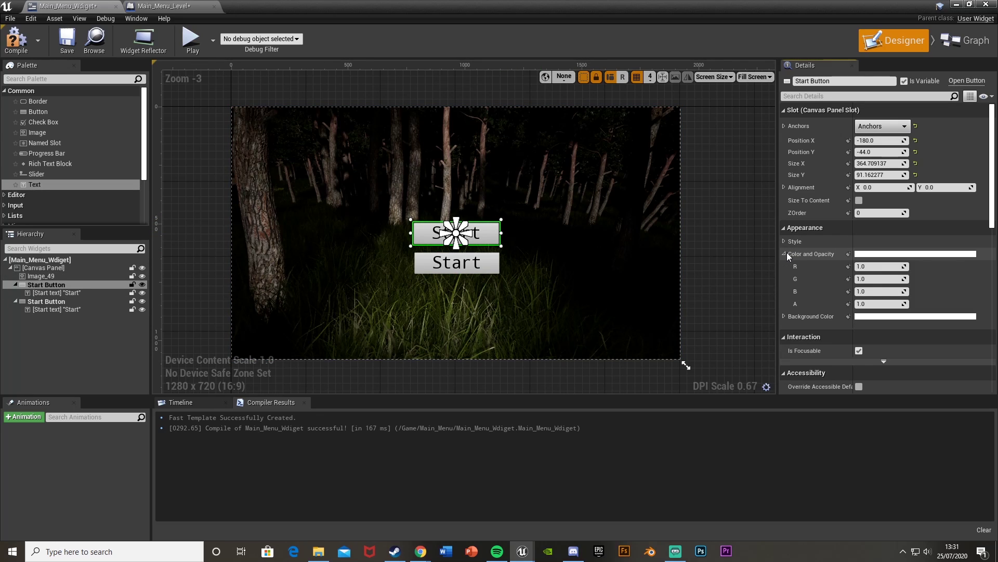
left_click(787, 252)
left_click(783, 242)
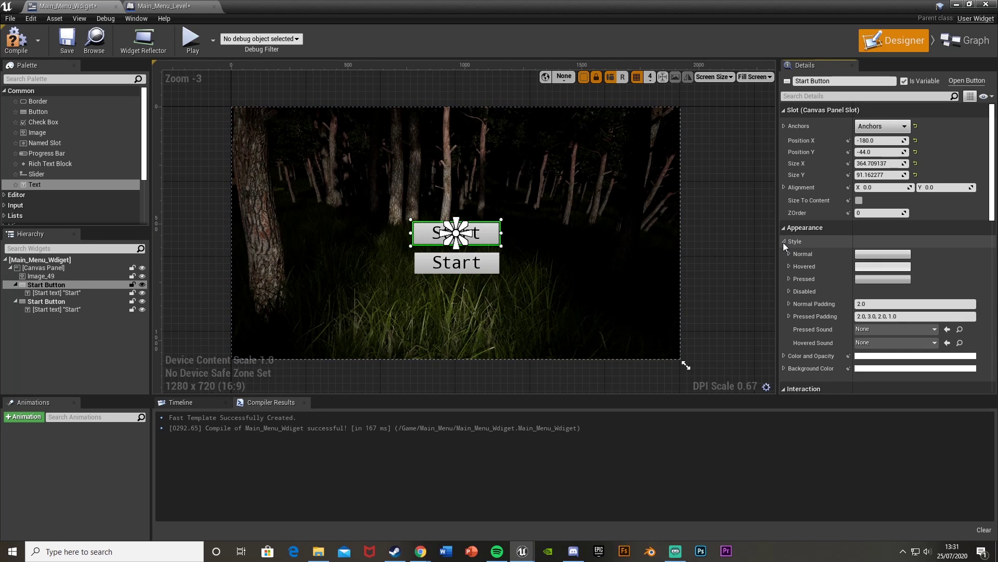
left_click(790, 254)
left_click(789, 253)
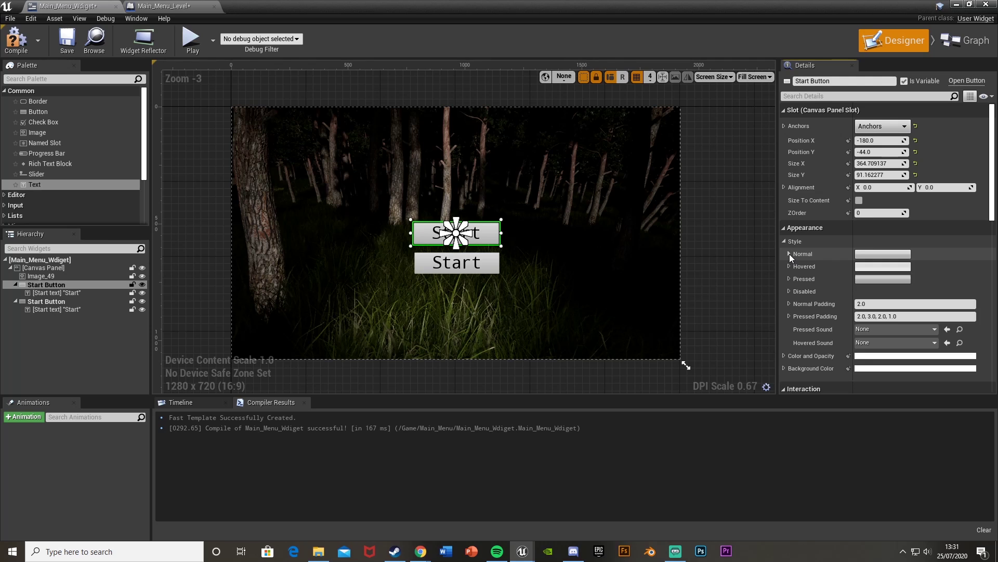
left_click(789, 255)
left_click(789, 255)
left_click(789, 266)
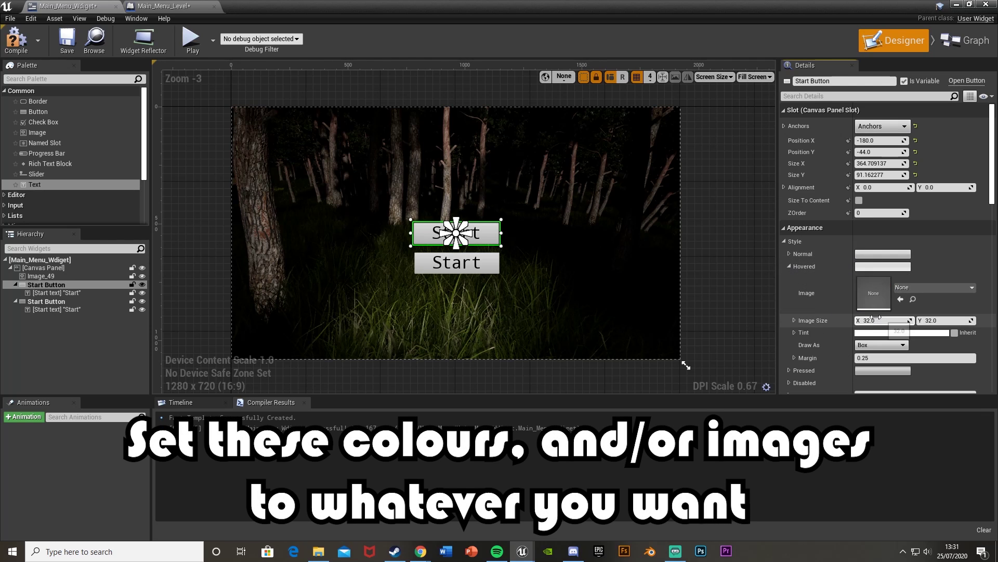
scroll(866, 307, "down", 2)
left_click(879, 283)
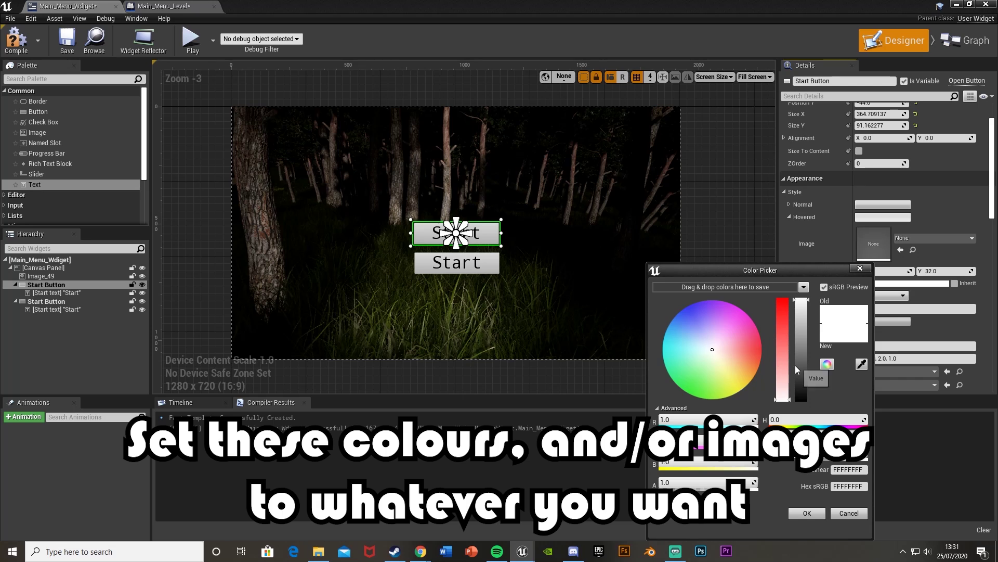
left_click_drag(795, 366, 802, 372)
left_click(805, 514)
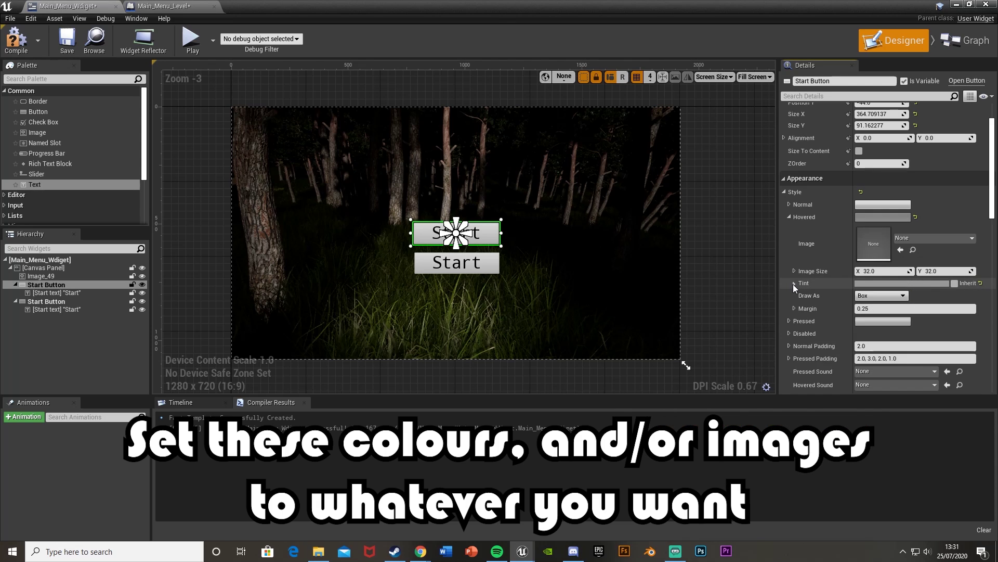
Step: Set the Start Button's Pressed style tint to dark grey 313131
left_click(790, 217)
left_click(790, 229)
left_click(880, 296)
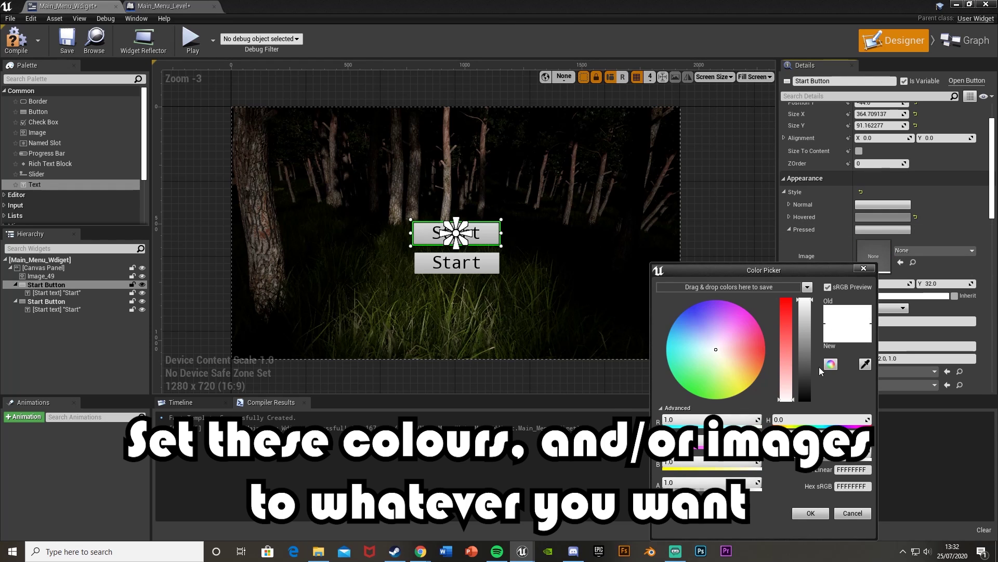
left_click_drag(806, 369, 807, 398)
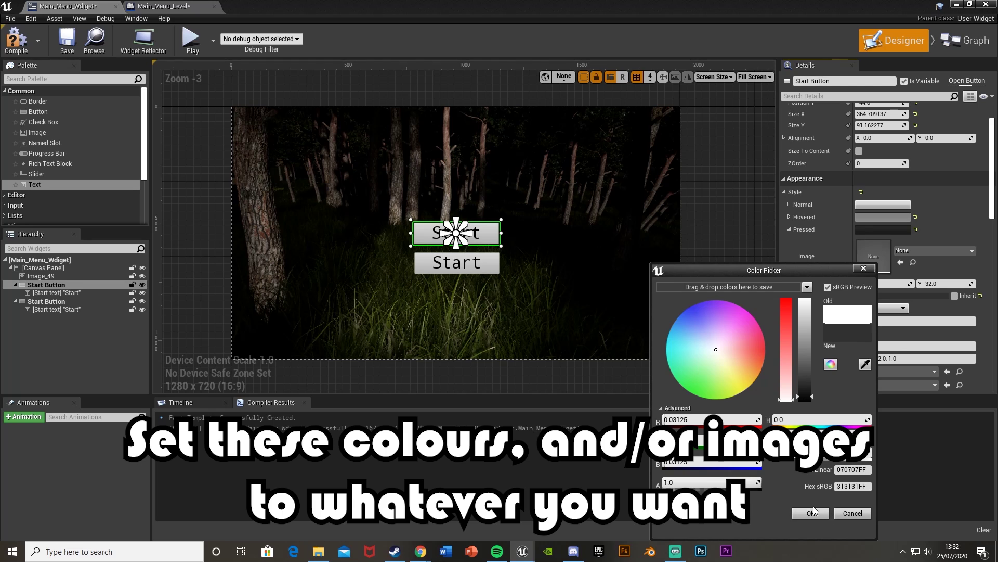
left_click(812, 512)
left_click(790, 229)
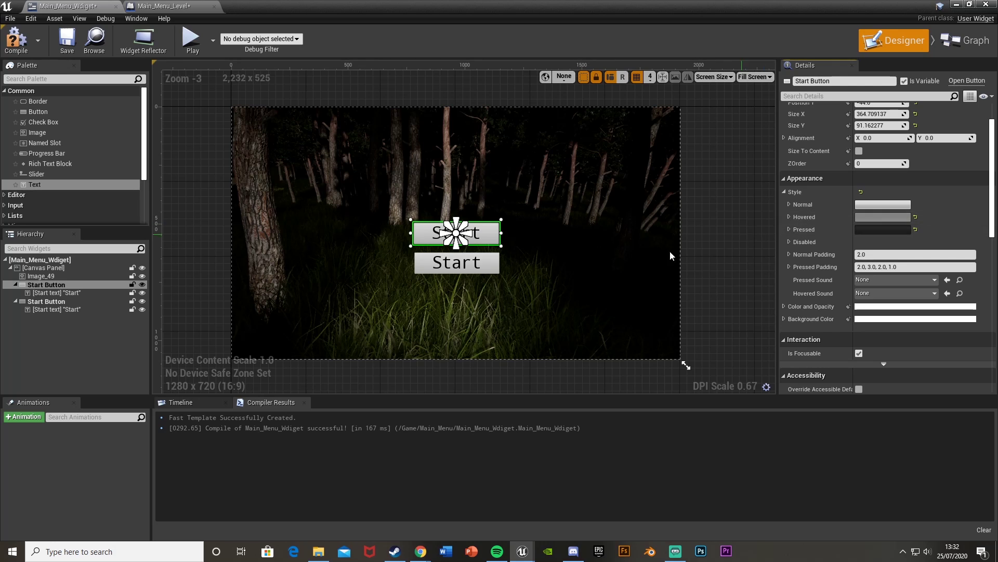
left_click(497, 266)
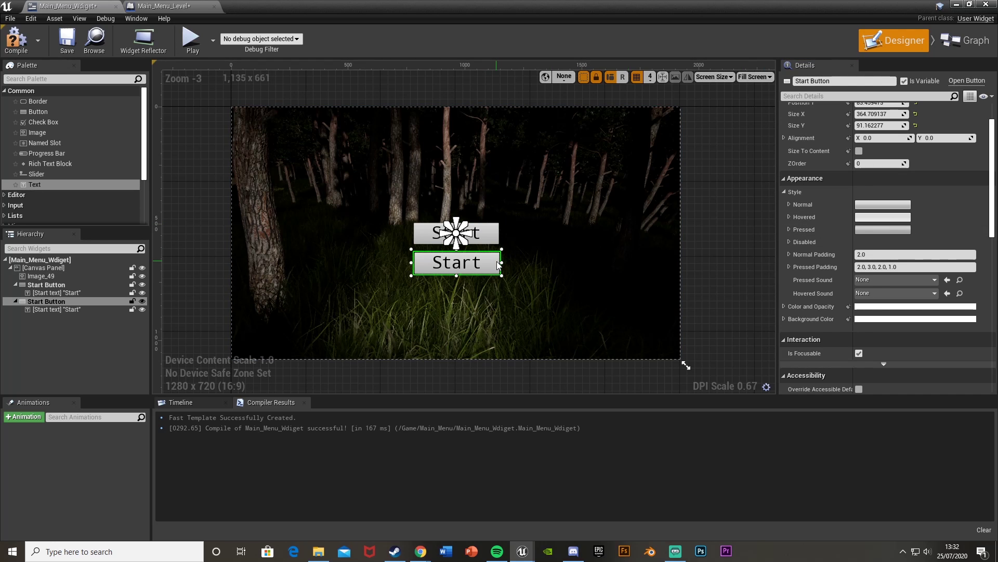
Step: Delete the lower button, then duplicate Start Button and place the copy below it
key("Delete")
left_click(46, 284)
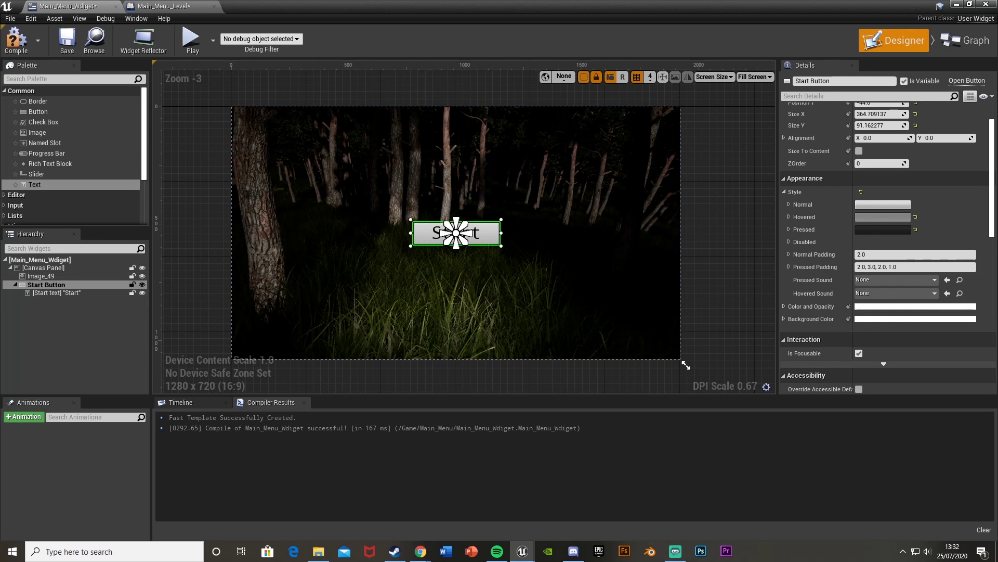
key("ctrl+d")
left_click_drag(527, 244, 483, 270)
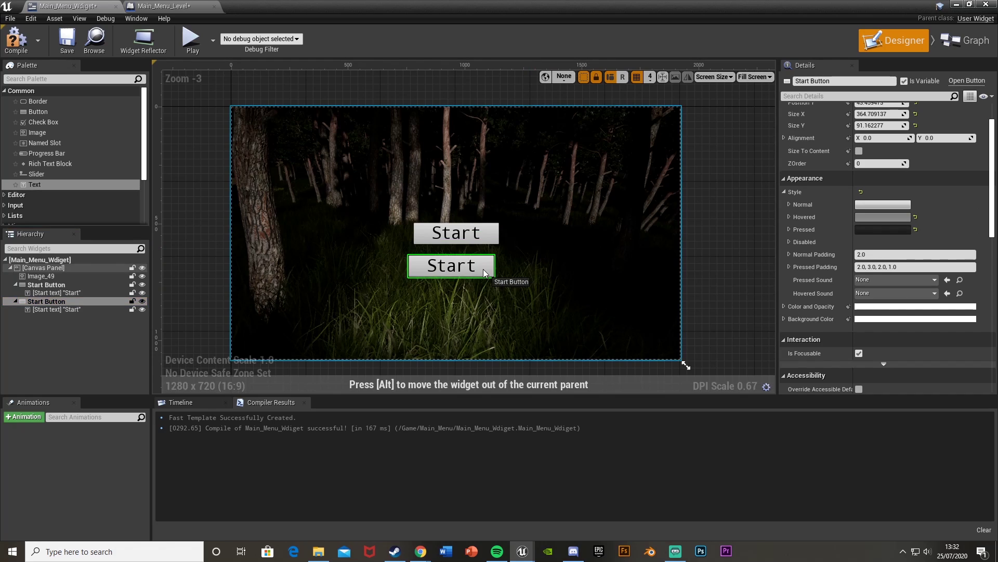
scroll(491, 264, "up", 6)
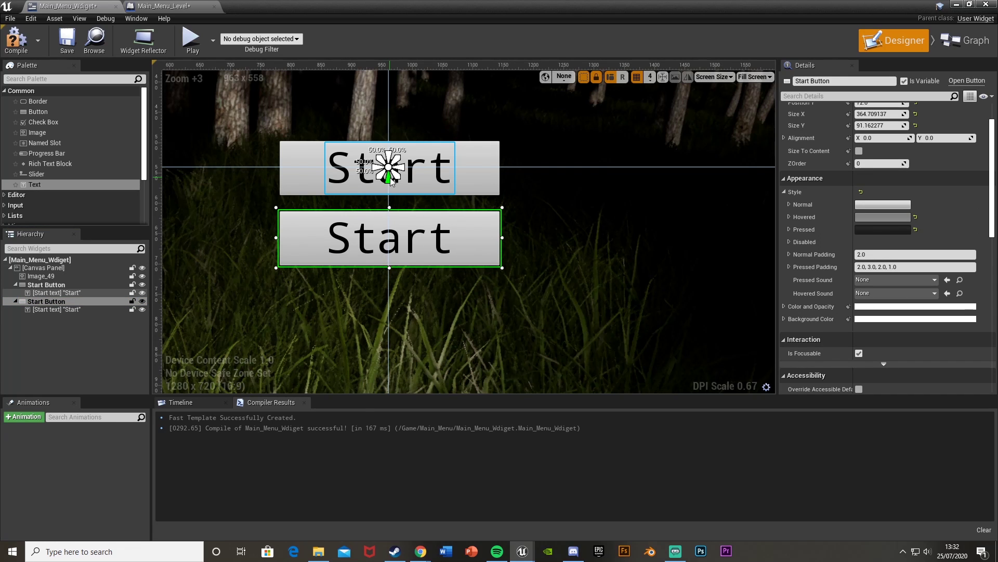
scroll(390, 179, "down", 4)
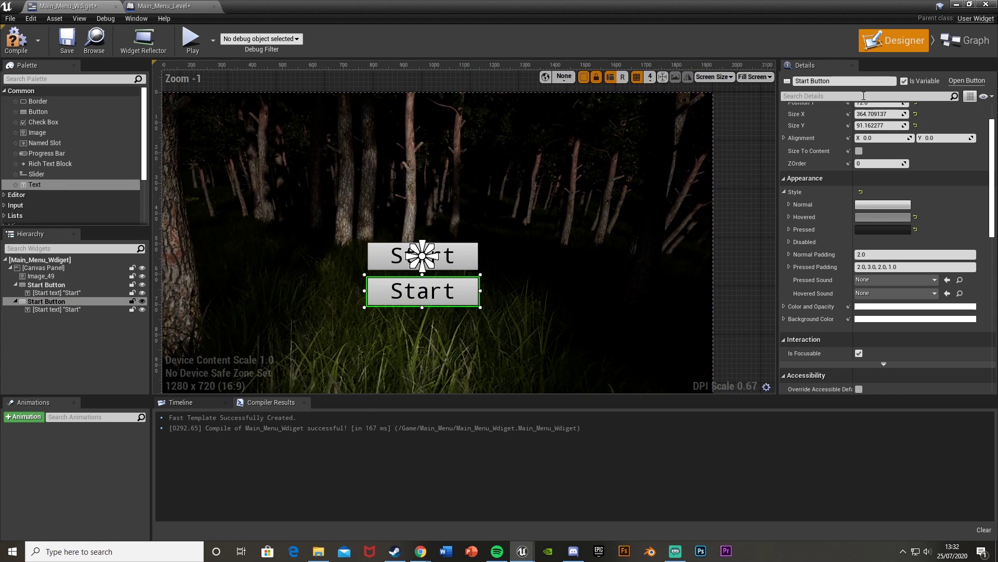
Step: Rename the copy to Options Button and change its label to Options
left_click_drag(811, 81, 776, 79)
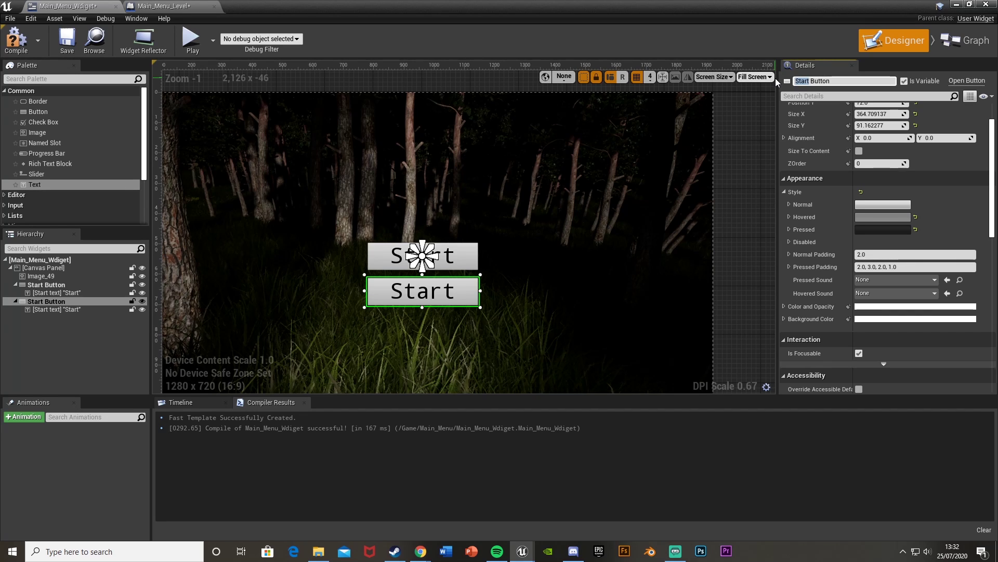
type("Options")
key("Return")
left_click(422, 291)
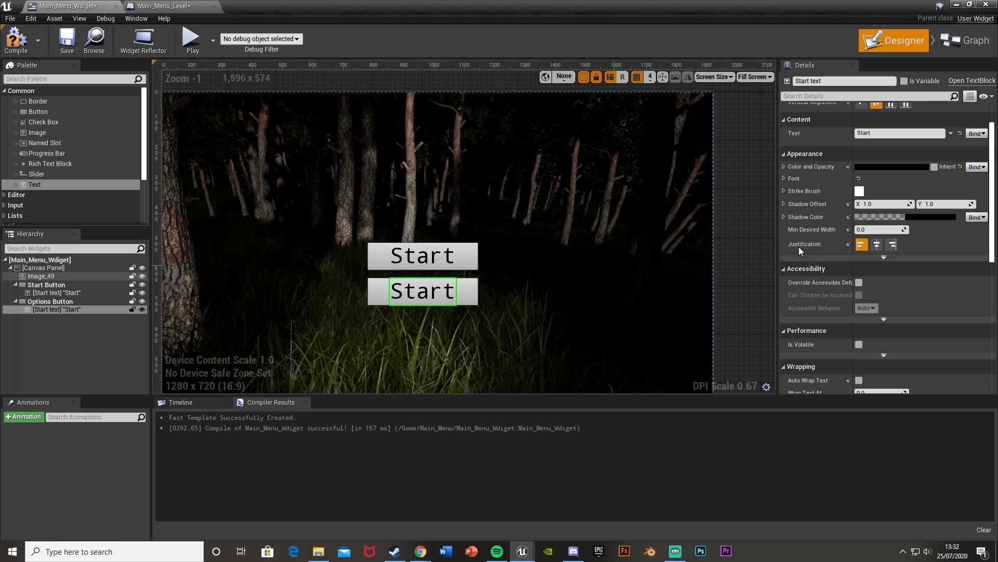
scroll(888, 195, "up", 2)
left_click(888, 187)
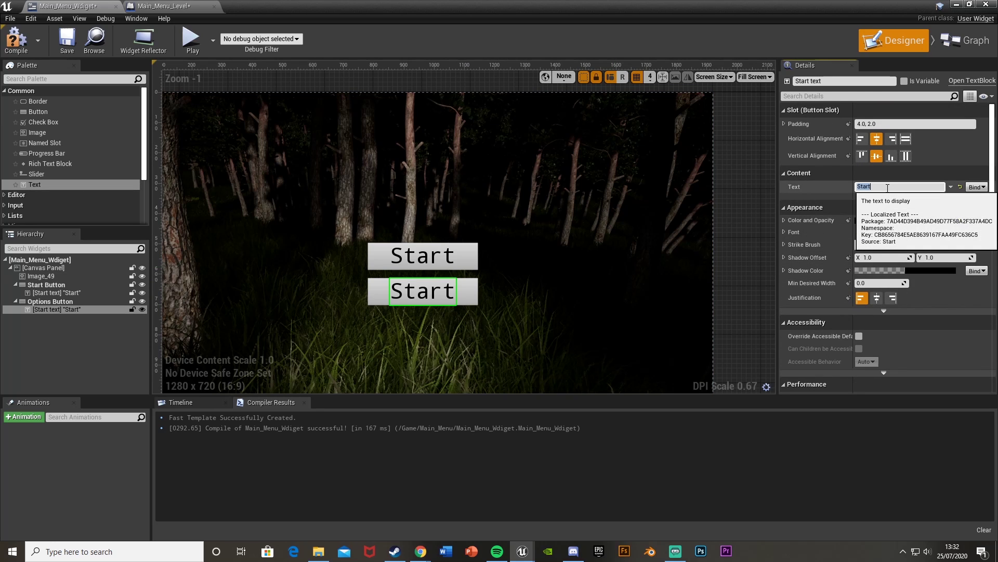
type("Options")
key("Return")
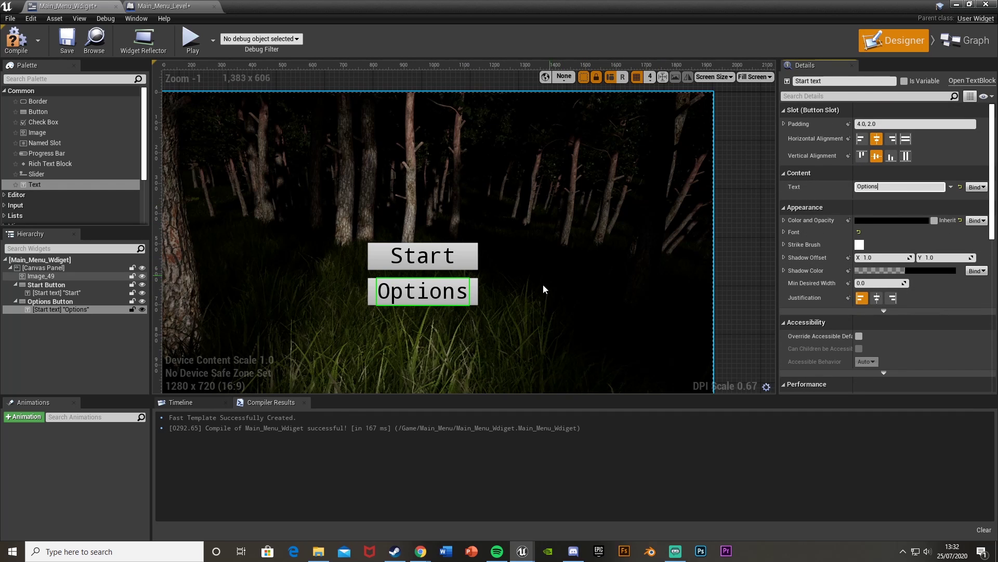
left_click(524, 246)
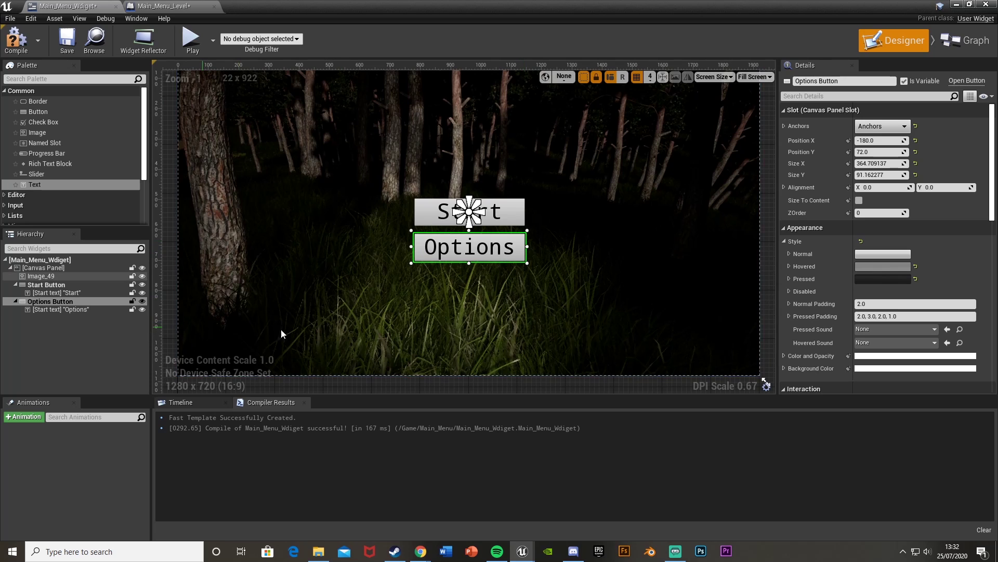
Step: Paste a copy of Options Button below it, rename it Credits Button, and start editing its label
left_click(44, 267)
key("ctrl+v")
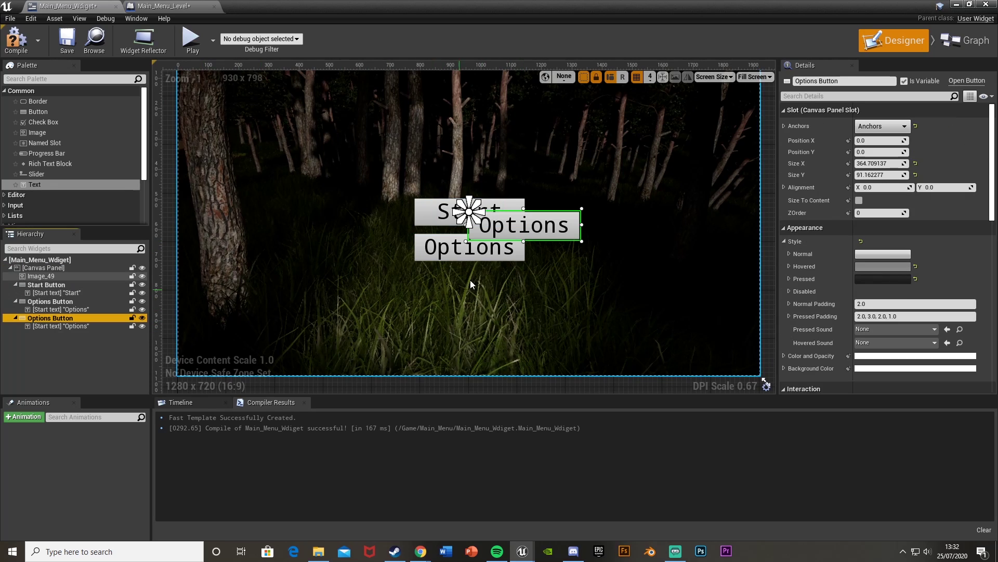
left_click_drag(575, 224, 486, 295)
double_click(805, 80)
type("Credits")
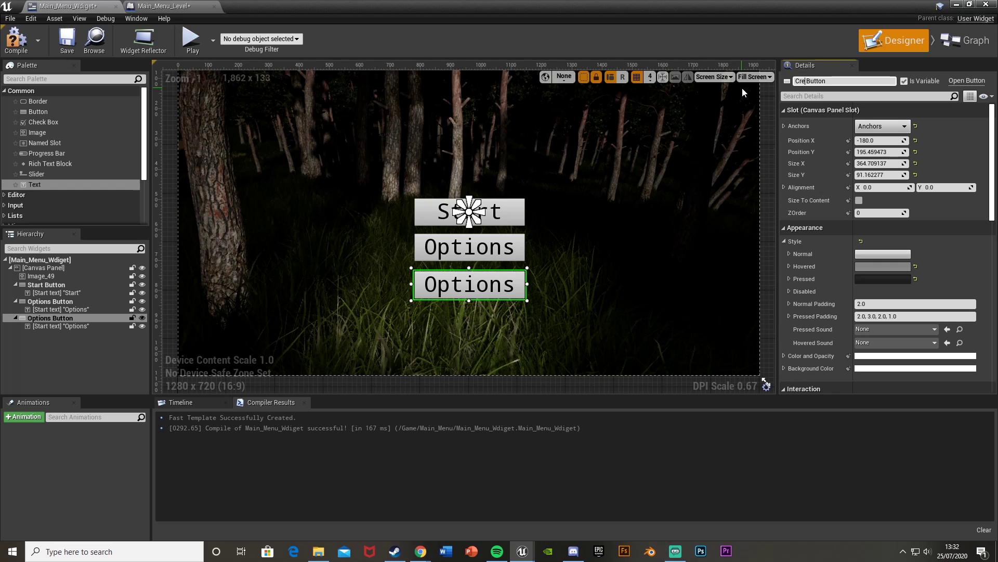
key("Return")
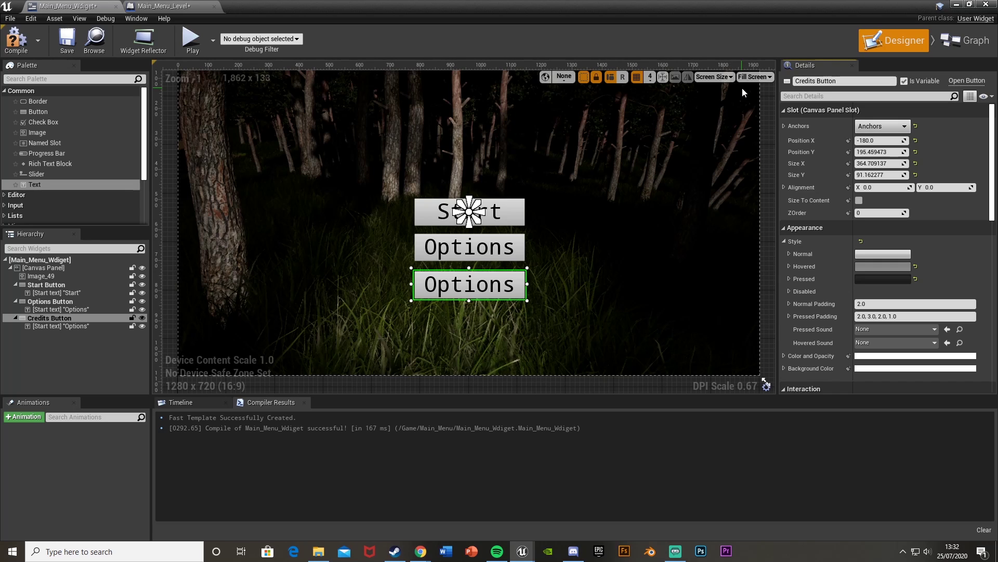
left_click(515, 285)
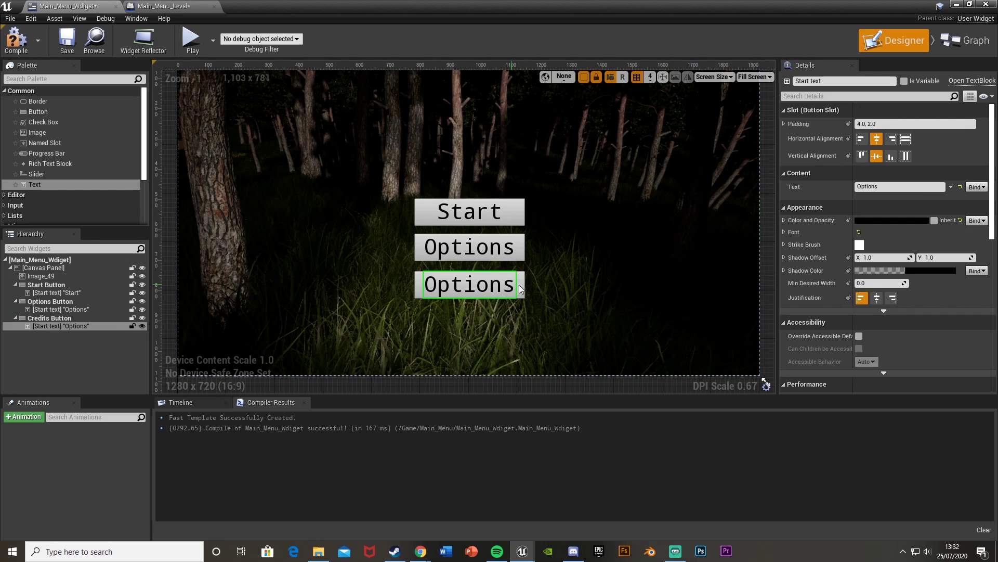
left_click(876, 186)
Step: Label the third button 'Credits', then paste a copy of Credits Button below it
type("Credits")
key("Return")
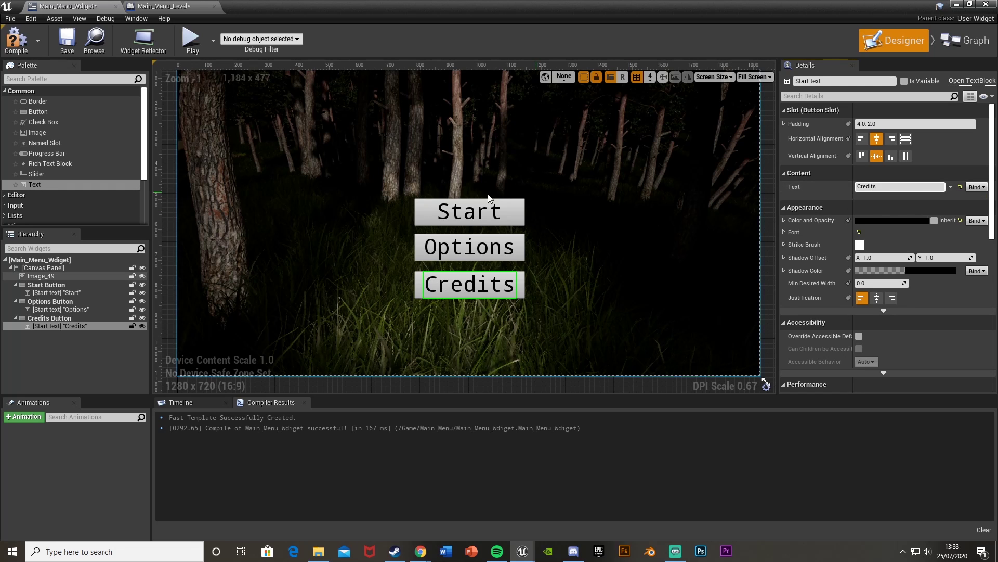
left_click(528, 267)
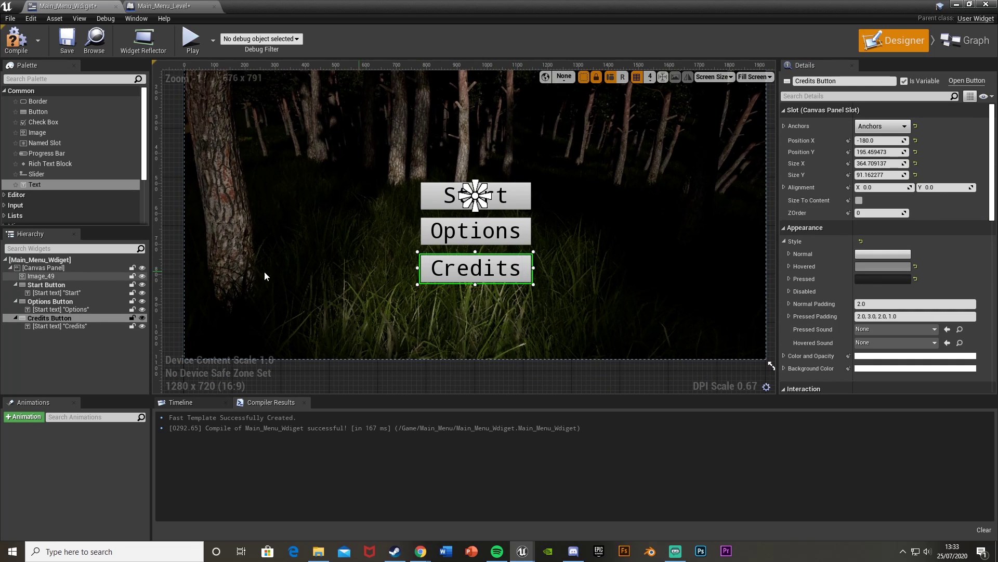
left_click(48, 268)
key("ctrl+v")
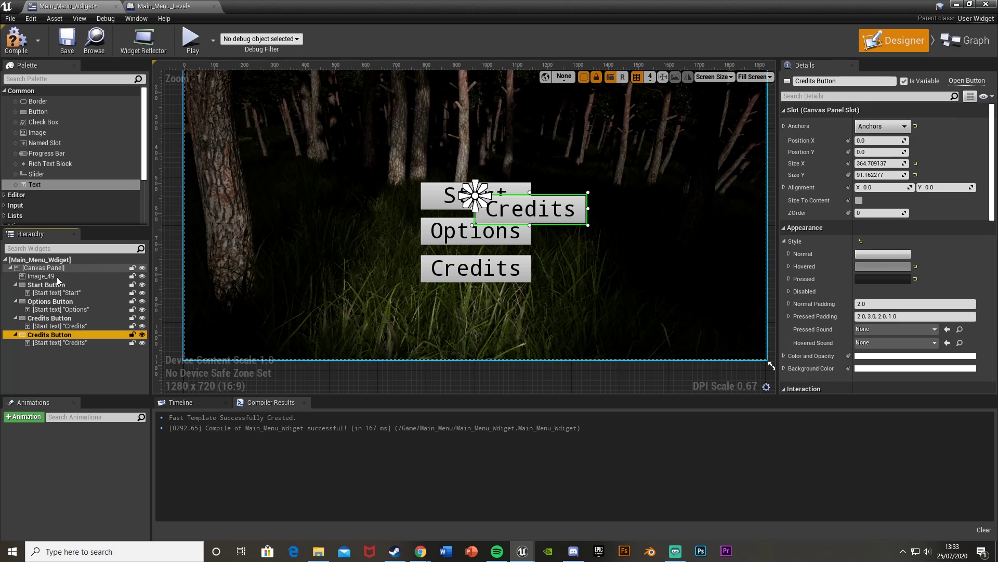
left_click_drag(572, 211, 516, 306)
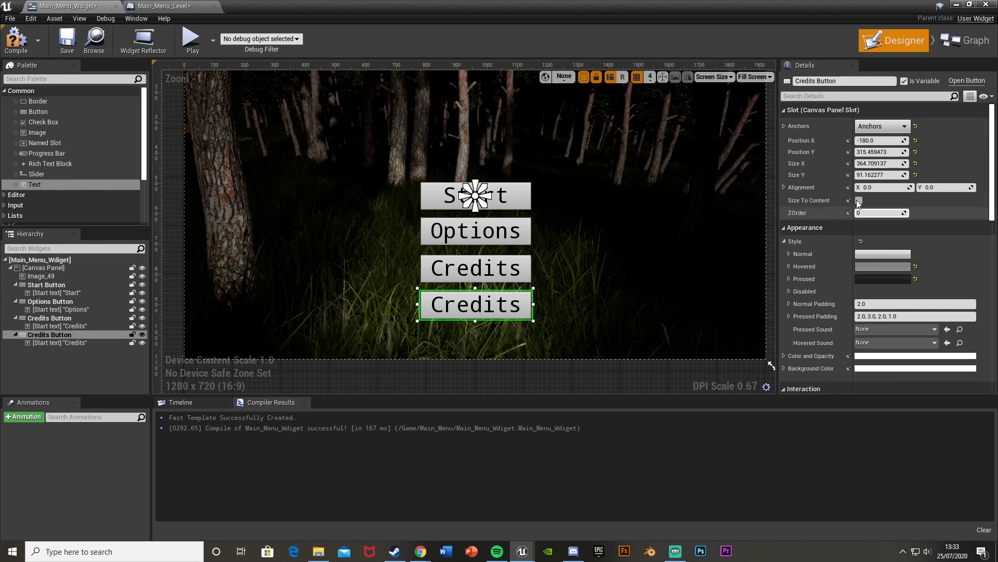
Step: Set the copy's Position X to -180, rename it Quit Button, and label it 'Quit'
left_click(878, 140)
type("-180")
key("Return")
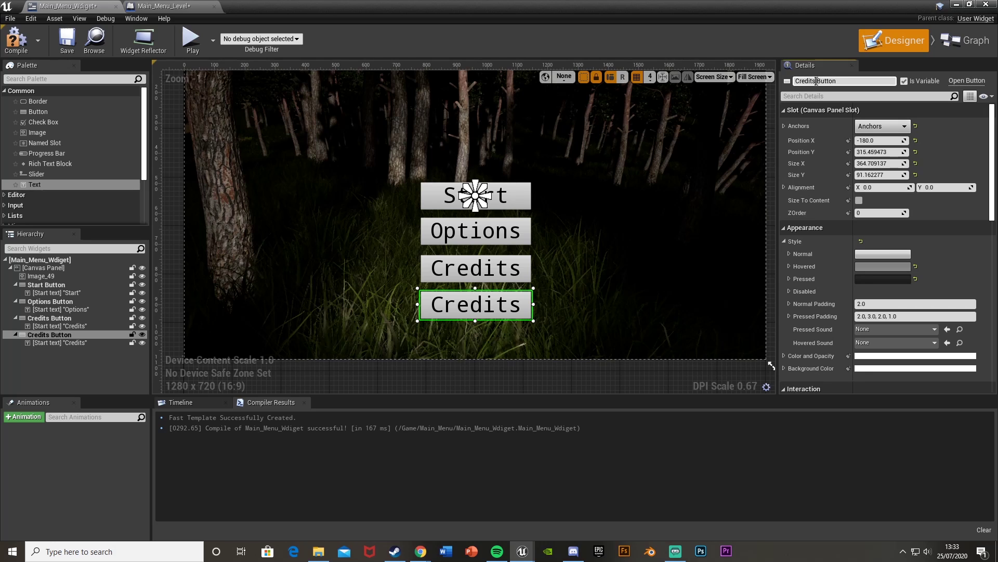
type("Quit")
key("Return")
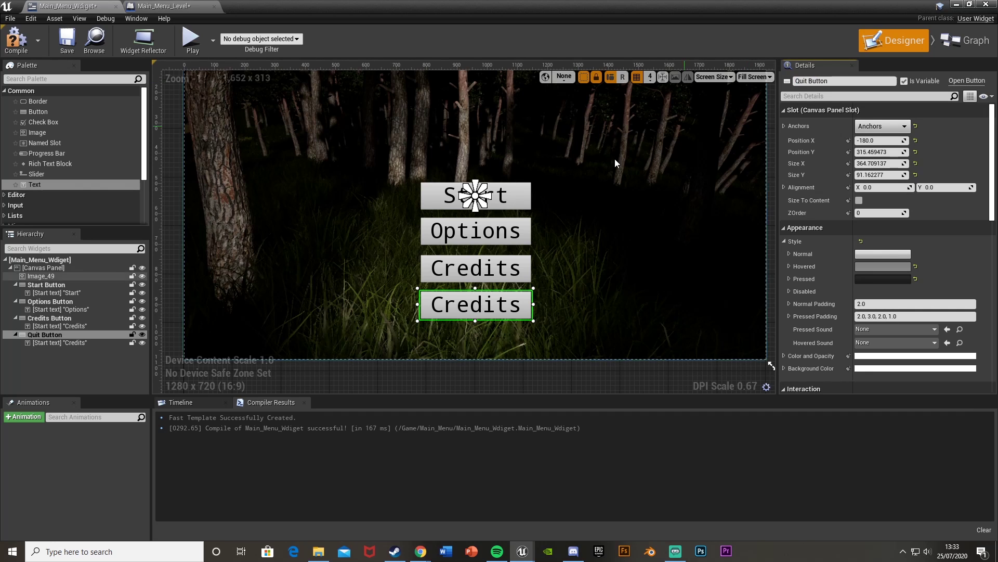
double_click(494, 298)
type("Quit")
key("Return")
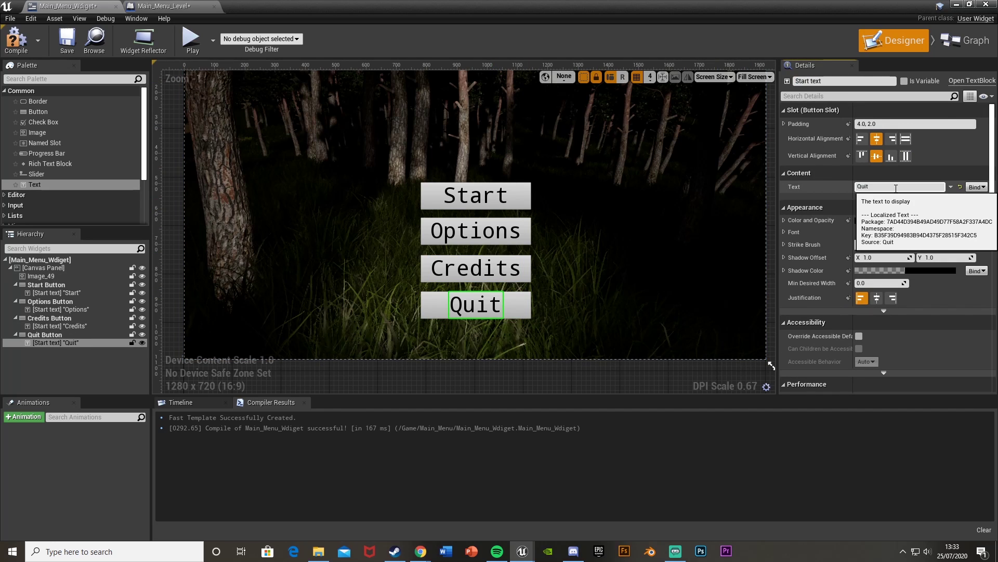
Step: Multi-select the Start, Options, Credits and Quit buttons
left_click(530, 201)
left_click(530, 233, "ctrl")
left_click(531, 280, "ctrl")
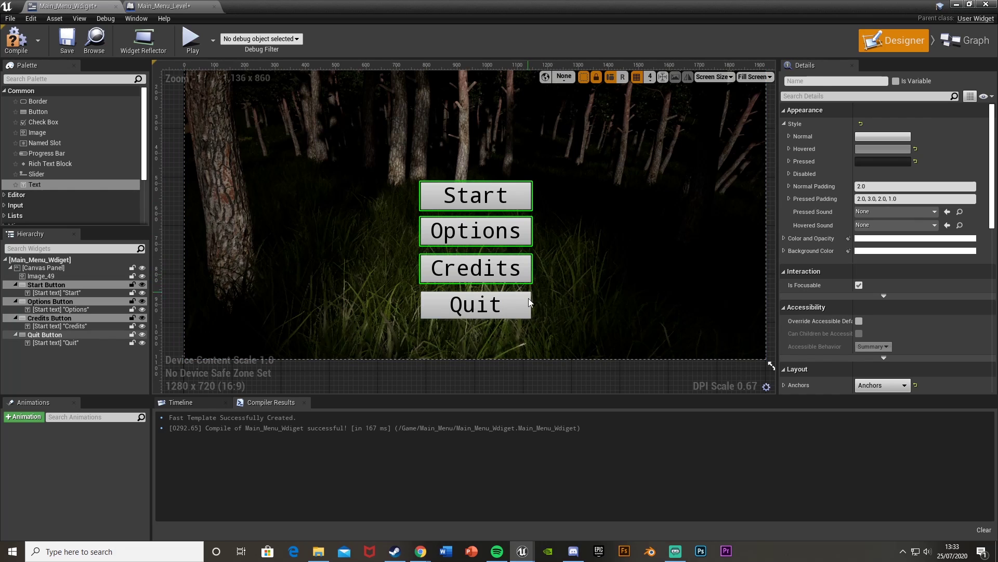
left_click(528, 298, "ctrl")
scroll(490, 245, "up", 3)
scroll(531, 282, "down", 4)
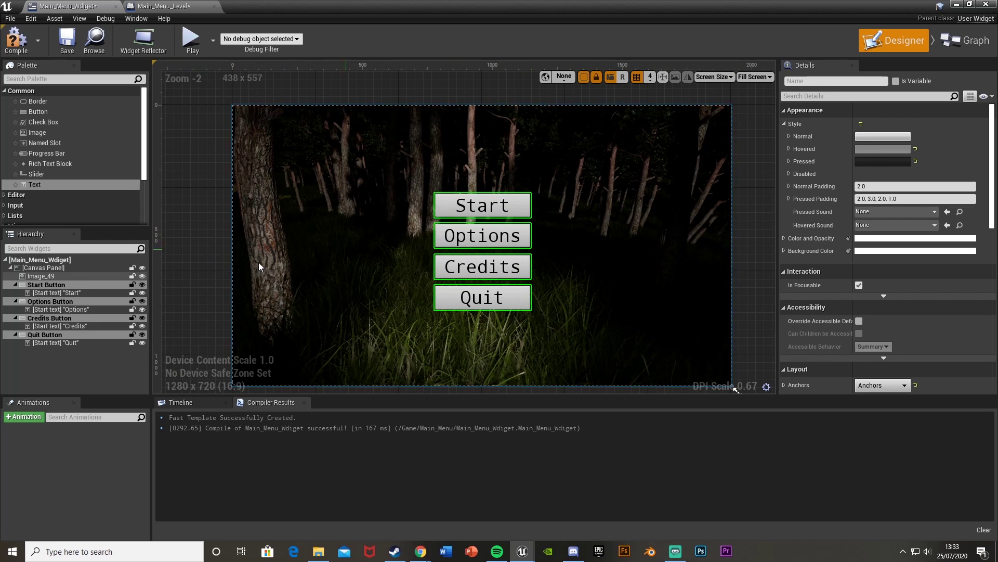
Step: Select the Start button widget and scroll its Details panel down to the Events section
left_click(426, 246)
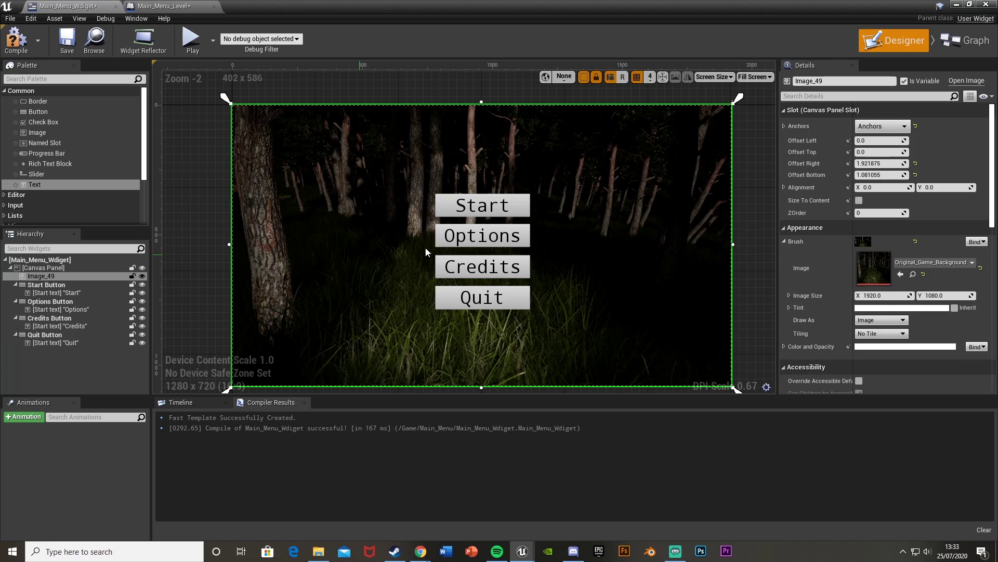
scroll(488, 276, "up", 2)
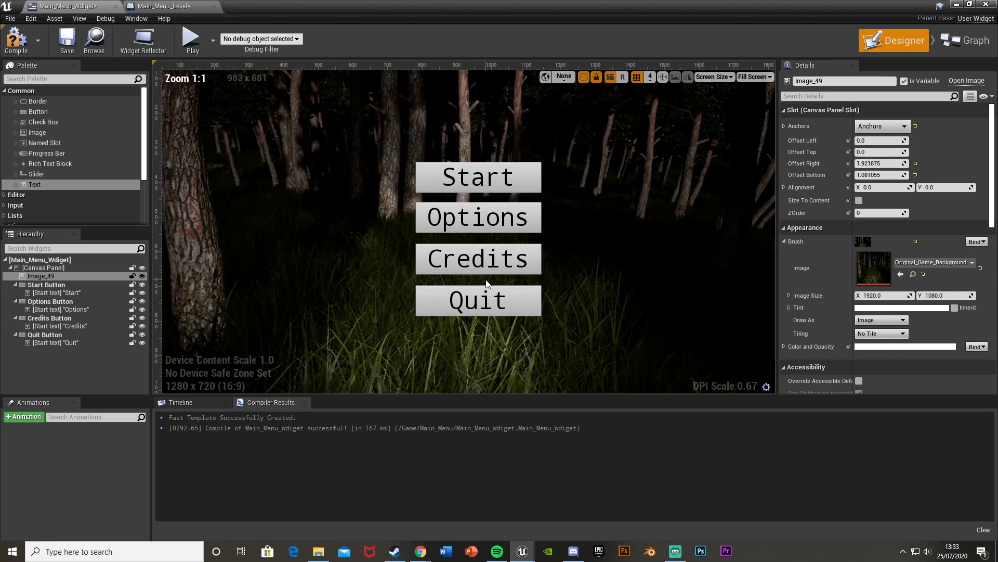
scroll(487, 284, "down", 1)
scroll(488, 284, "down", 2)
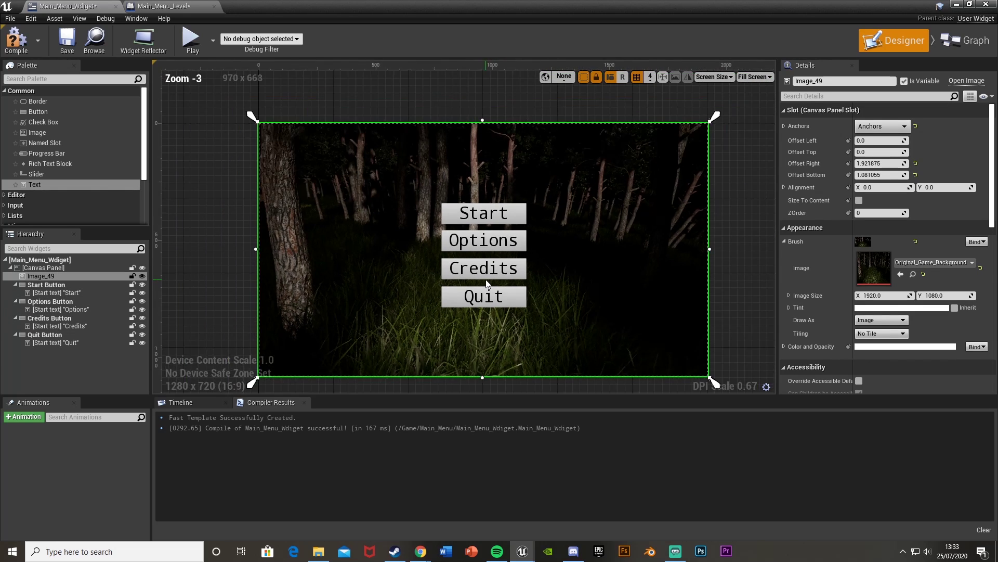
scroll(487, 284, "up", 2)
scroll(484, 218, "down", 1)
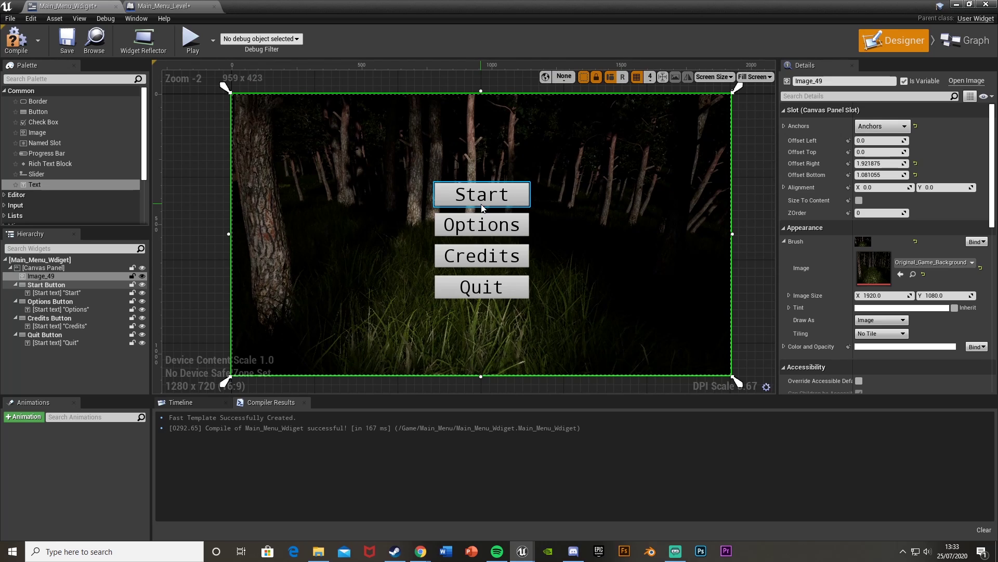
left_click(514, 194)
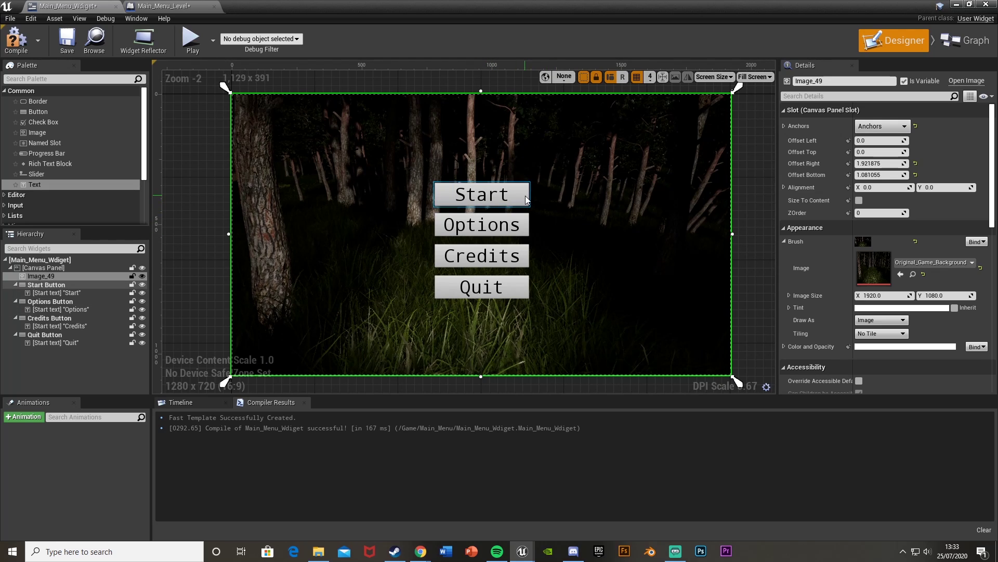
scroll(844, 322, "down", 10)
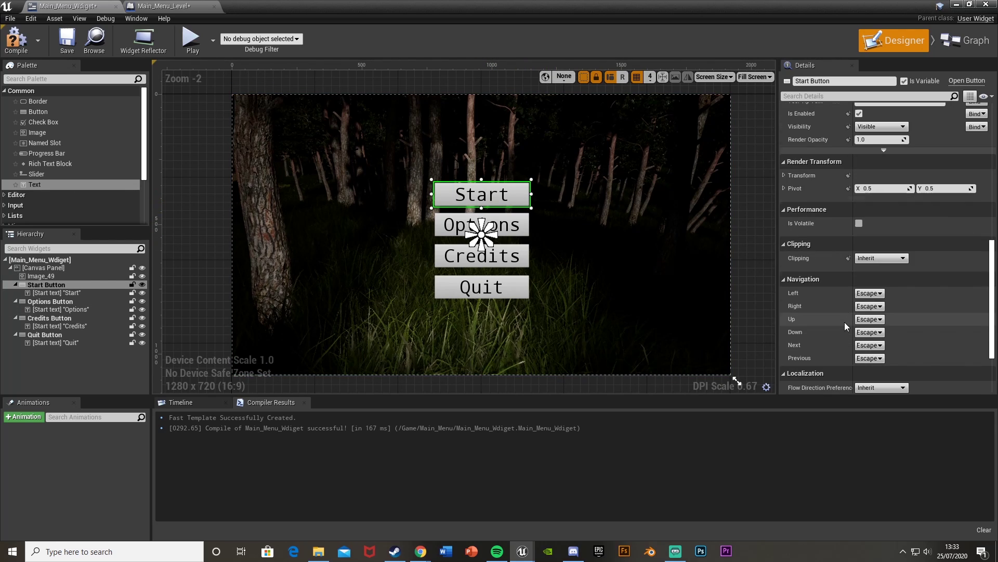
scroll(888, 223, "down", 4)
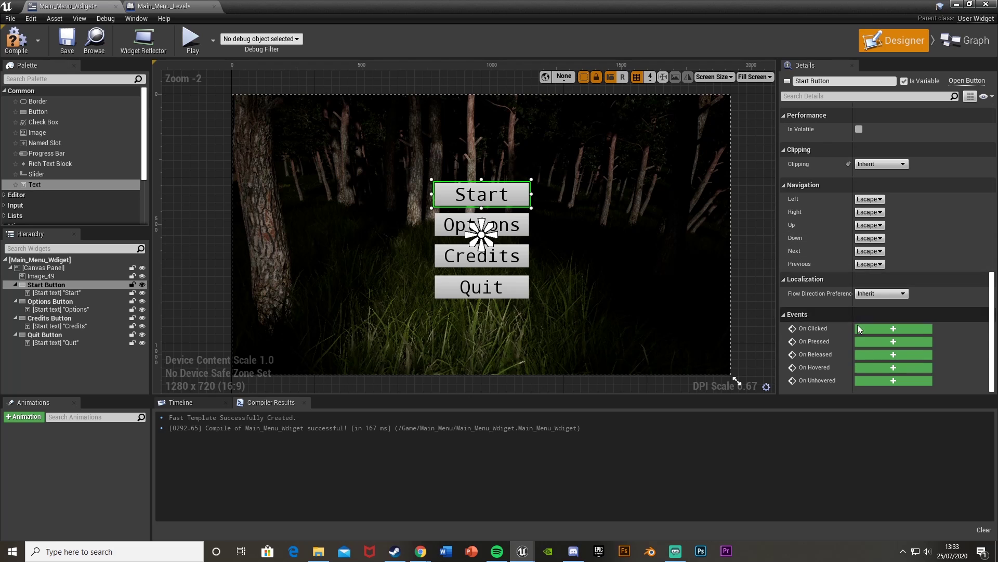
Step: Create the Start button's On Clicked event and connect it to an aligned Open Level node
left_click(888, 329)
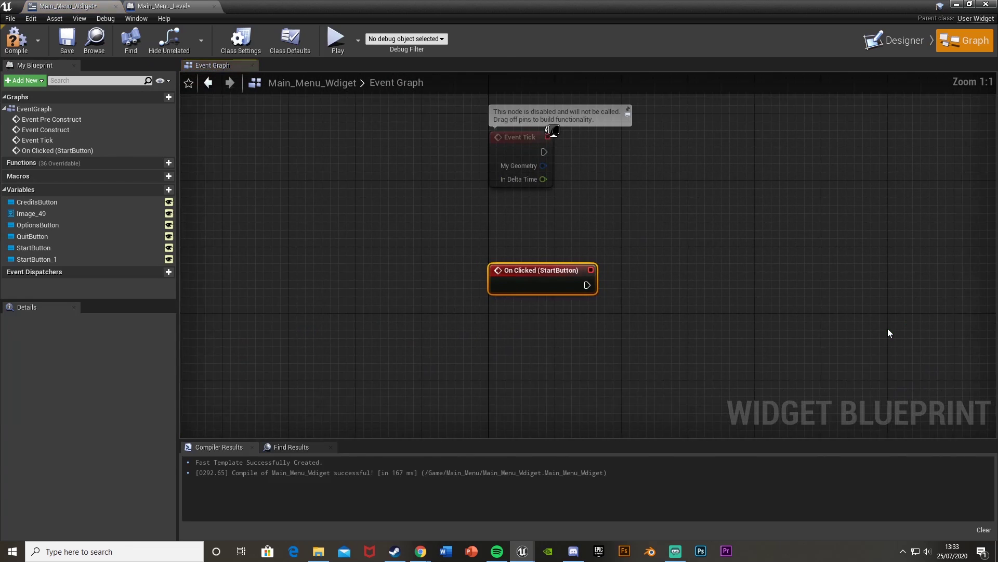
right_click_drag(438, 263, 320, 262)
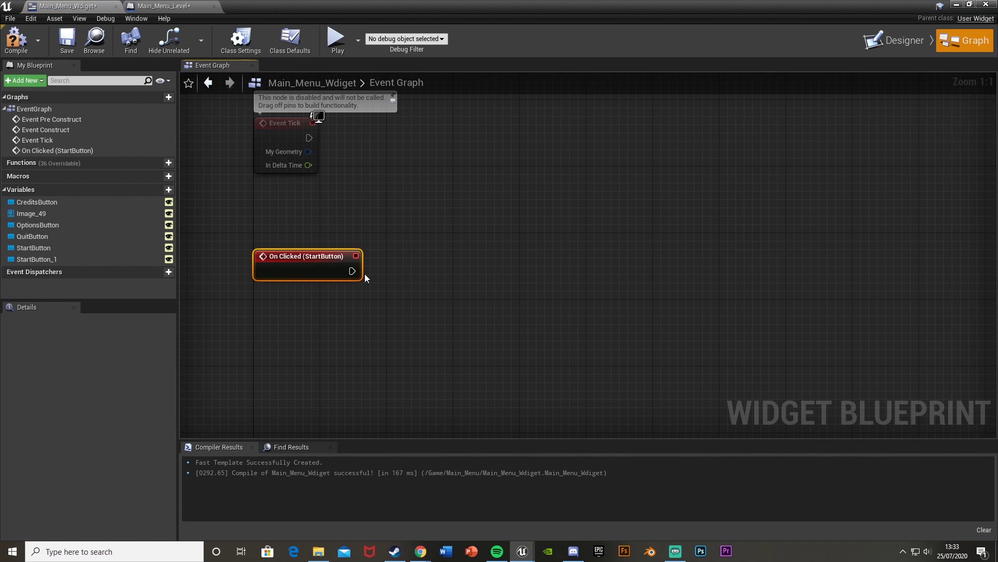
left_click_drag(354, 271, 419, 272)
type("open level")
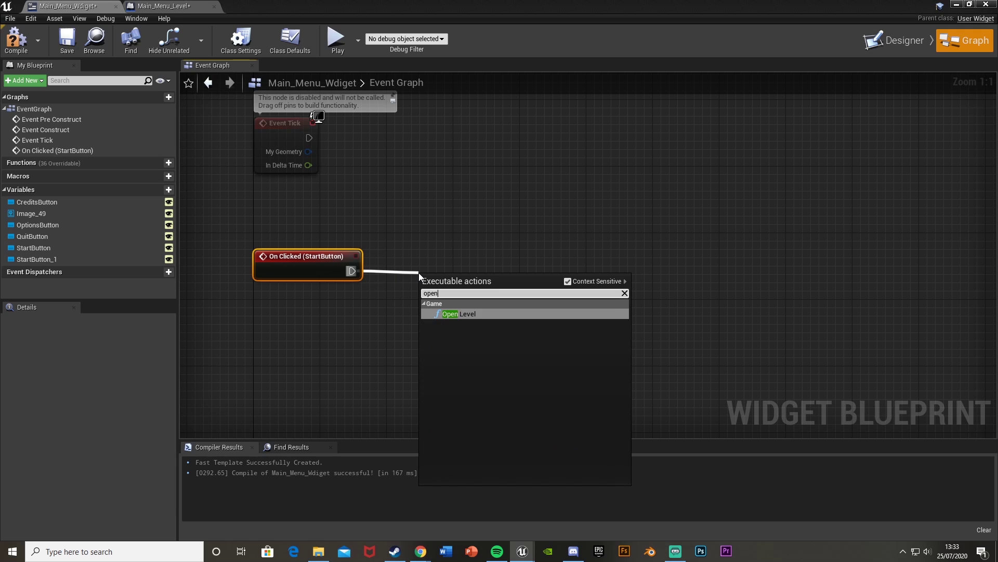
key("Return")
left_click_drag(462, 284, 437, 259)
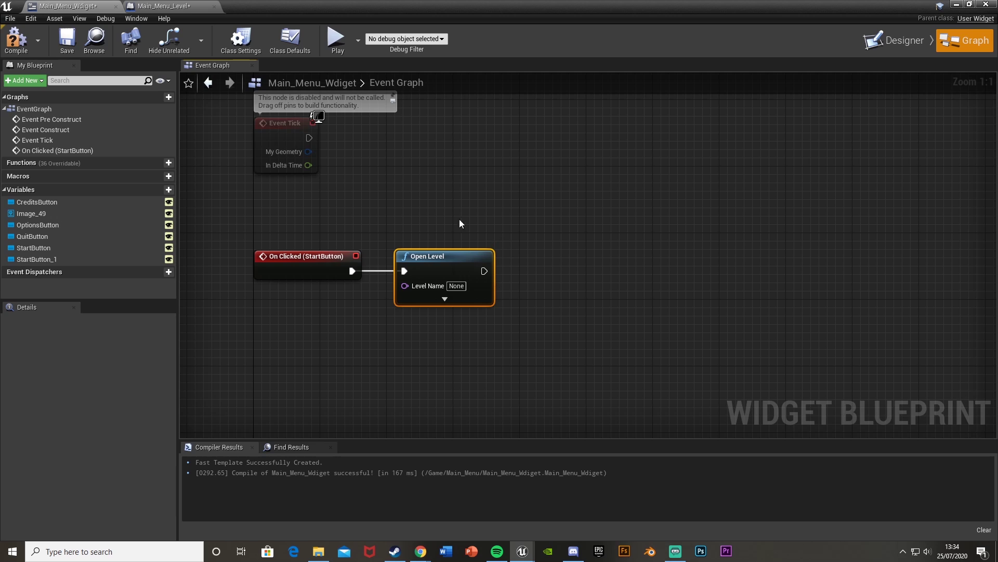
left_click(957, 4)
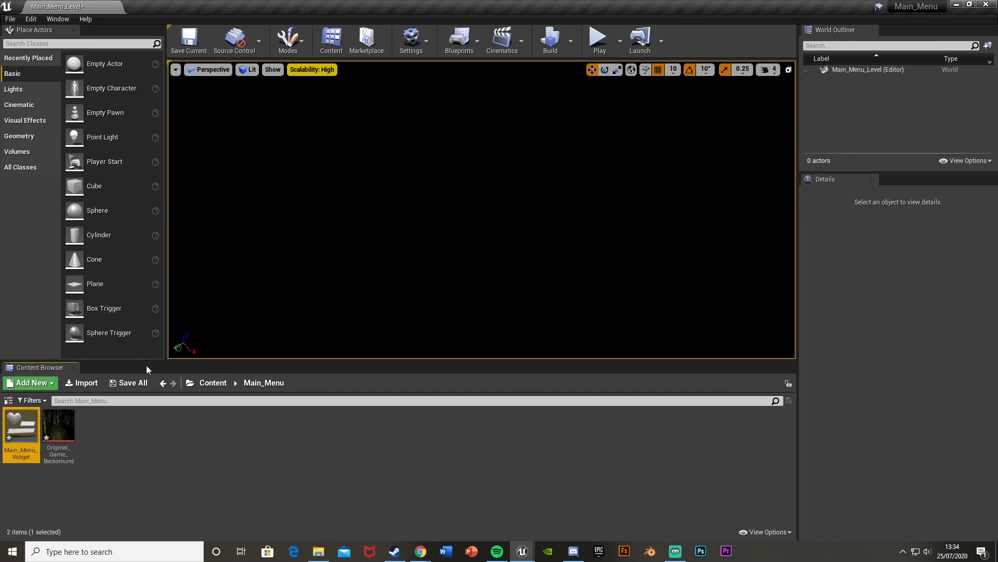
left_click(214, 383)
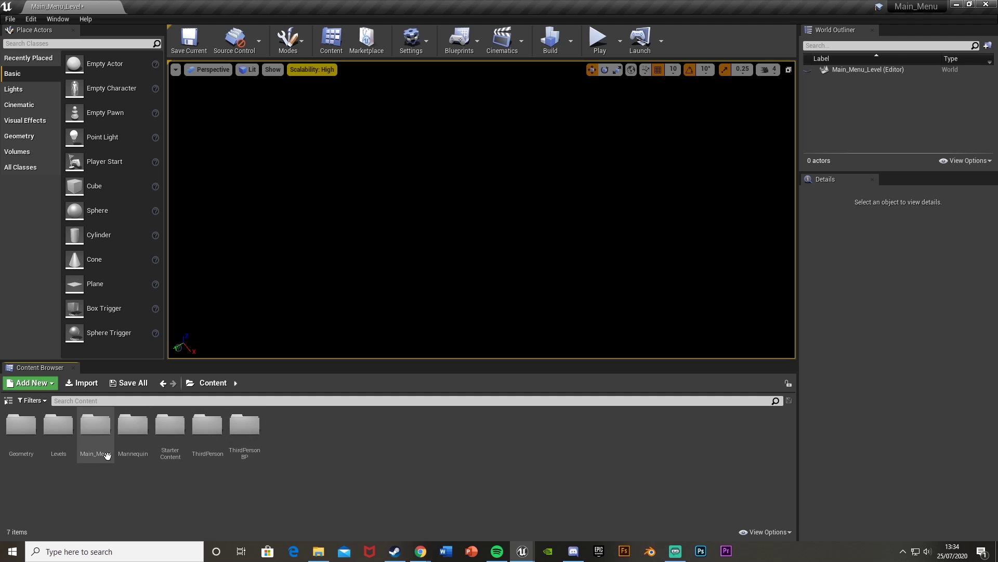
double_click(245, 432)
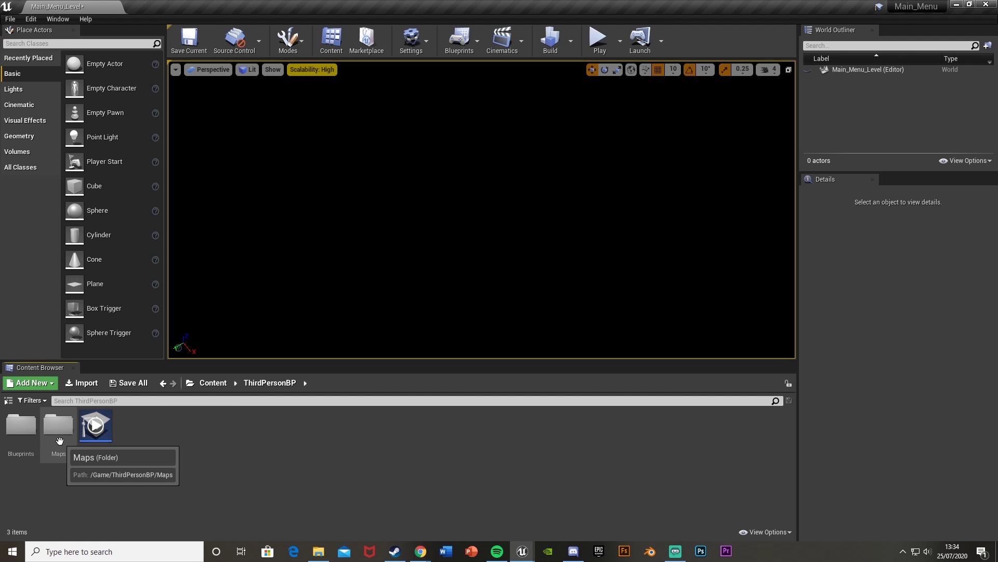
double_click(58, 431)
left_click(21, 455)
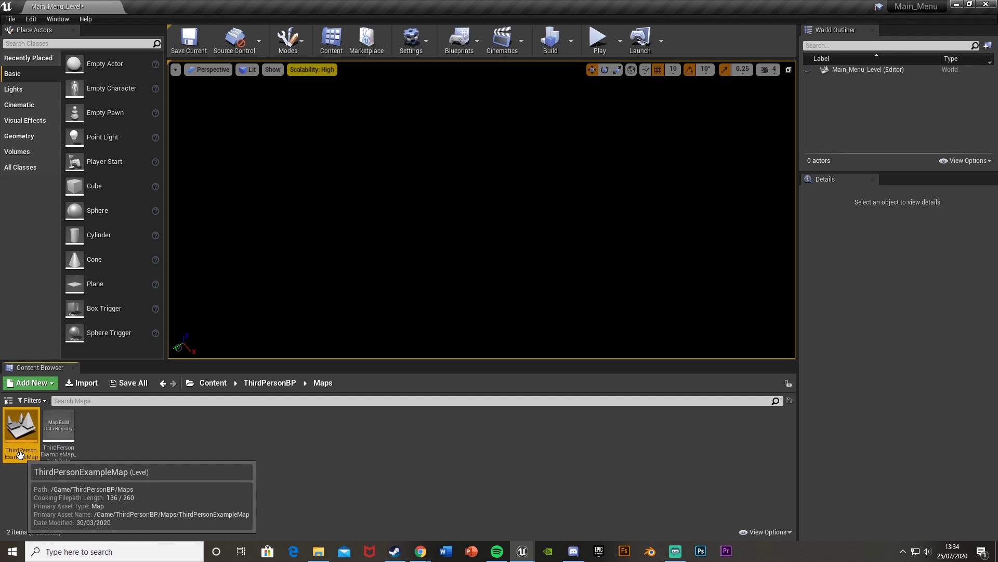
left_click(20, 454)
key("ctrl+c")
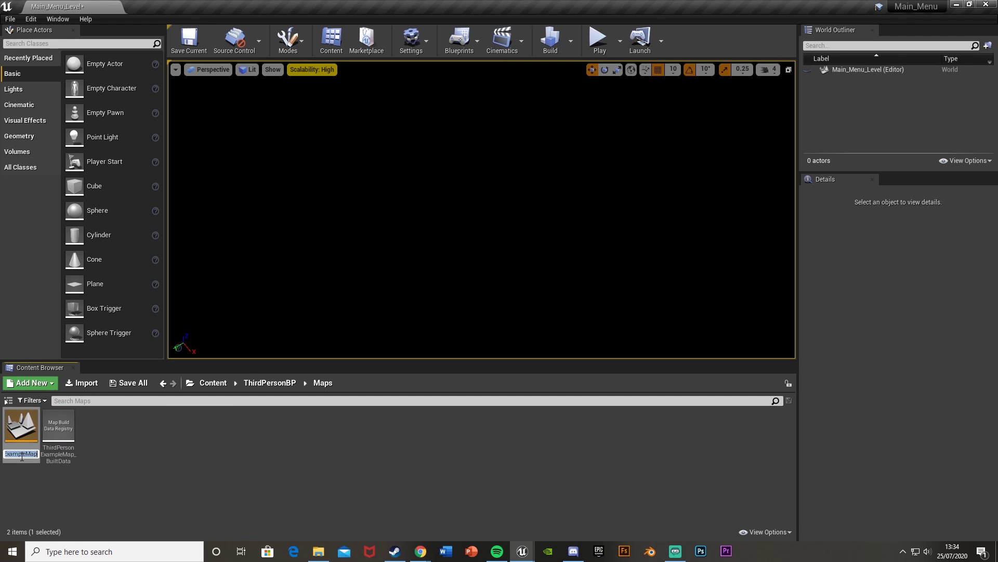
left_click(151, 491)
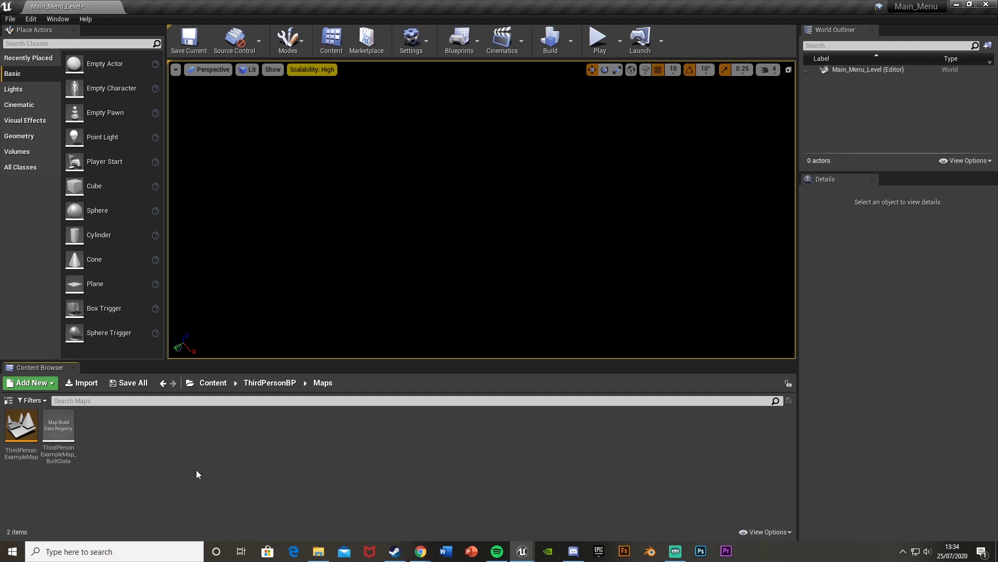
left_click(216, 385)
Step: Paste ThirdPersonExampleMap into the Open Level node's Level Name field in the menu widget graph
mouse_move(522, 550)
left_click(560, 526)
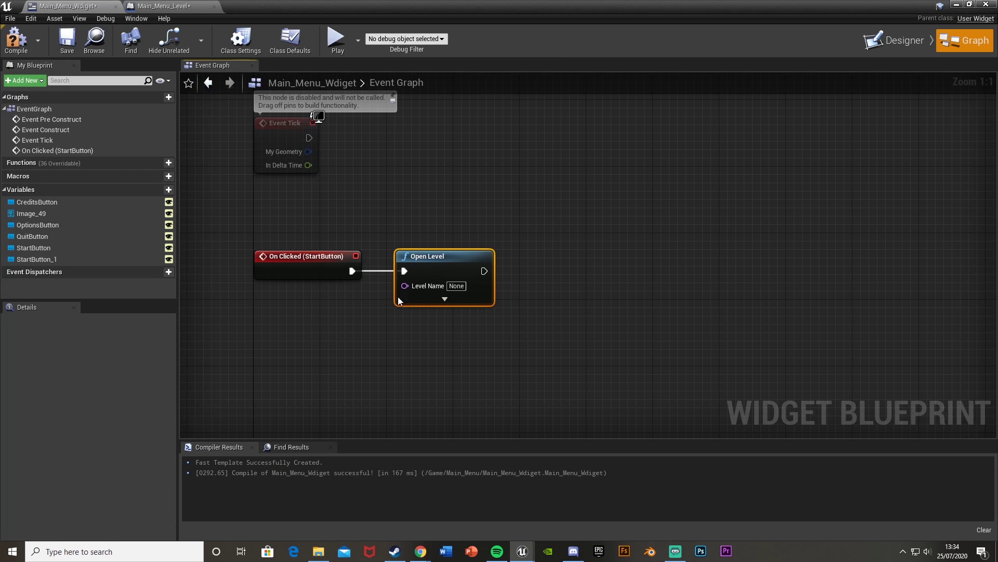
left_click(456, 285)
key("ctrl+v")
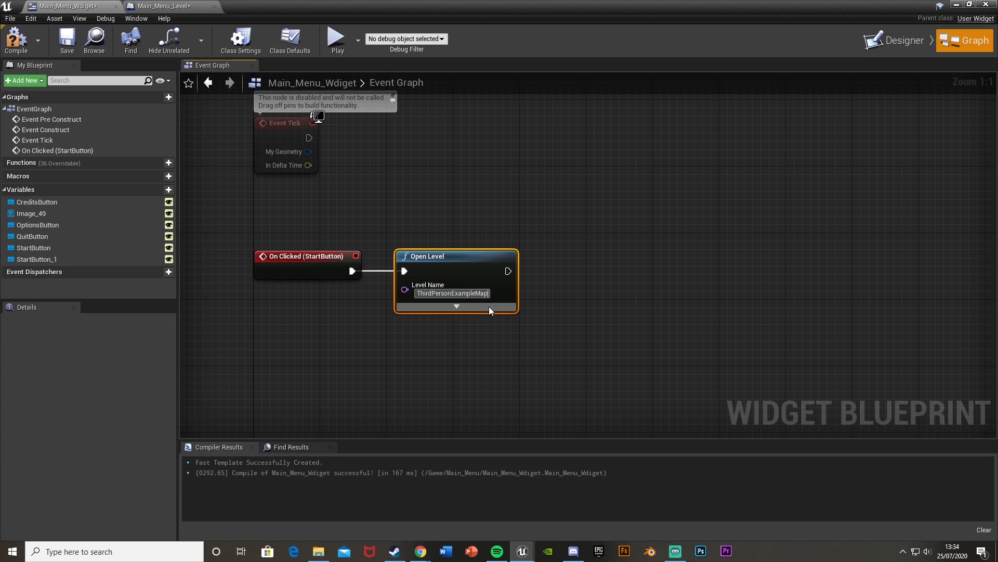
left_click(436, 349)
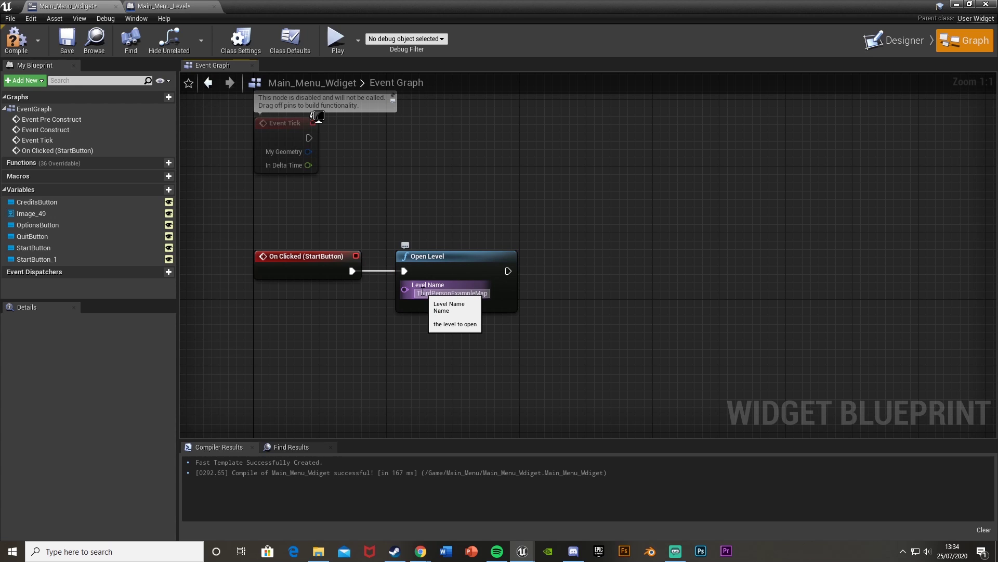
right_click_drag(421, 292, 436, 315)
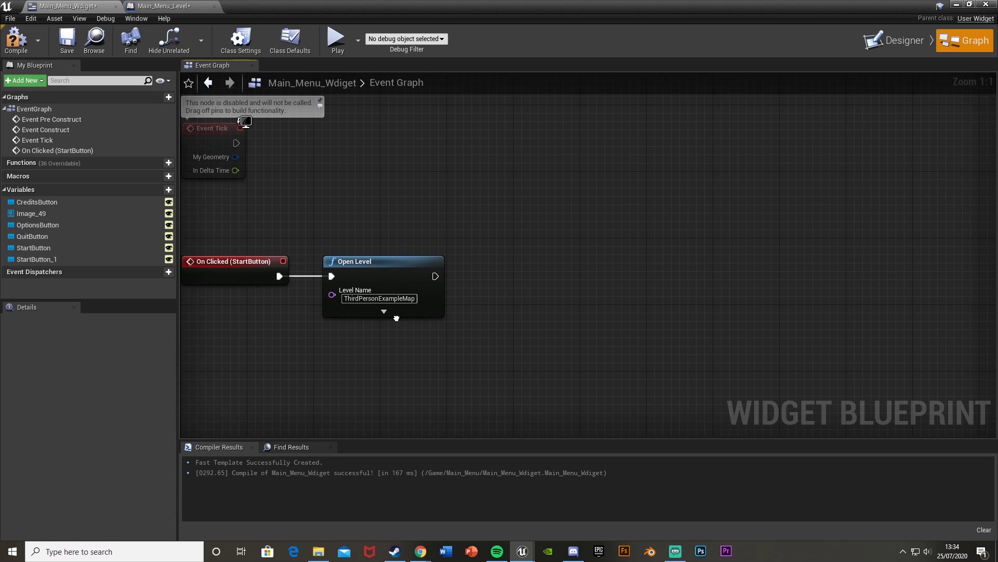
right_click_drag(389, 314, 420, 312)
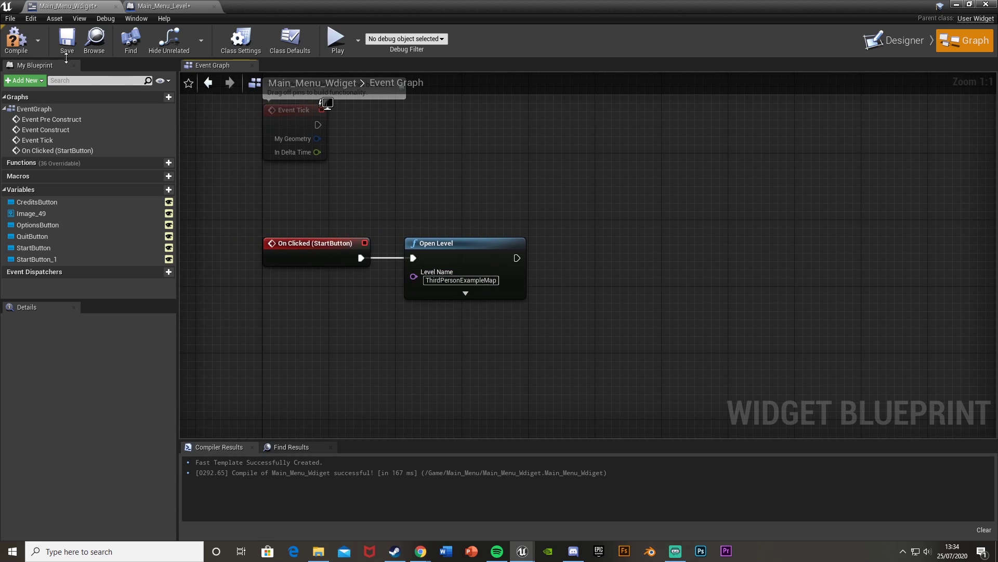
Step: Compile the menu widget and create an On Clicked event for Quit Button
left_click(25, 40)
left_click(896, 42)
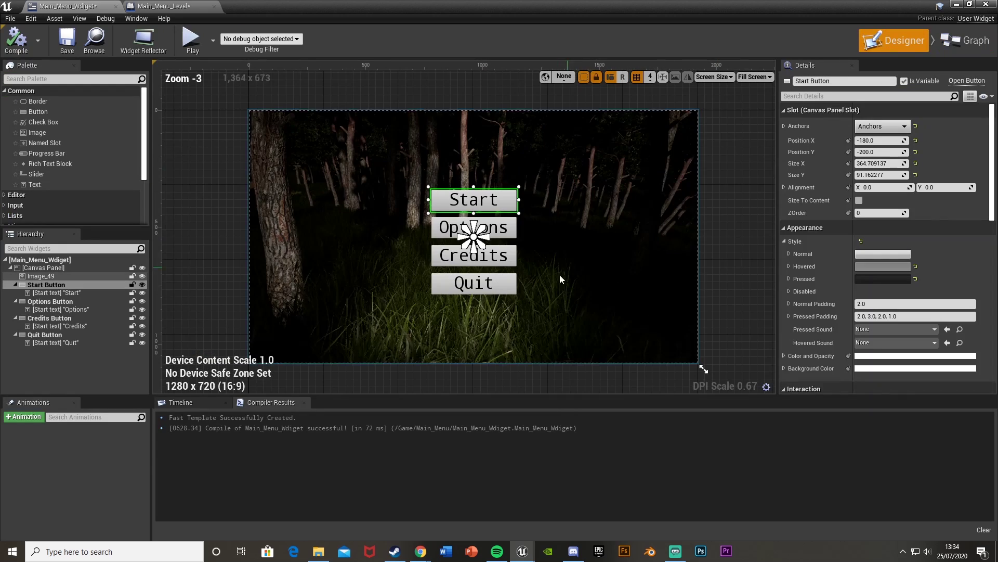
left_click(512, 286)
scroll(881, 318, "down", 10)
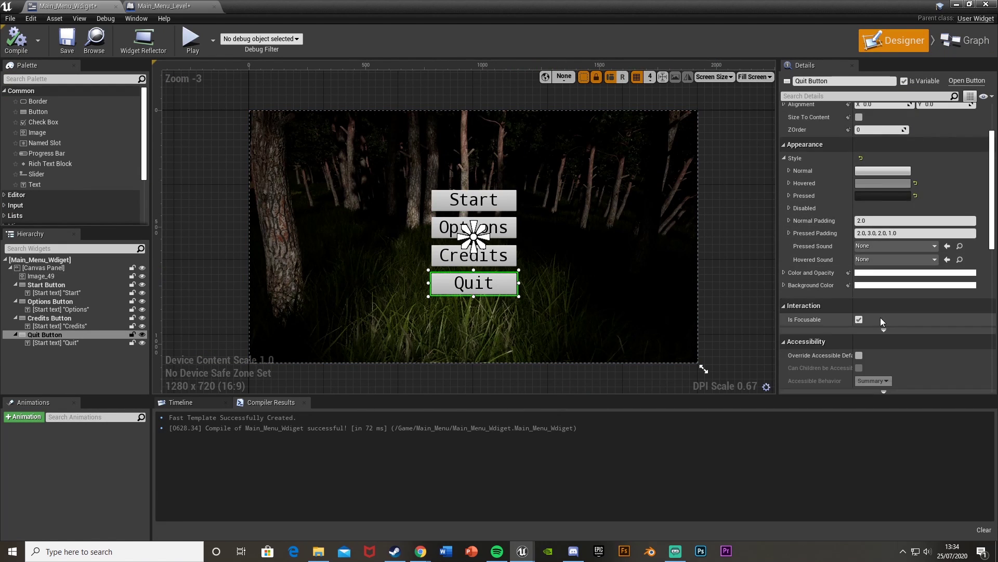
left_click(893, 328)
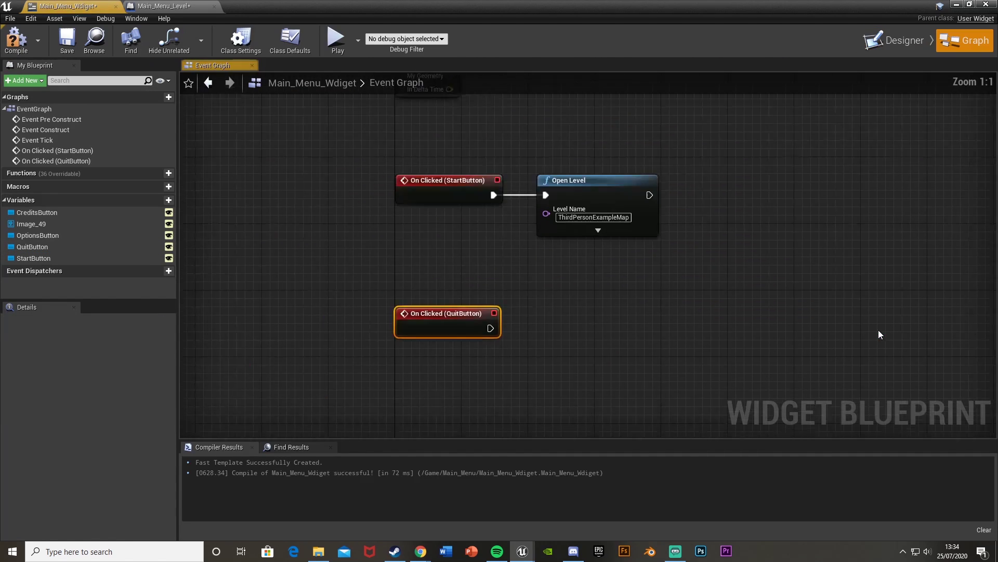
Step: Connect a Quit Game node to the Quit click event, tidy the nodes, and recompile
left_click_drag(416, 279, 472, 279)
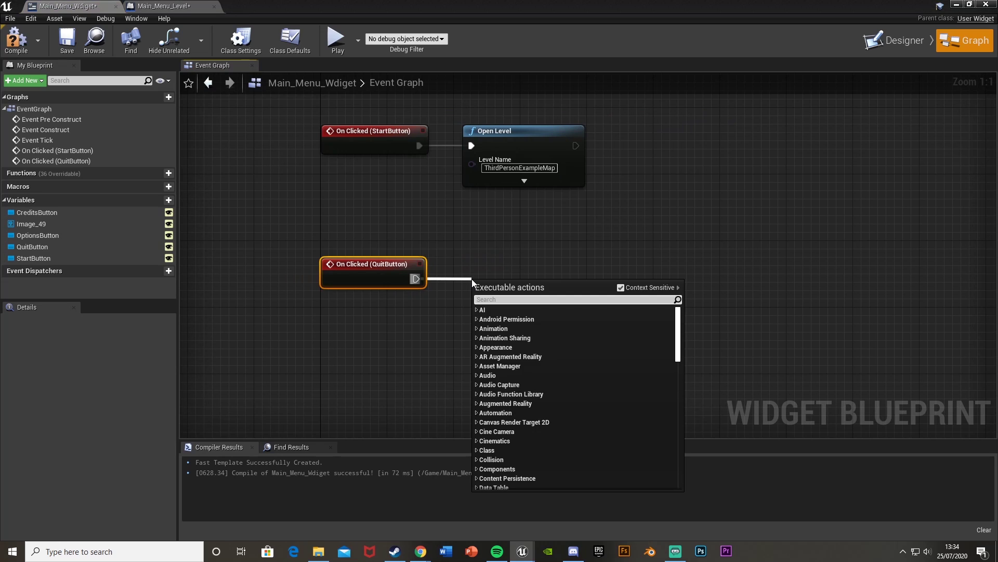
type("quit")
key("Return")
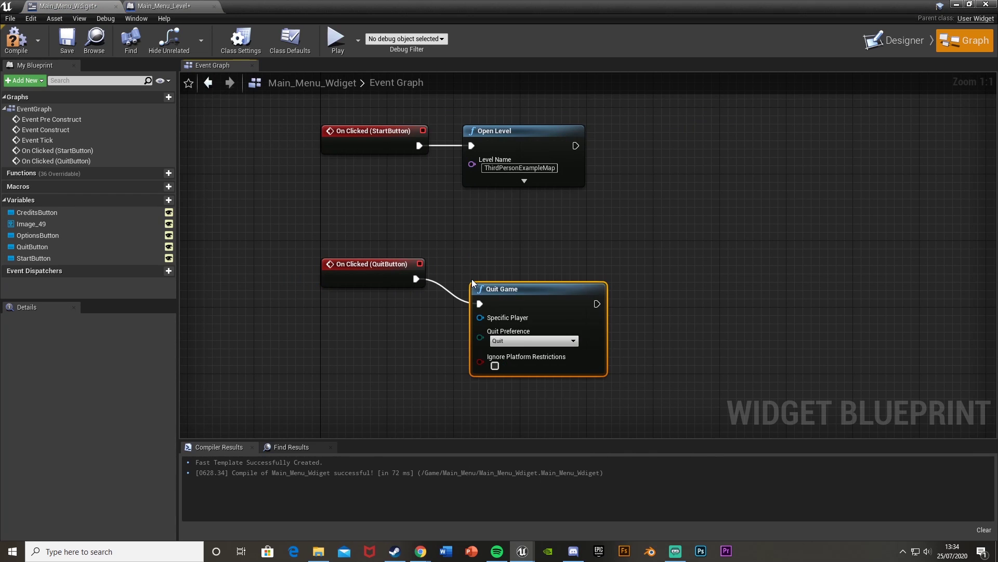
left_click_drag(521, 283, 507, 267)
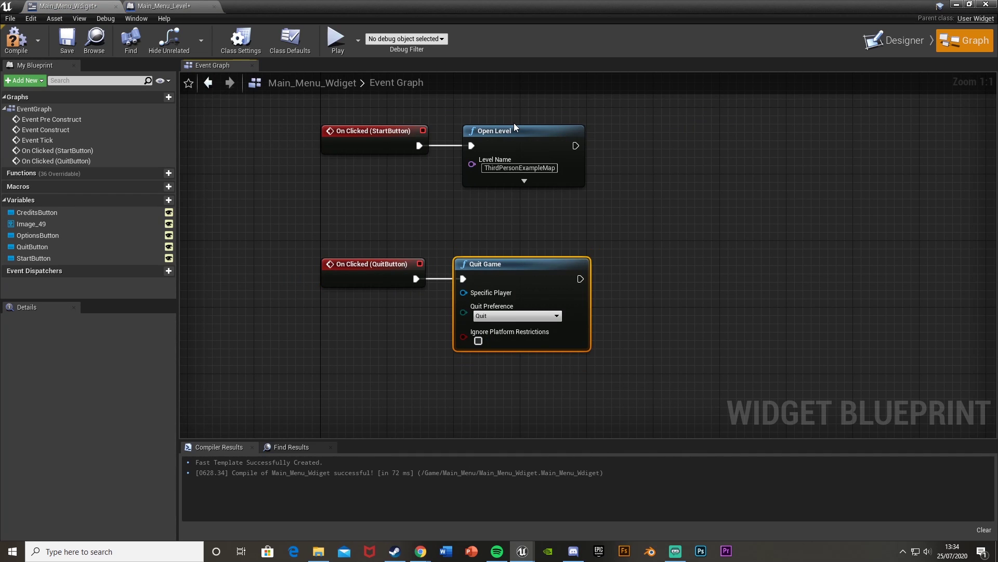
left_click_drag(502, 131, 493, 131)
left_click(394, 179)
left_click(27, 48)
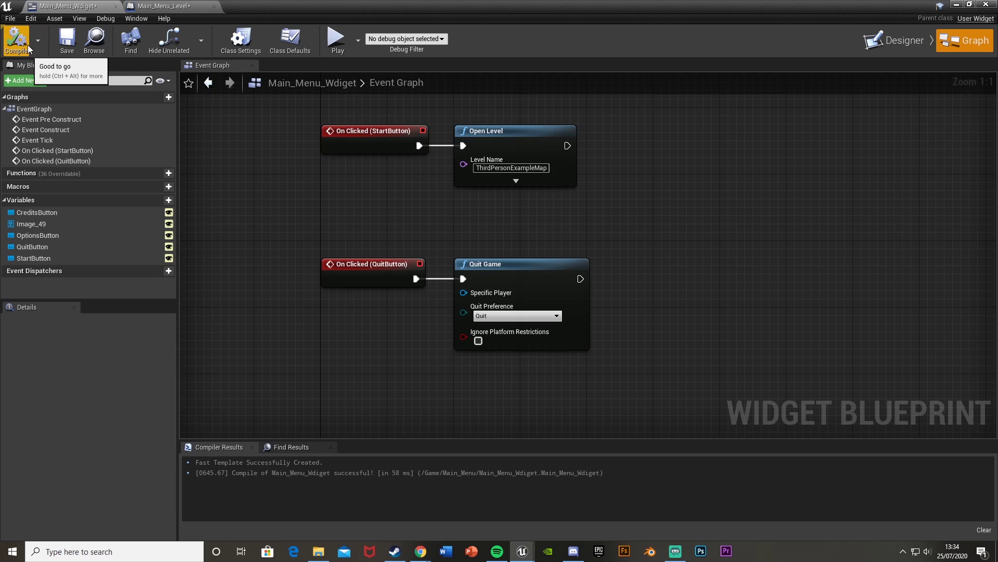
Step: Add an On Clicked event for Credits Button, then bring the level editor forward
left_click(900, 39)
scroll(532, 250, "up", 2)
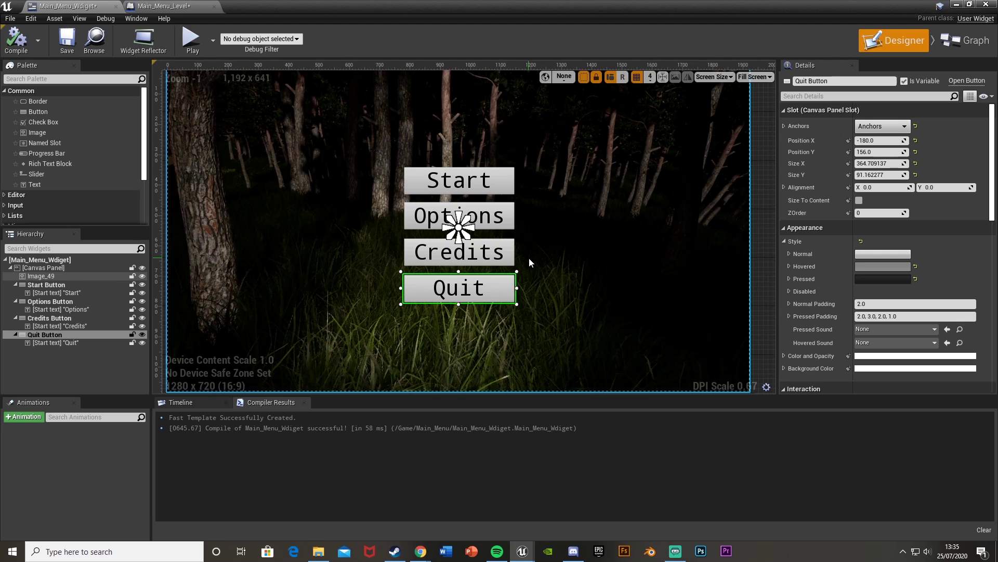
left_click(455, 256)
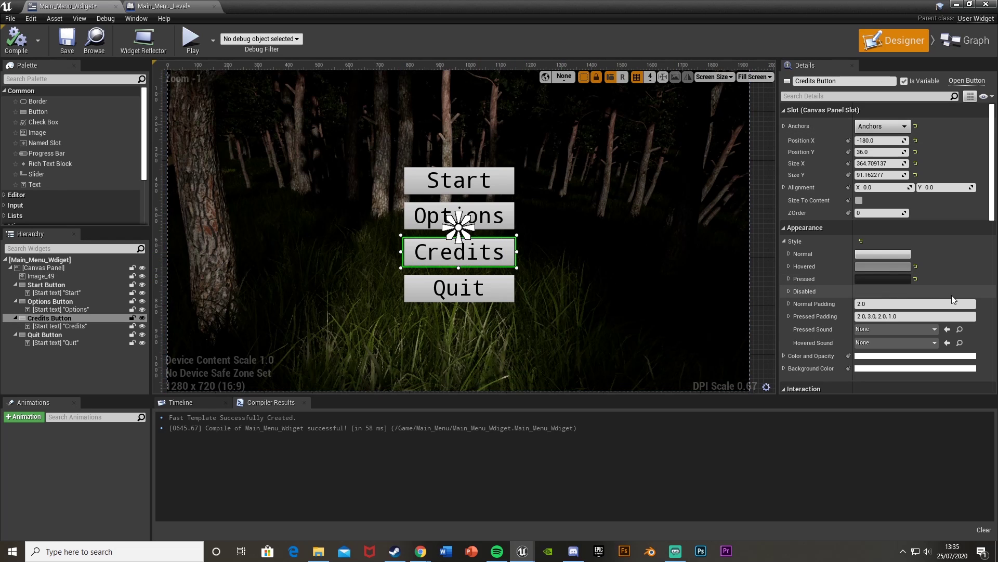
scroll(876, 298, "down", 5)
scroll(876, 298, "down", 6)
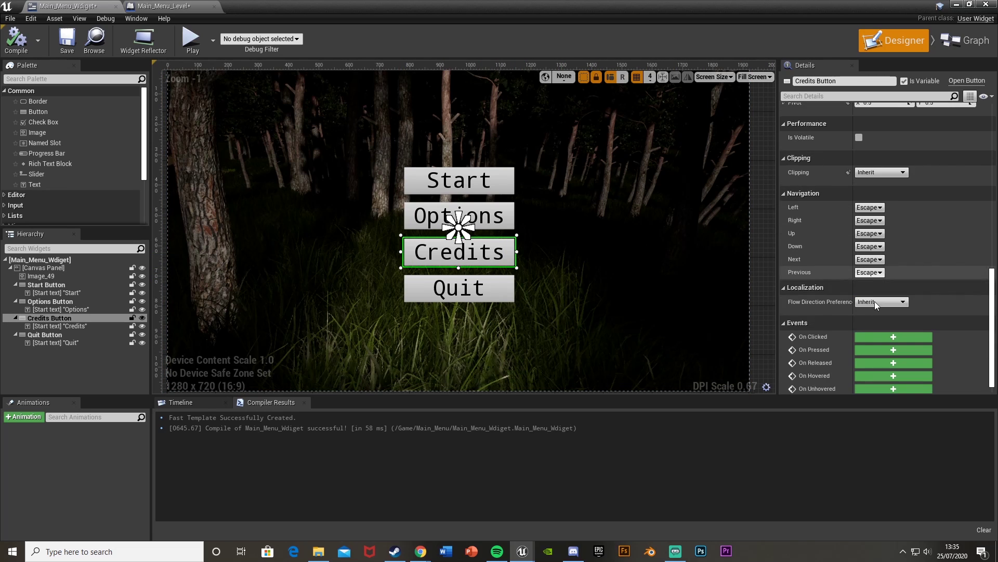
left_click(875, 331)
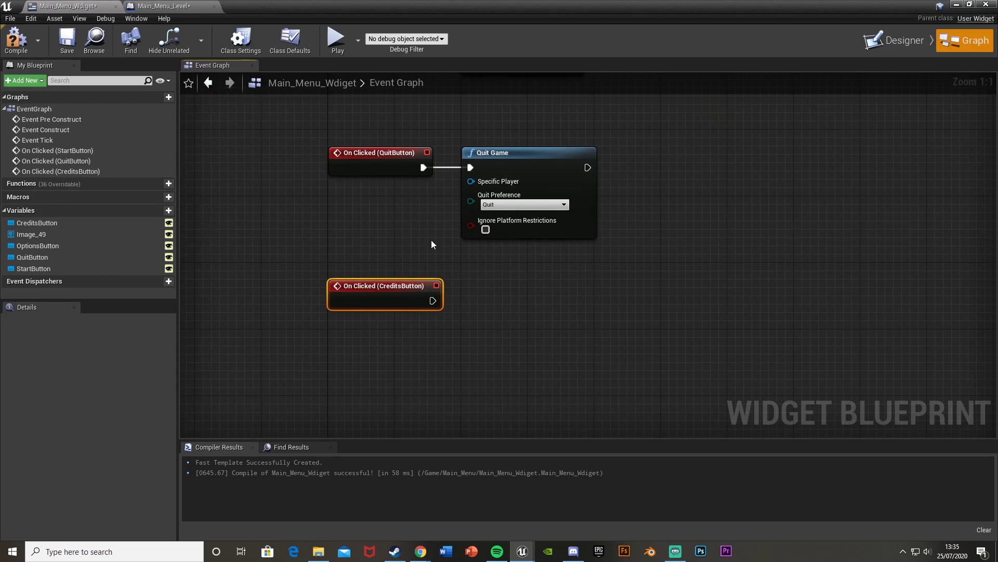
left_click(957, 4)
Step: In the Main_Menu folder, add a Widget Blueprint named Credits_Widget and open it
double_click(86, 427)
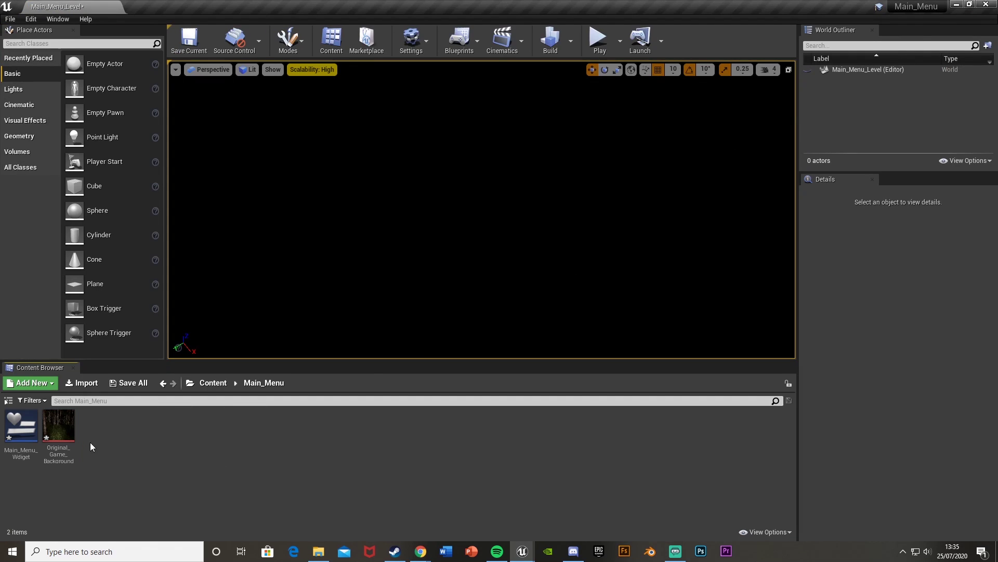
right_click(123, 461)
mouse_move(156, 454)
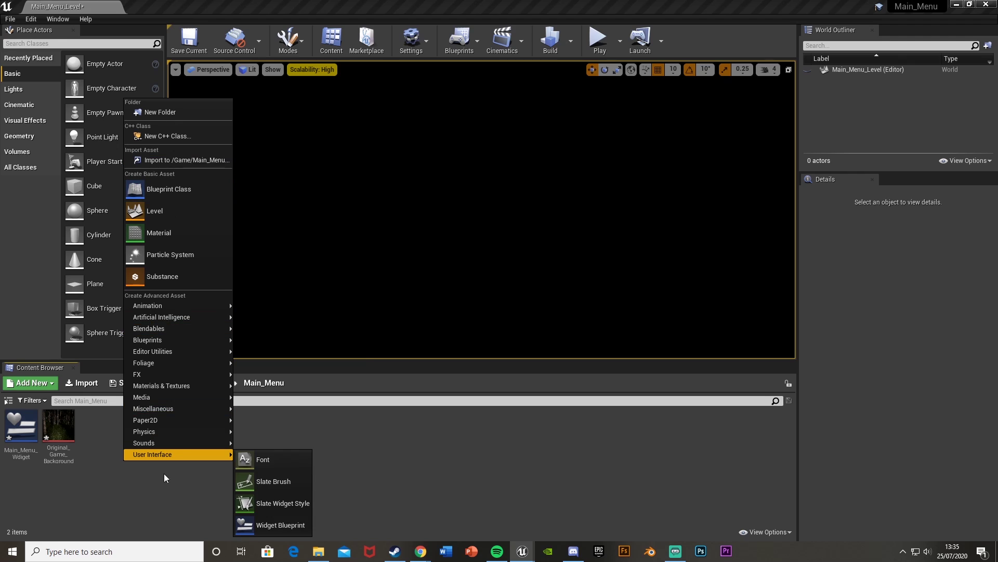
left_click(280, 523)
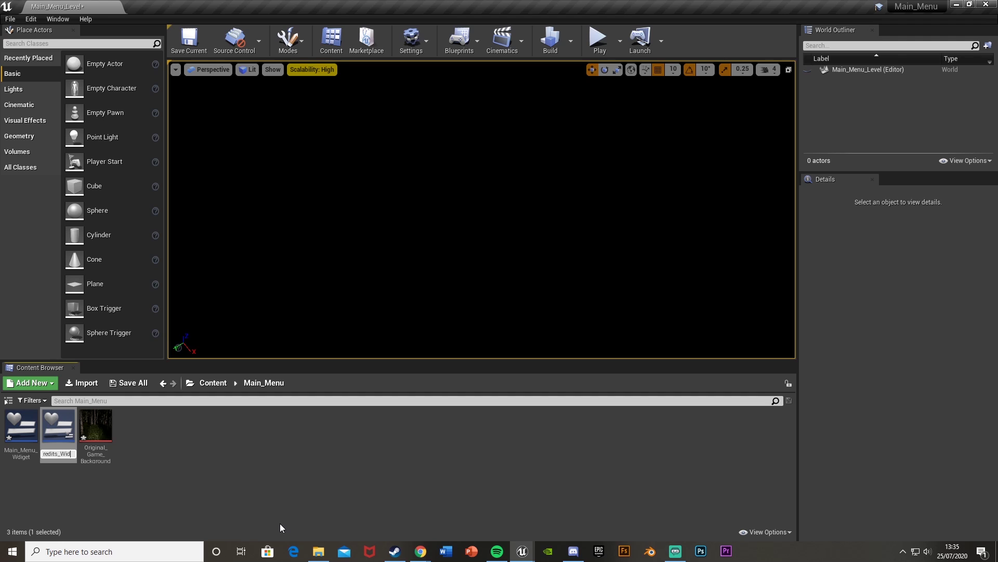
key("Return")
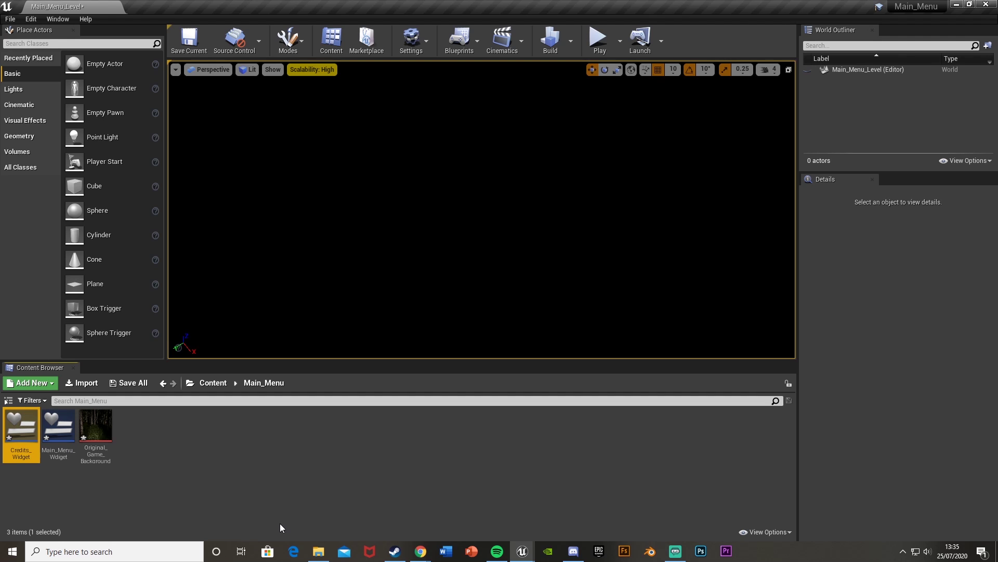
key("Return")
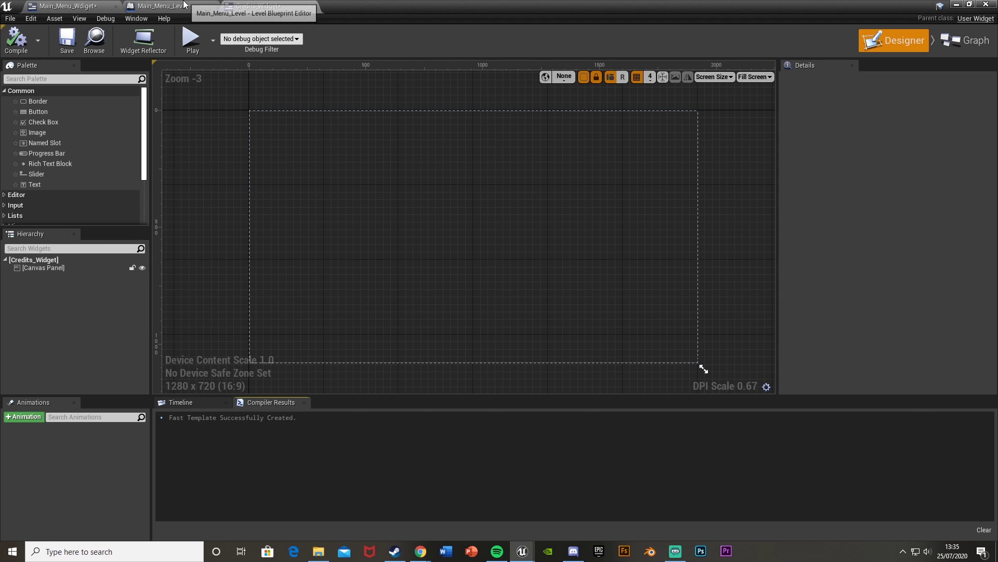
Step: Back in Credits_Widget, drop an Image widget onto the canvas
left_click(159, 5)
left_click(119, 4)
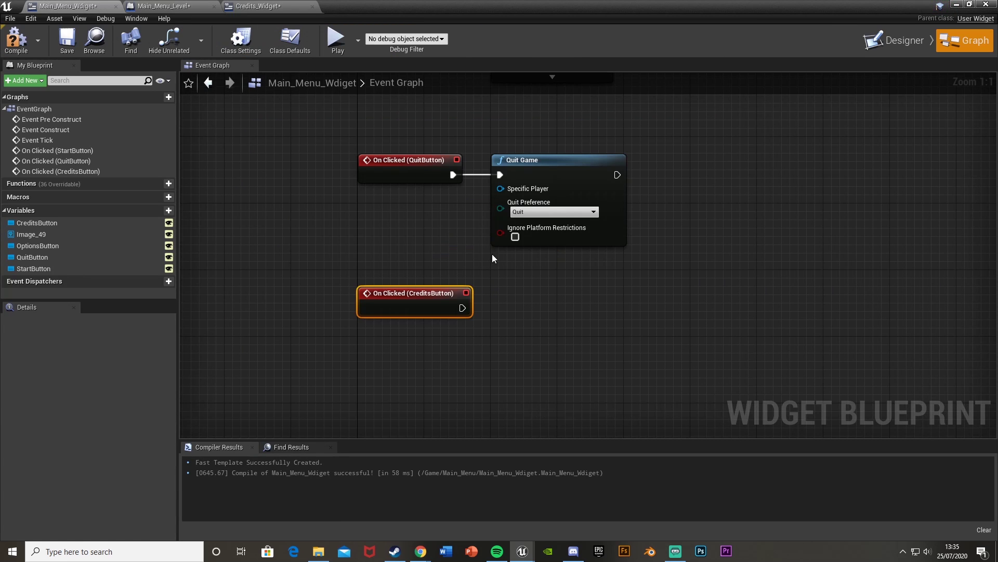
left_click(896, 41)
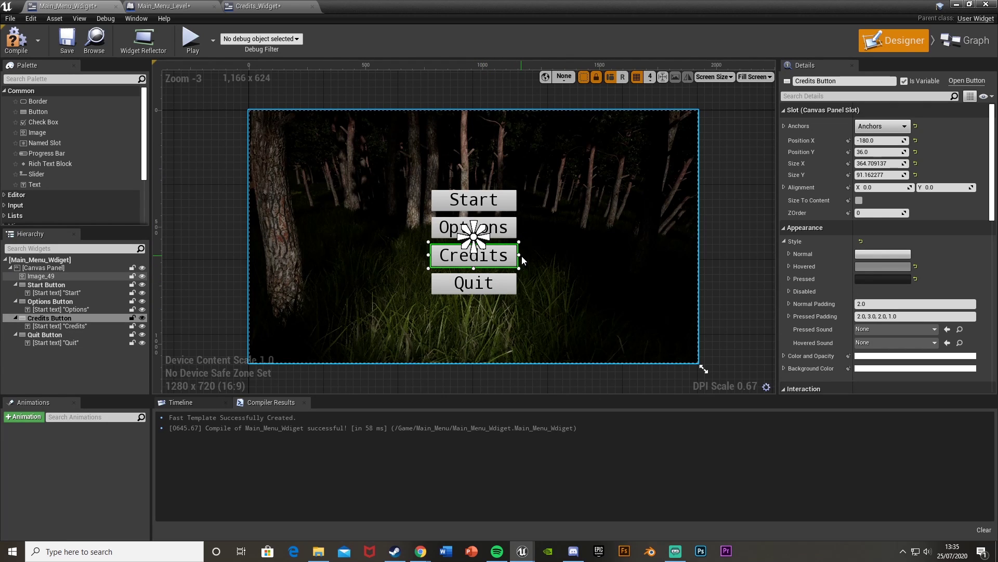
left_click(255, 7)
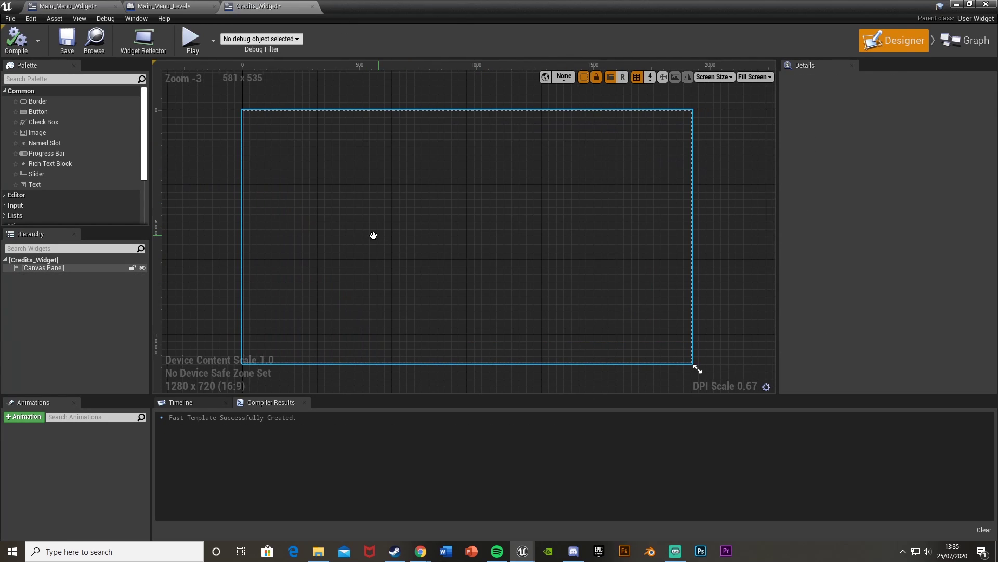
scroll(467, 278, "up", 1)
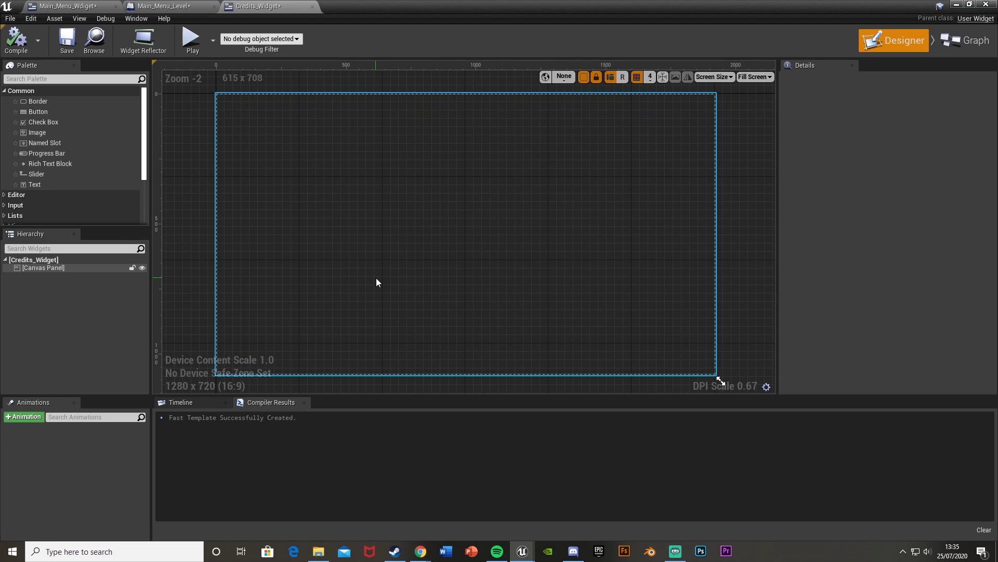
left_click(187, 173)
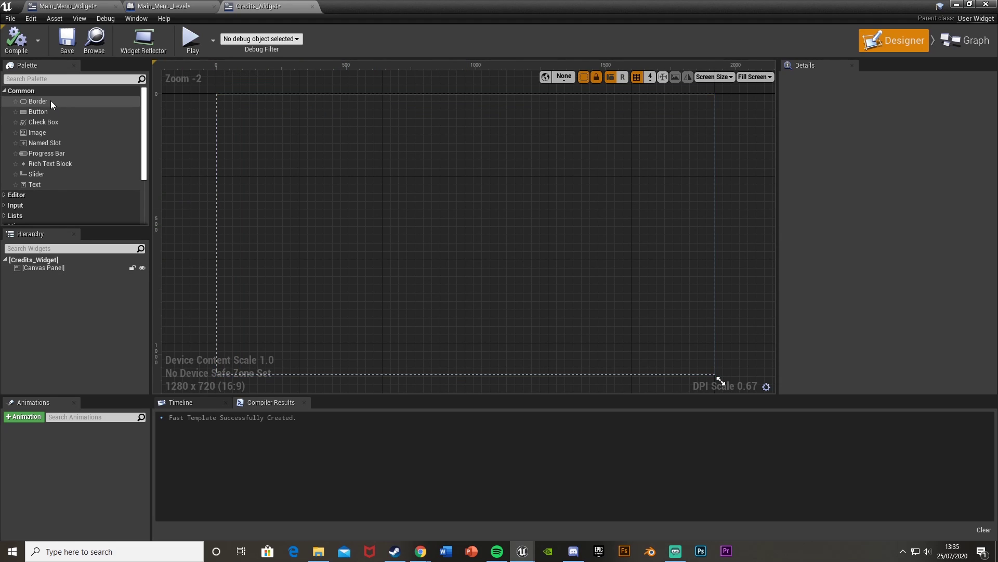
left_click_drag(39, 133, 357, 170)
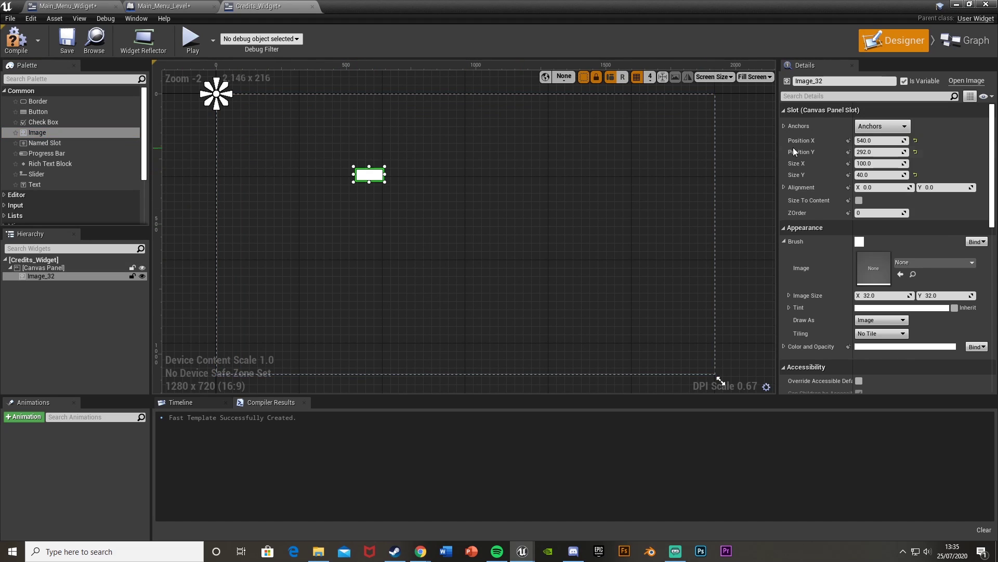
Step: Set the image's position to 0,0 and size to 1920x1080
left_click(886, 142)
type("0")
key("Tab")
type("0")
key("Tab")
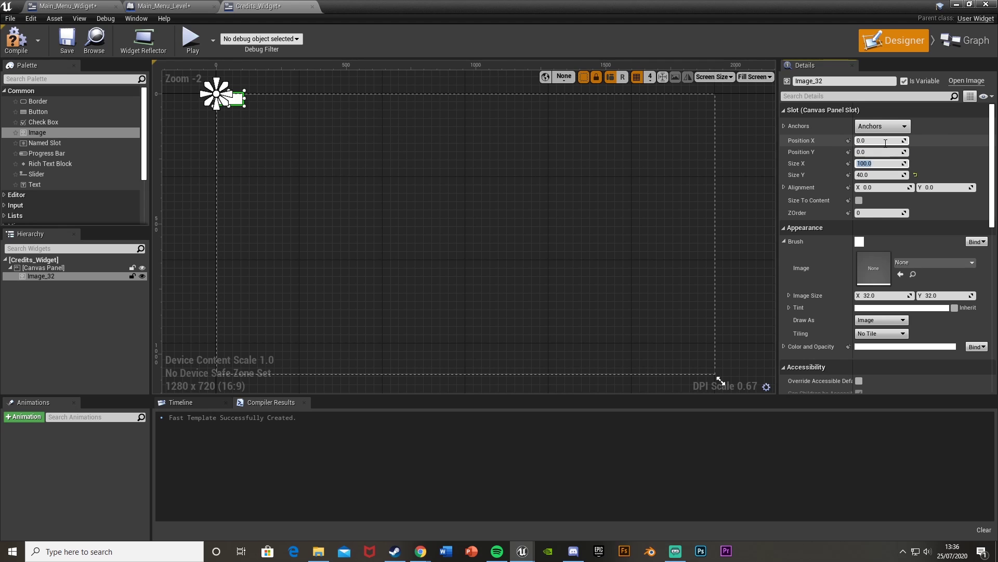
type("1920")
key("Tab")
type("1080")
key("Return")
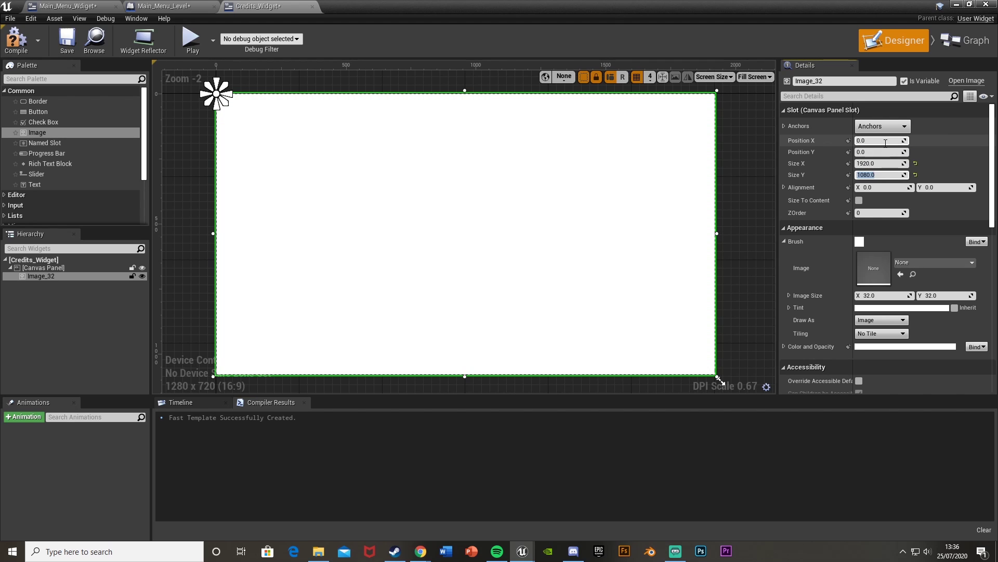
Step: Give the image full-stretch anchors and the Original_Game_Background texture, then add a Text Block
left_click(883, 126)
left_click(978, 231)
left_click(924, 263)
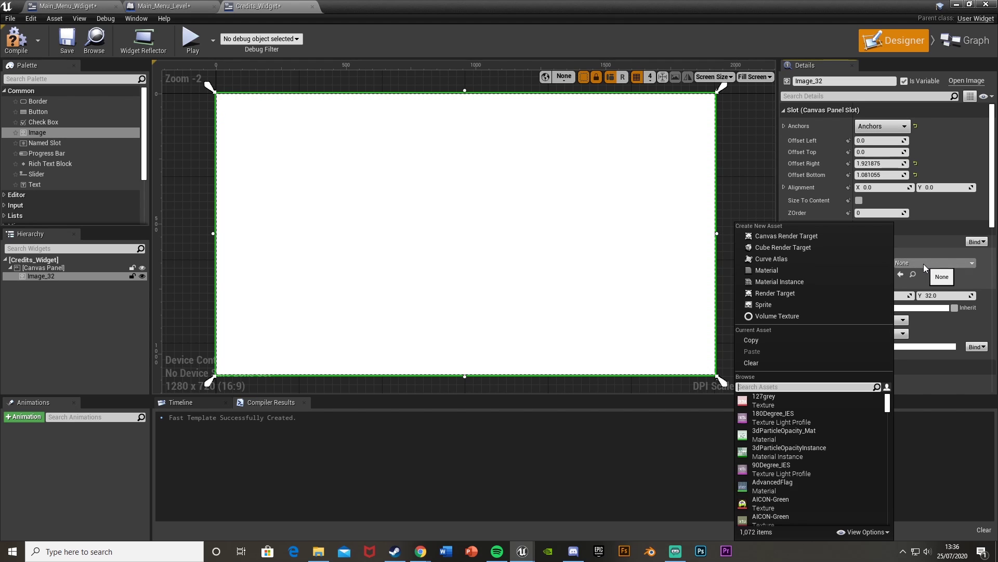
type("or")
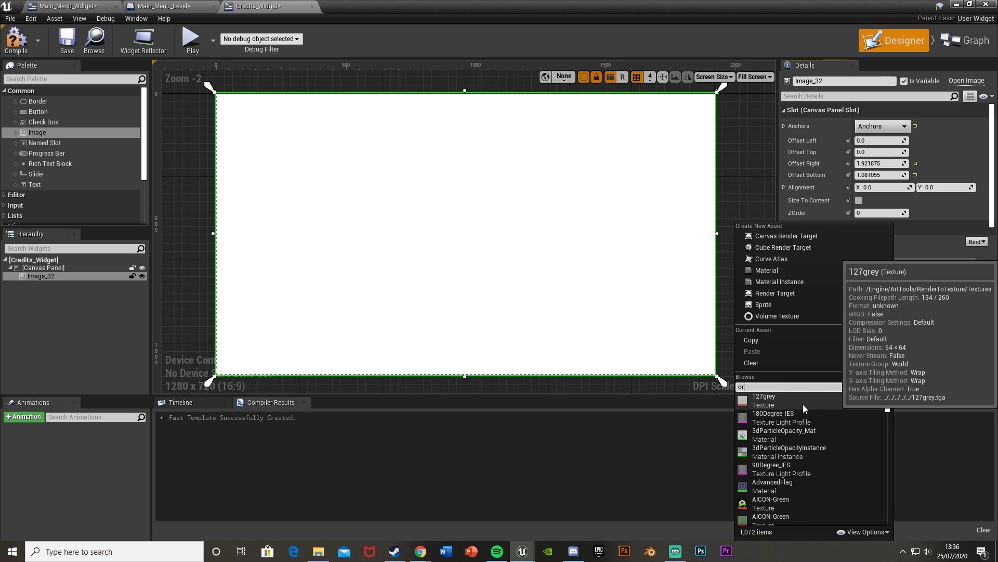
type("igi")
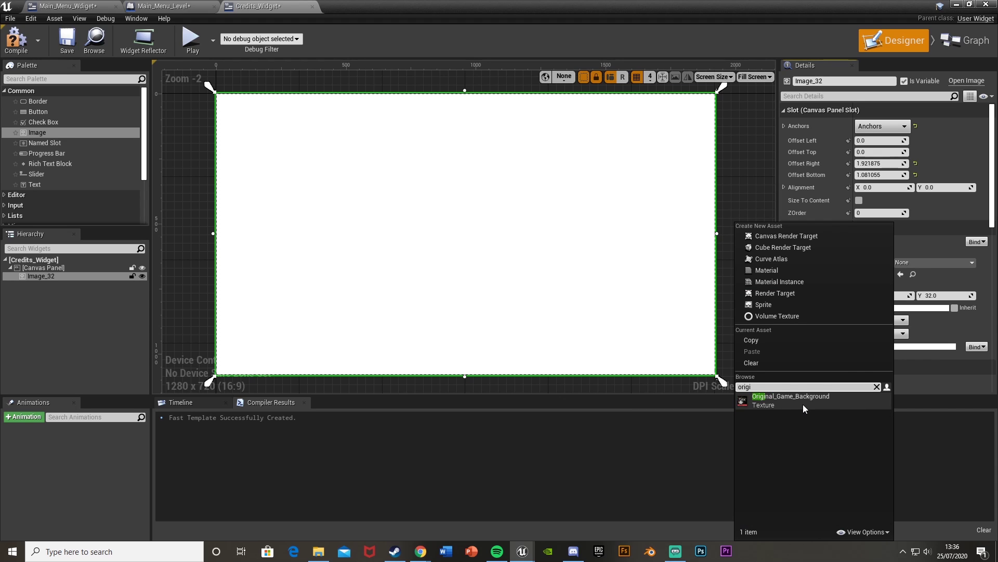
left_click(803, 404)
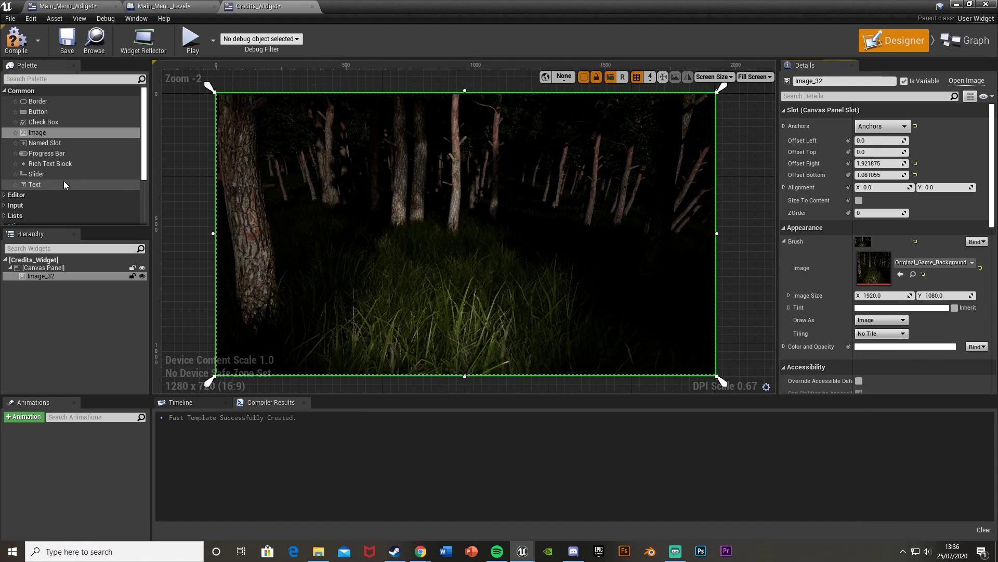
left_click_drag(63, 180, 448, 167)
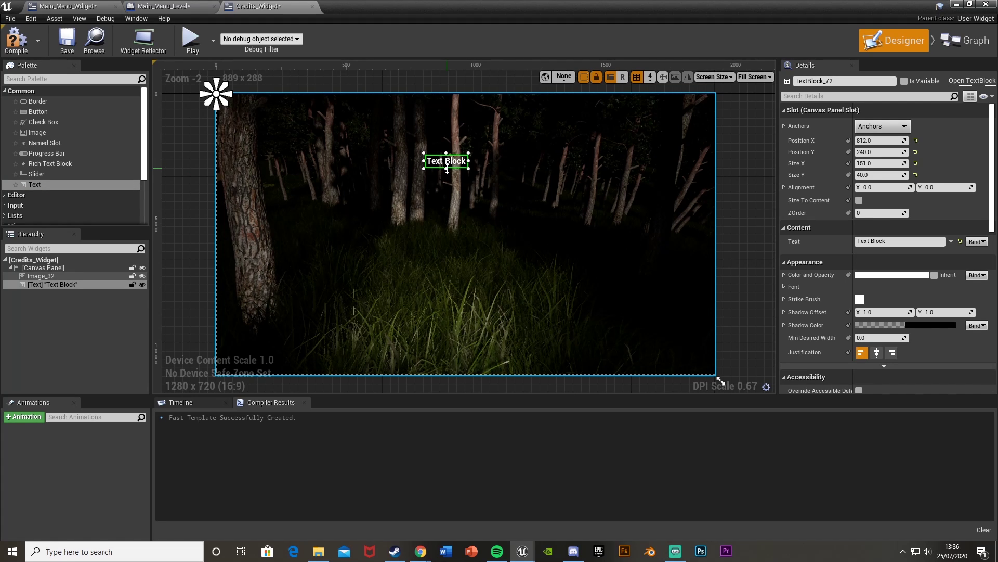
Step: Rename the text block Credits and enter the two-line author credit text, enlarging its box
left_click(854, 81)
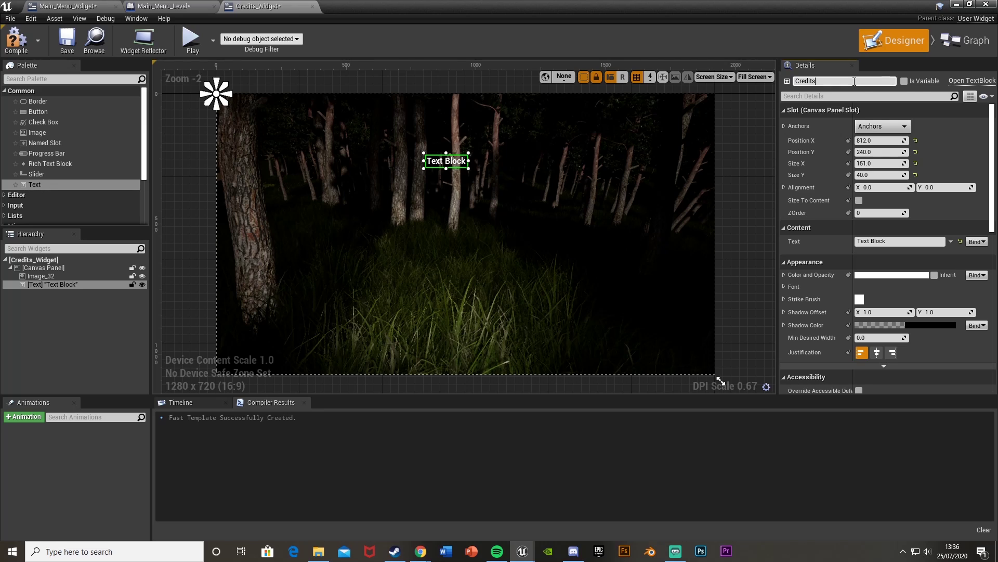
left_click(892, 242)
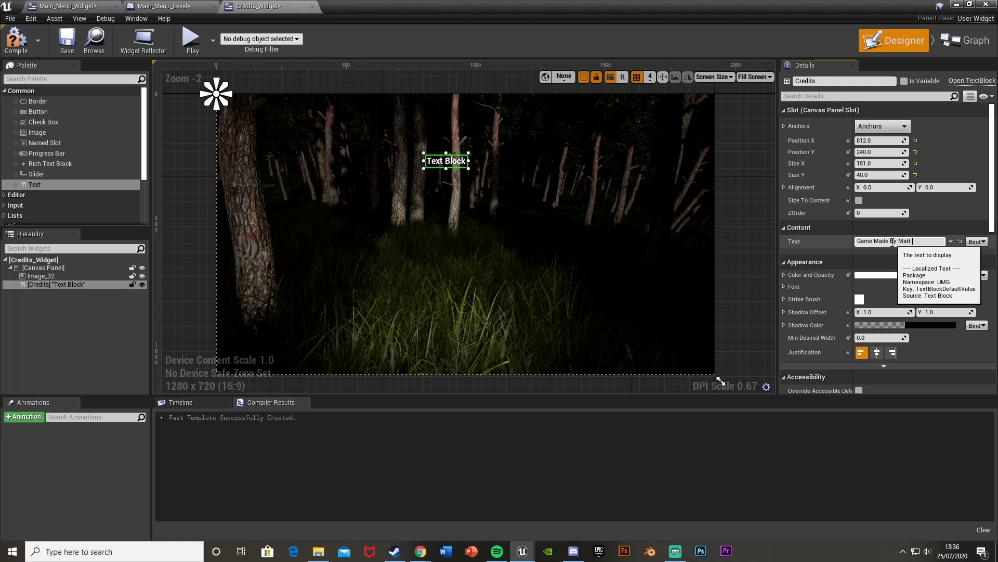
type("Game Made By Matt Aspland")
key("Return")
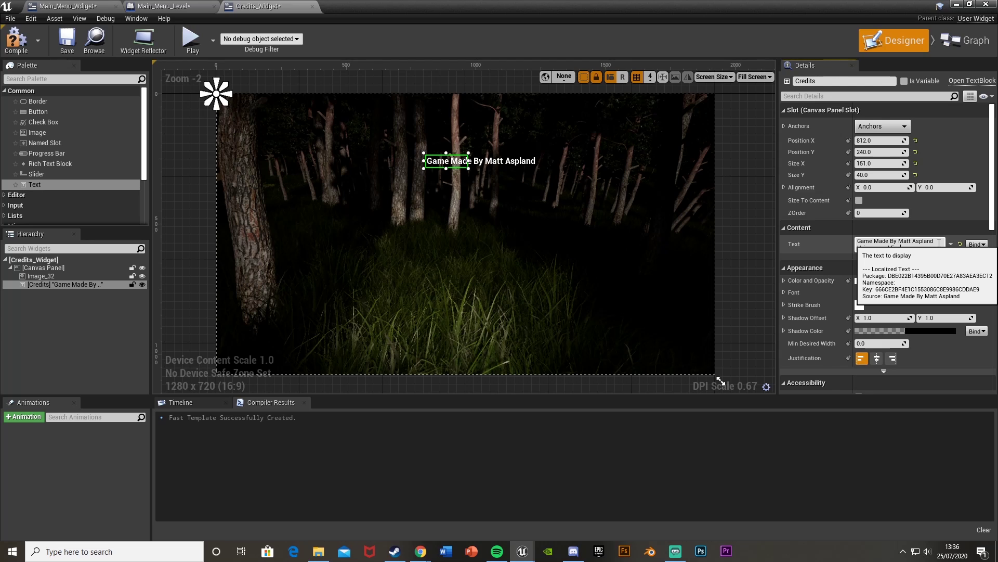
key("Return")
left_click(469, 176)
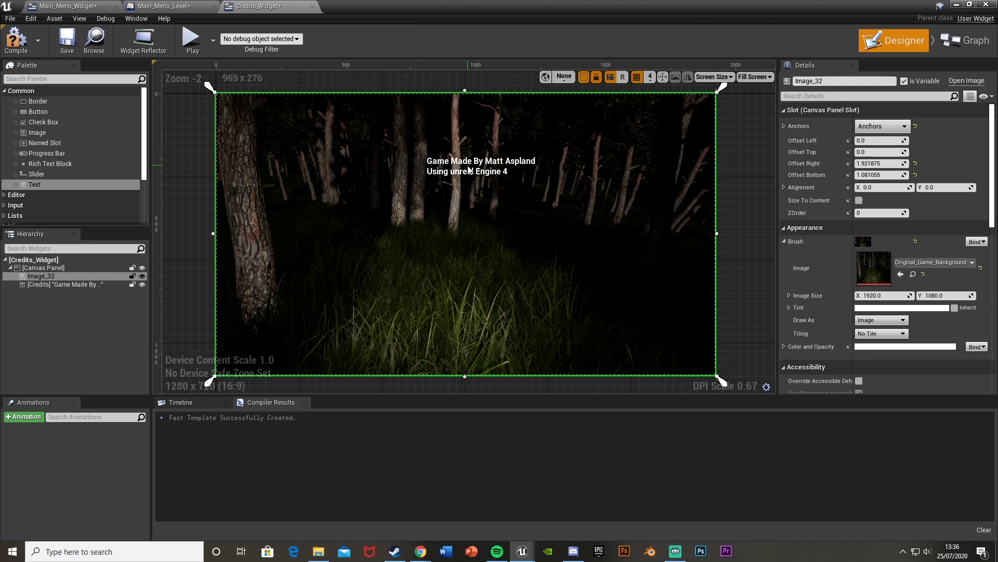
left_click(469, 167)
left_click_drag(469, 167, 540, 180)
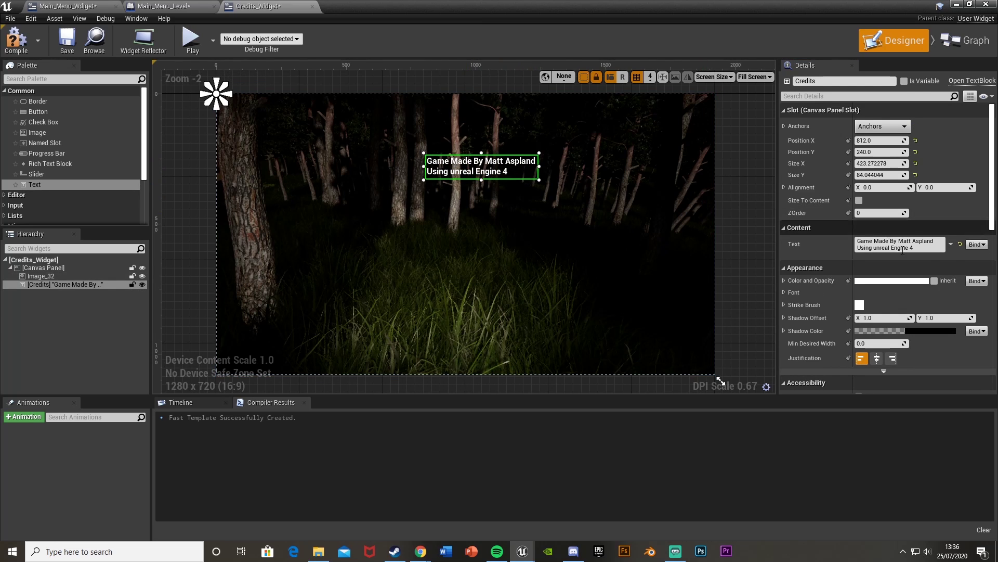
Step: Centre-align the credits text and set the box to Size To Content
scroll(884, 317, "down", 1)
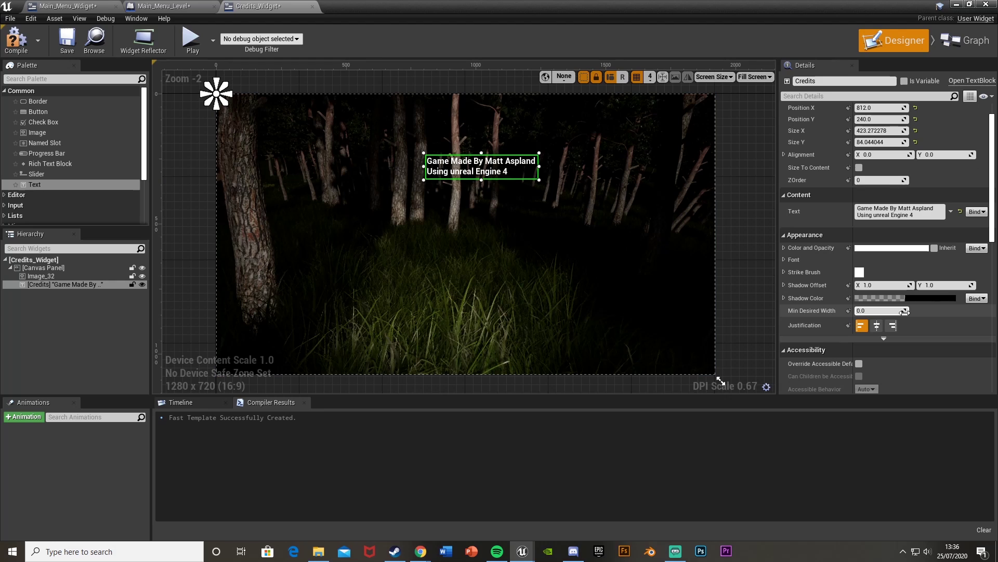
left_click(877, 325)
left_click_drag(482, 172, 456, 193)
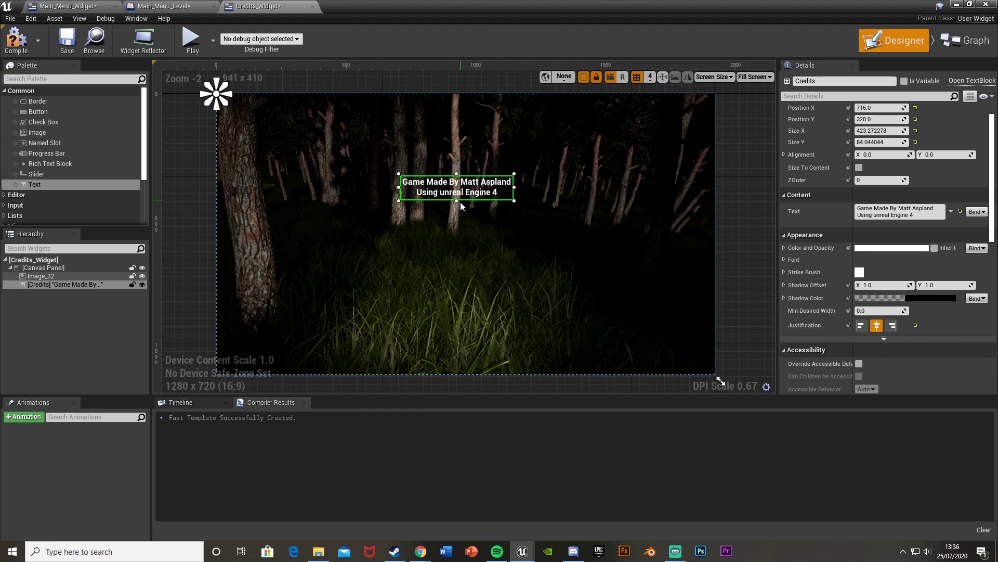
left_click(859, 168)
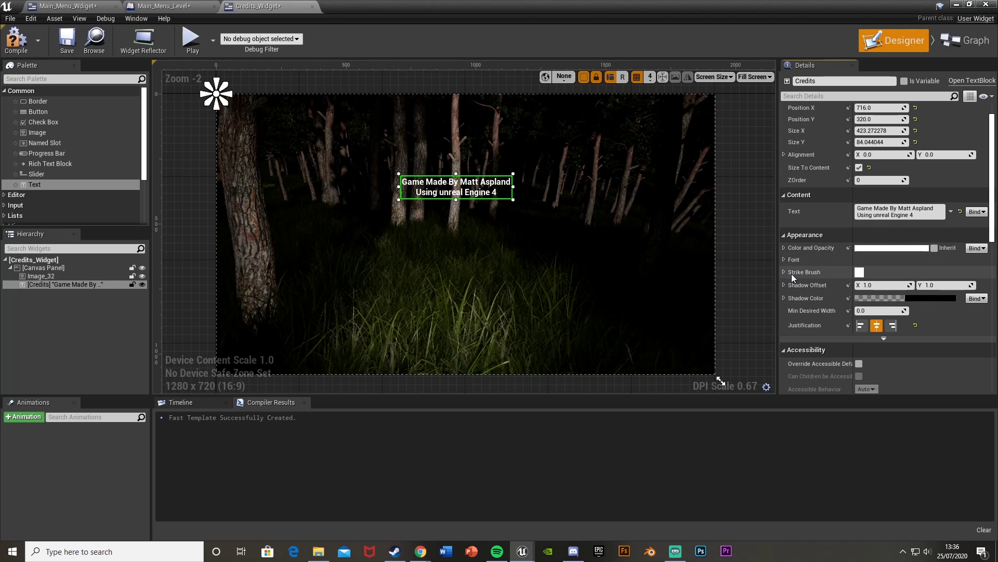
scroll(824, 291, "down", 1)
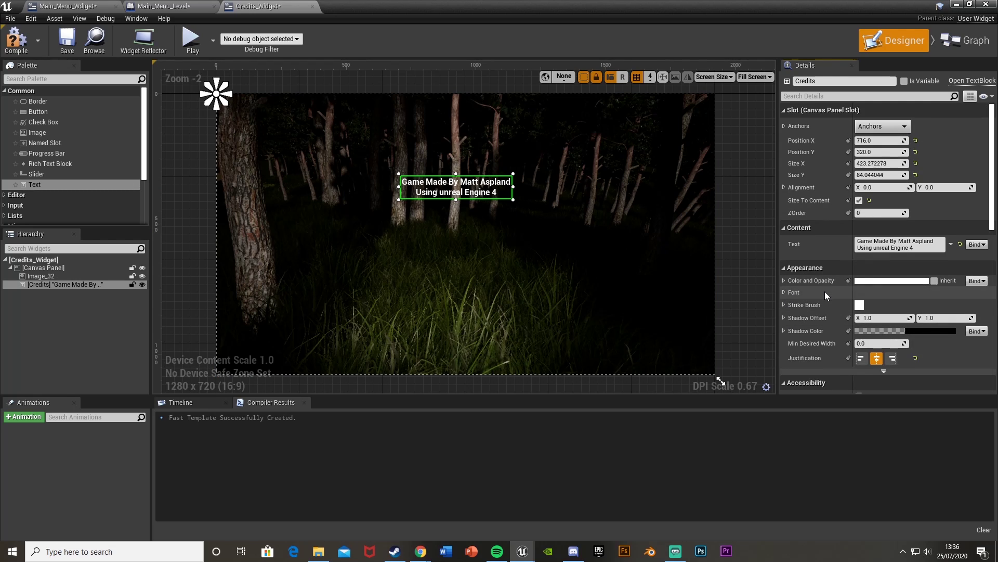
scroll(824, 291, "up", 3)
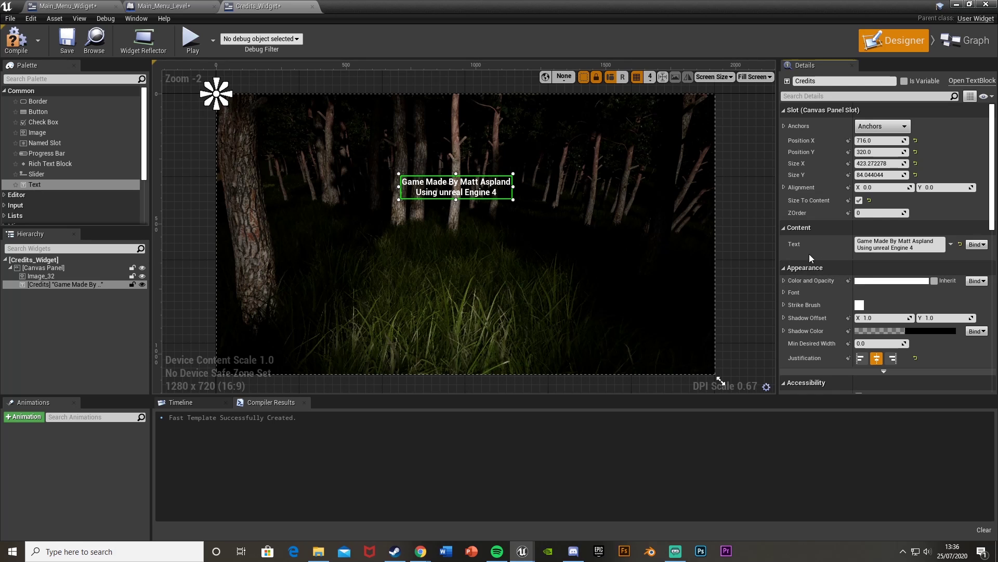
Step: Raise the font size to 62, anchor the text to screen centre, and compile Credits_Widget
left_click(784, 292)
scroll(785, 293, "down", 1)
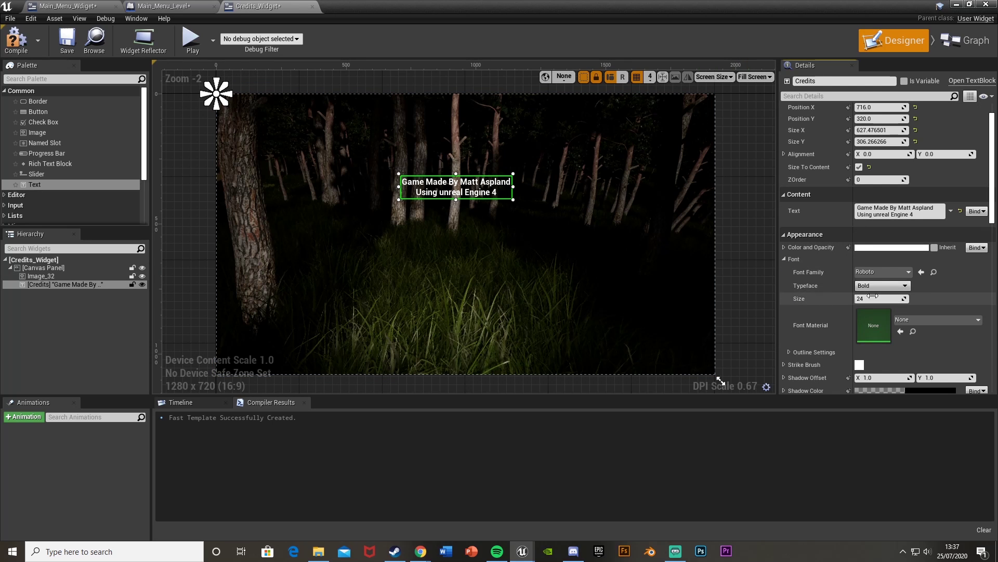
mouse_move(876, 300)
left_mouse_down()
mouse_move(916, 301)
mouse_move(884, 301)
left_mouse_up()
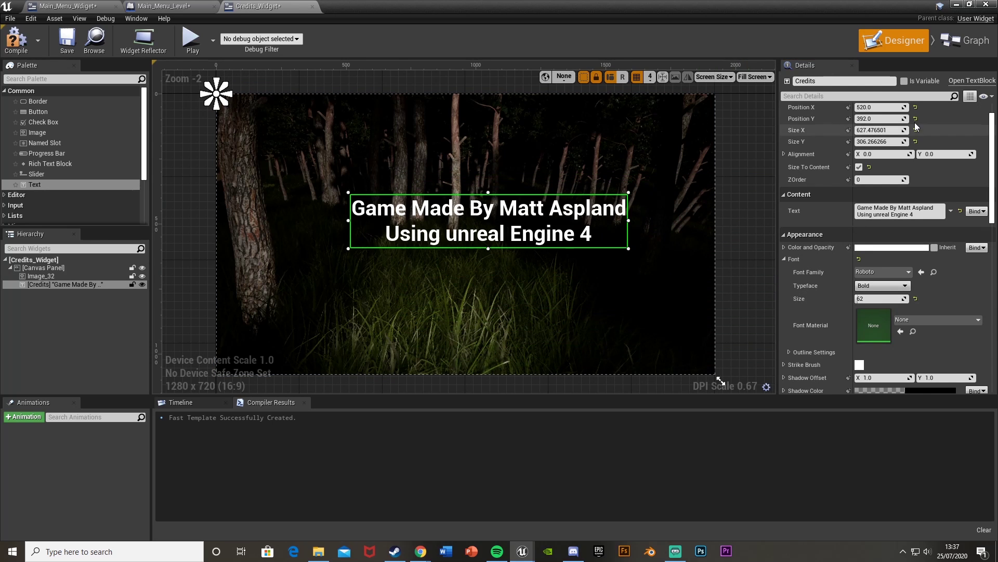
scroll(874, 136, "up", 1)
left_click(873, 131)
left_click(911, 199)
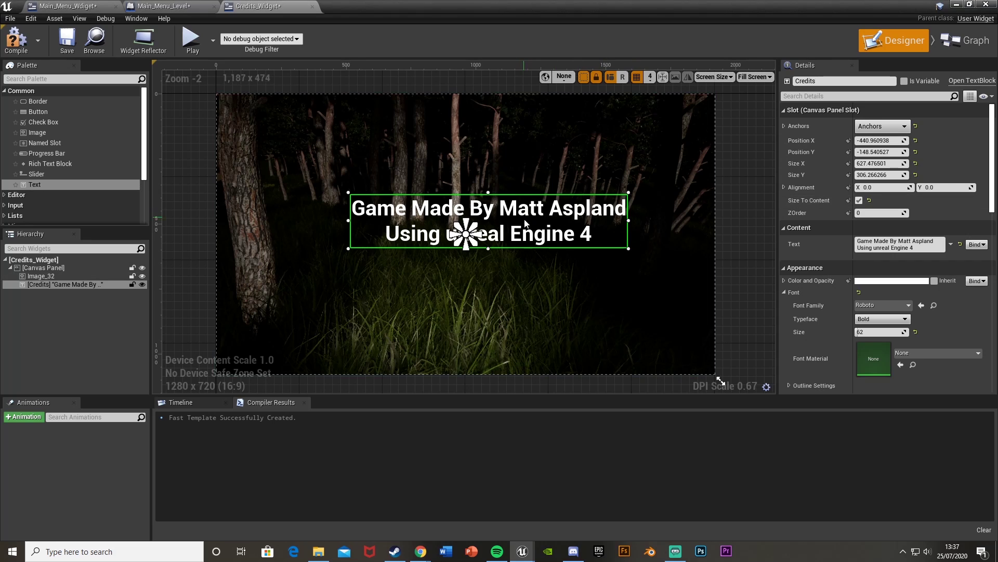
left_click_drag(468, 224, 443, 238)
left_click(738, 226)
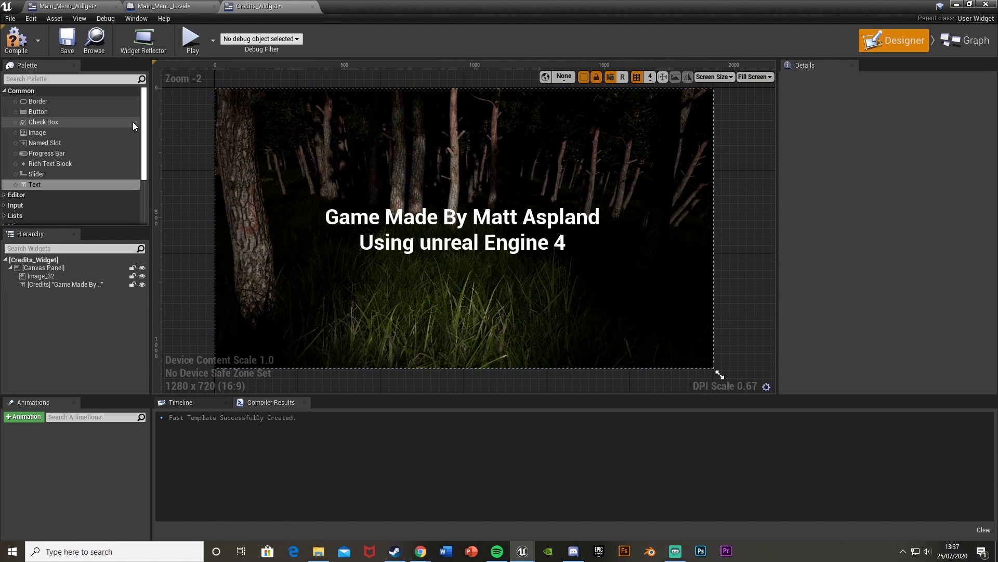
left_click(17, 41)
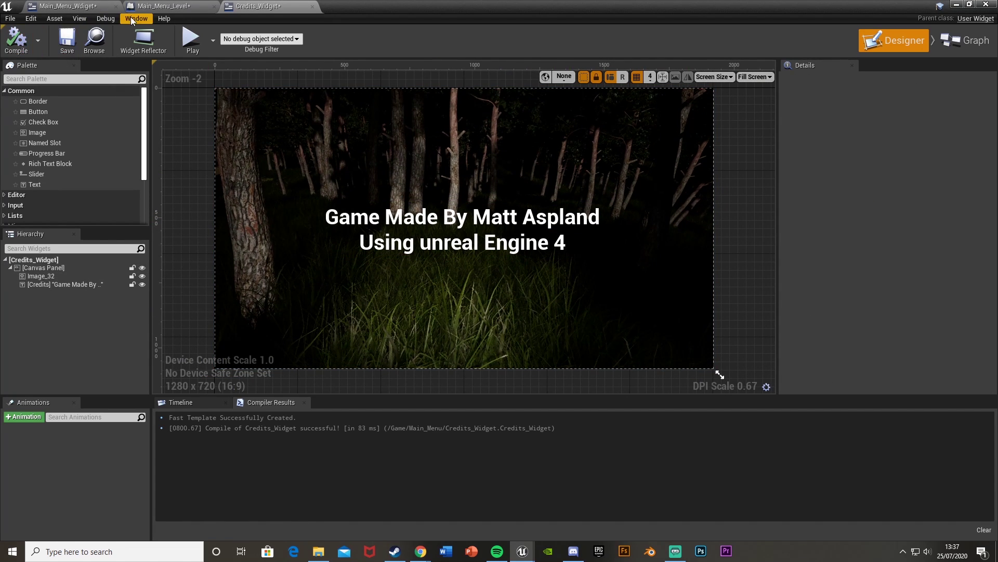
Step: In Main_Menu_Wdiget's event graph, add Remove from Parent after the CreditsButton On Clicked event
left_click(68, 6)
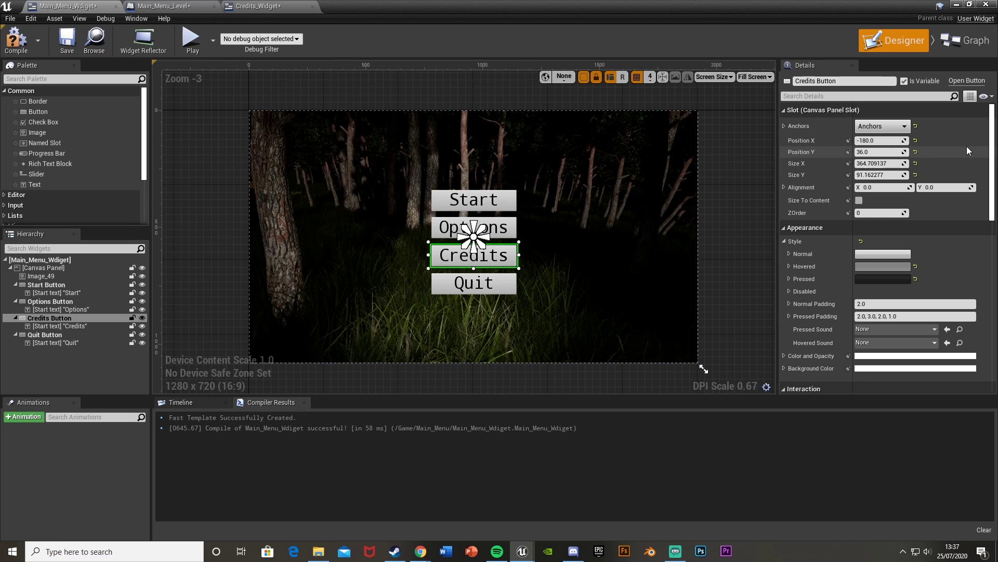
left_click(947, 48)
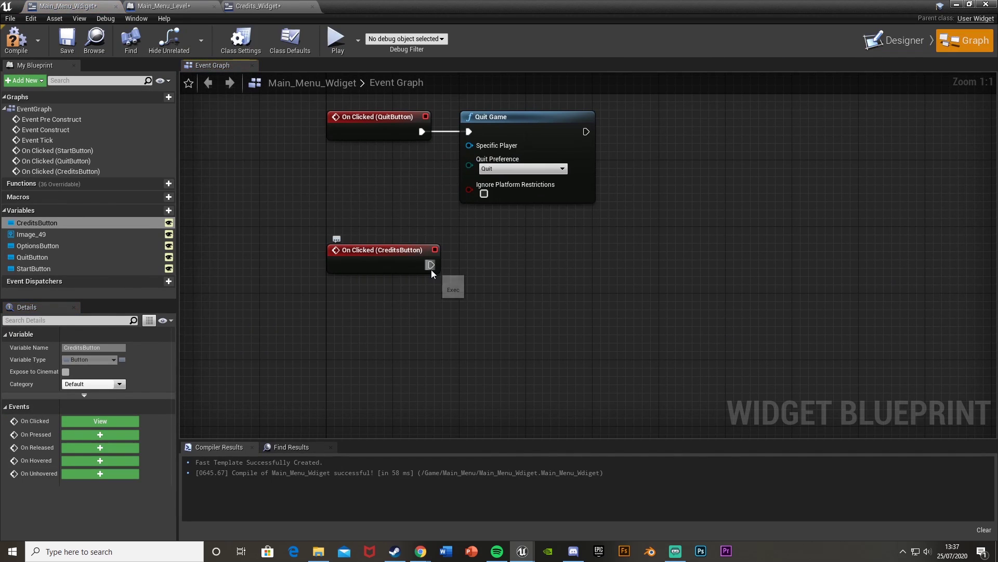
left_click_drag(431, 266, 513, 270)
type("remove from")
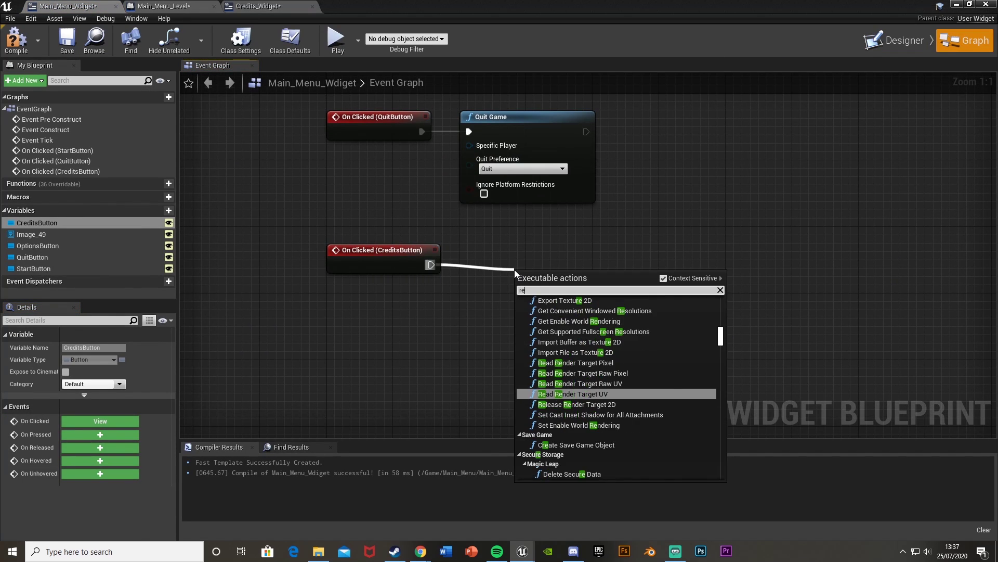
key("Return")
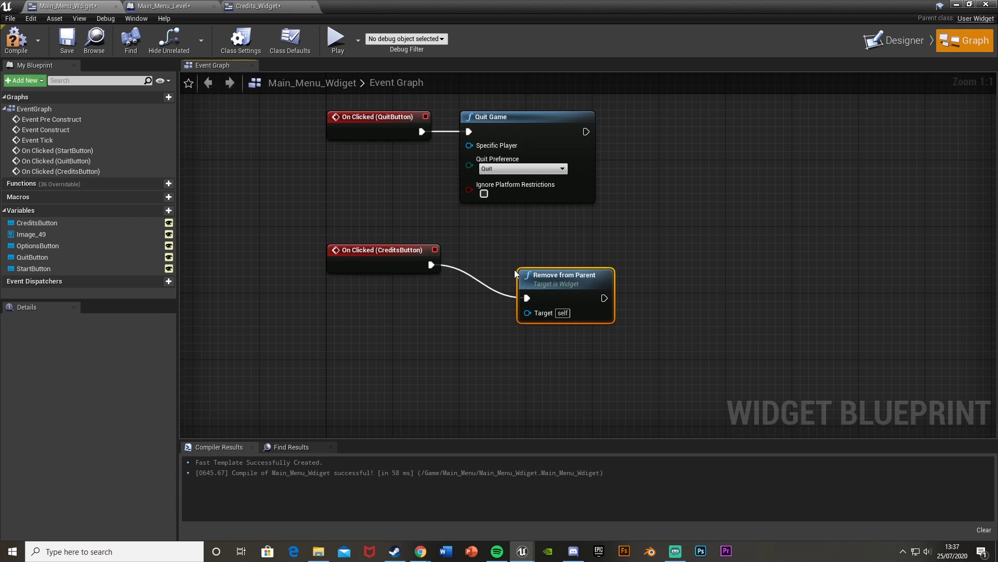
left_click_drag(566, 284, 510, 251)
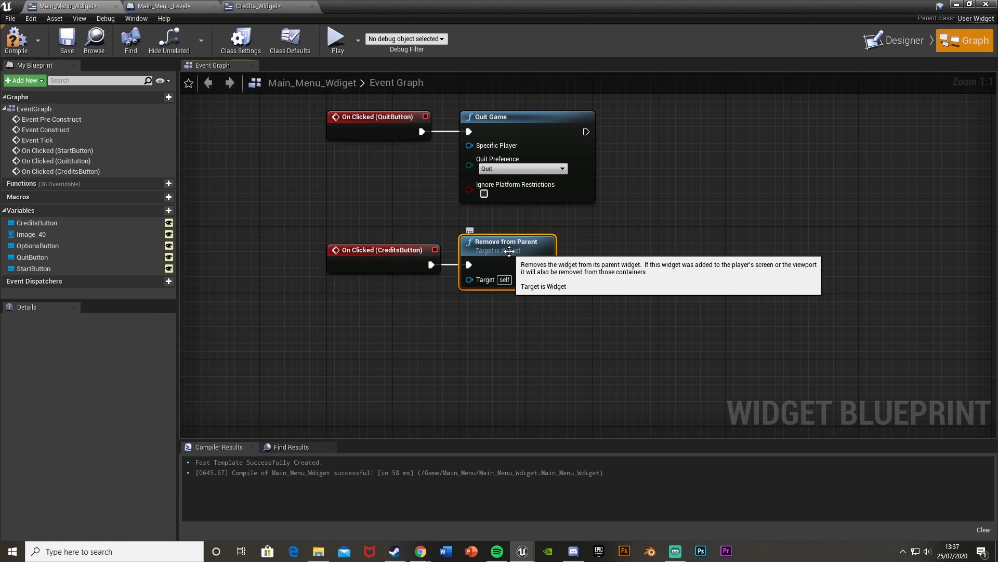
right_click_drag(509, 251, 409, 250)
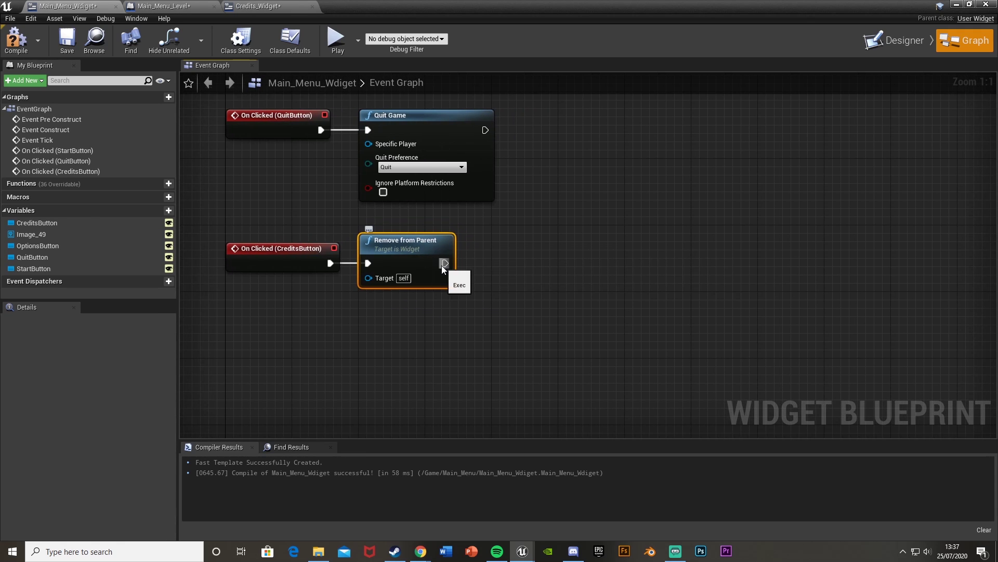
Step: Chain a Create Widget node with class Credits_Widget after Remove from Parent
left_click_drag(442, 265, 494, 264)
type("create widget")
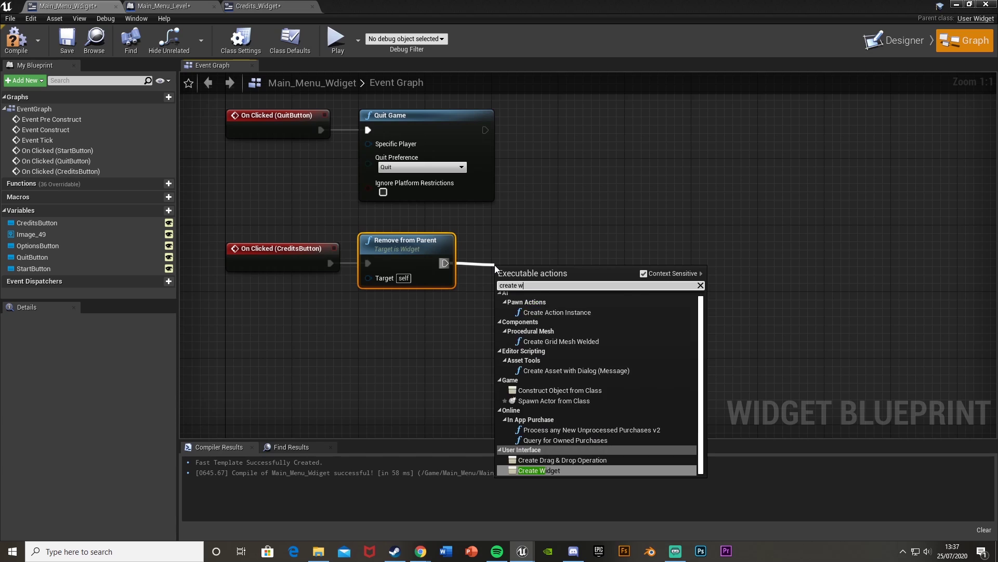
key("Return")
left_click_drag(495, 267, 495, 242)
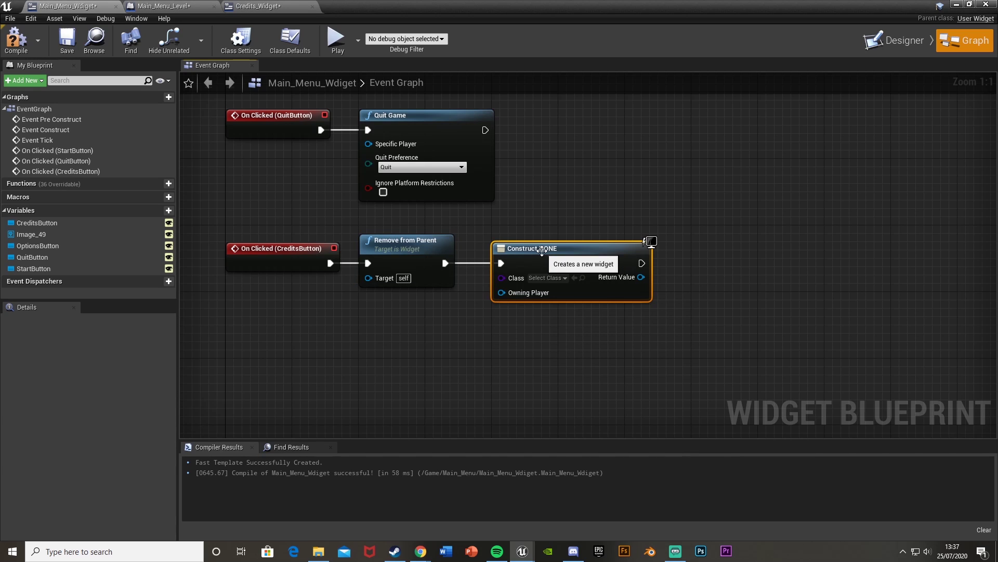
left_click(564, 278)
type("opt")
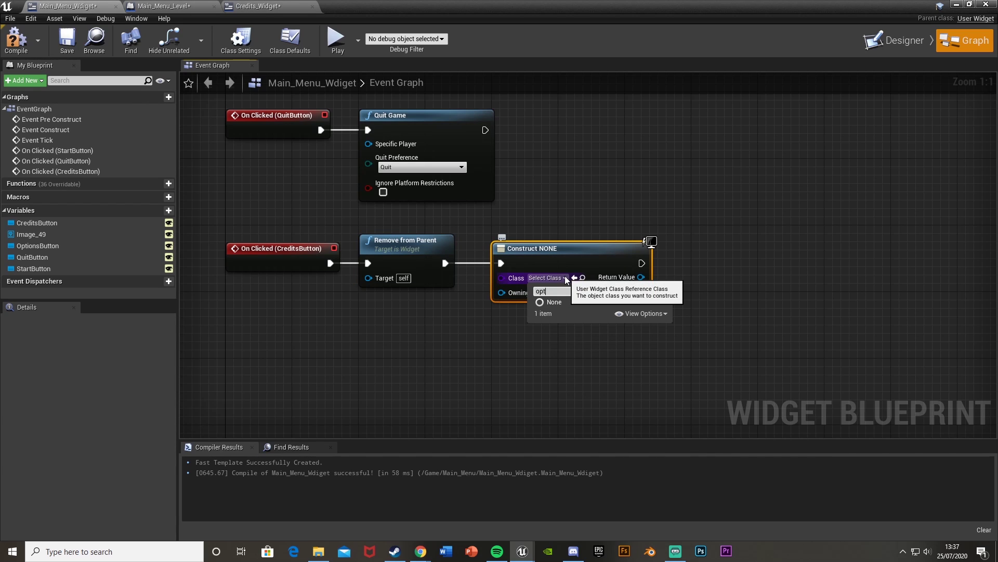
key("BackSpace")
key("BackSpace")
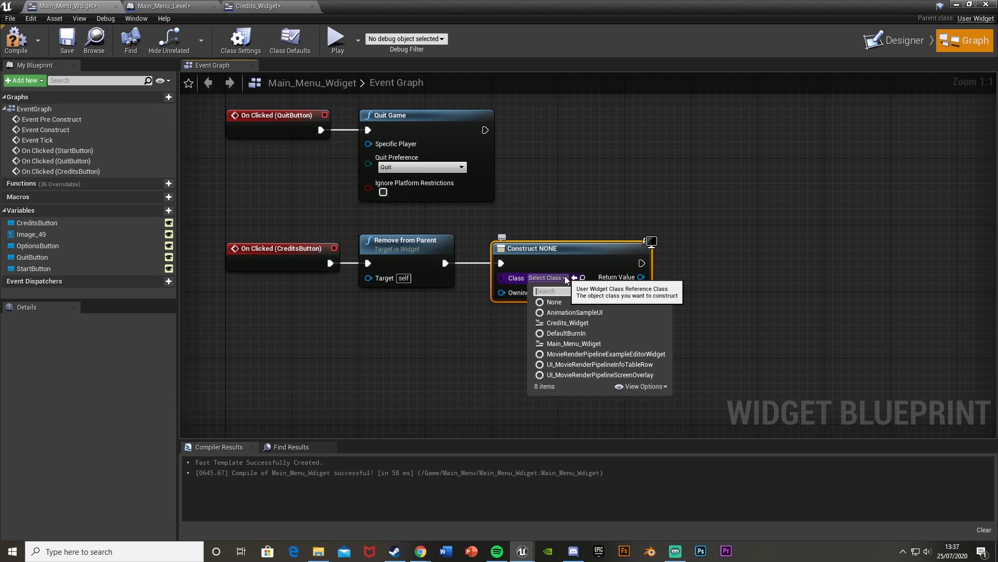
type("credi")
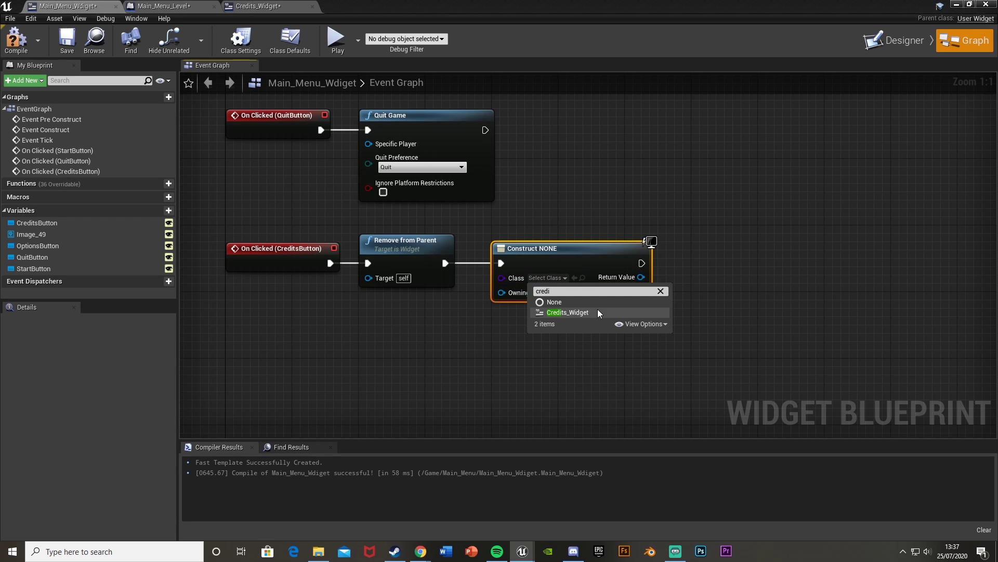
left_click(567, 312)
right_click_drag(567, 312, 444, 325)
Step: Add the created Credits_Widget to the viewport and compile the main menu blueprint
left_click_drag(505, 290, 537, 251)
type("add to viewport")
key("Return")
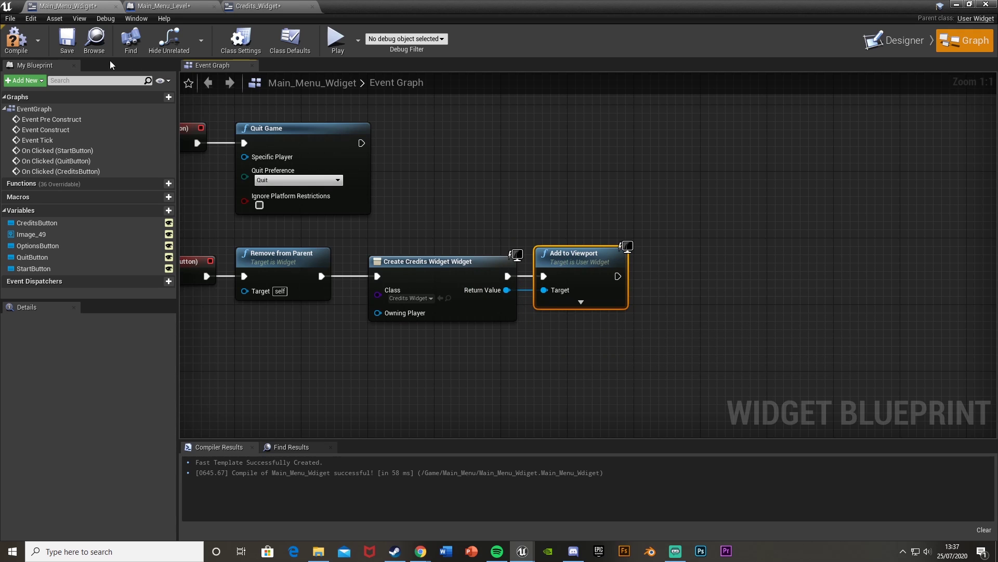
left_click(15, 40)
right_click_drag(300, 239, 379, 252)
Step: In Credits_Widget, add a button near the bottom-left named Back Button
left_click(253, 5)
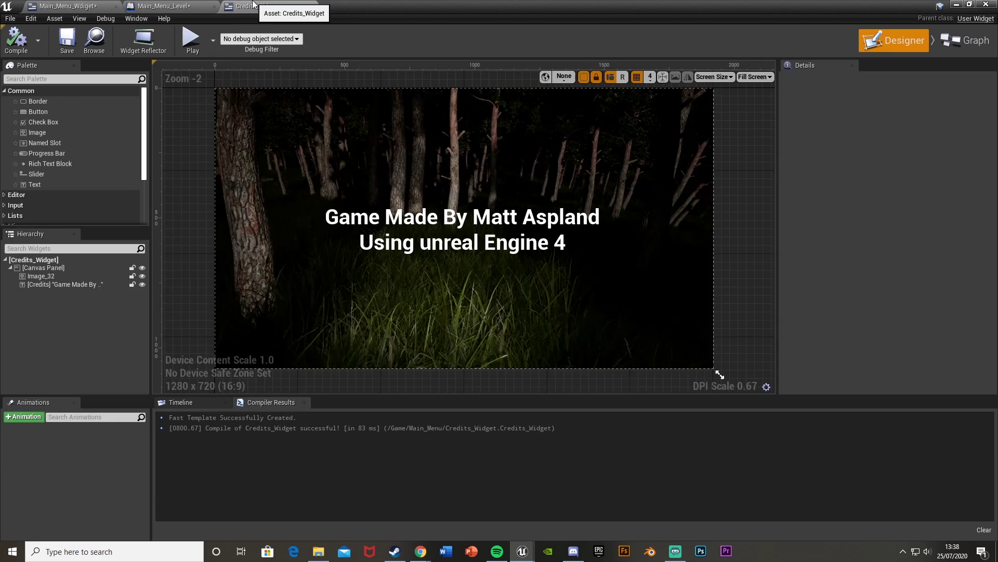
left_click(255, 363)
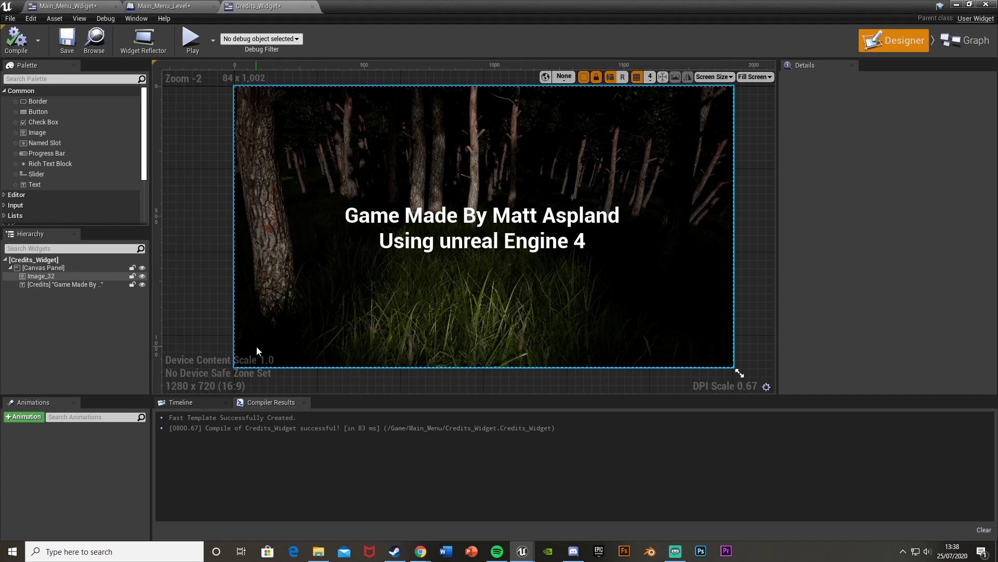
left_click(183, 238)
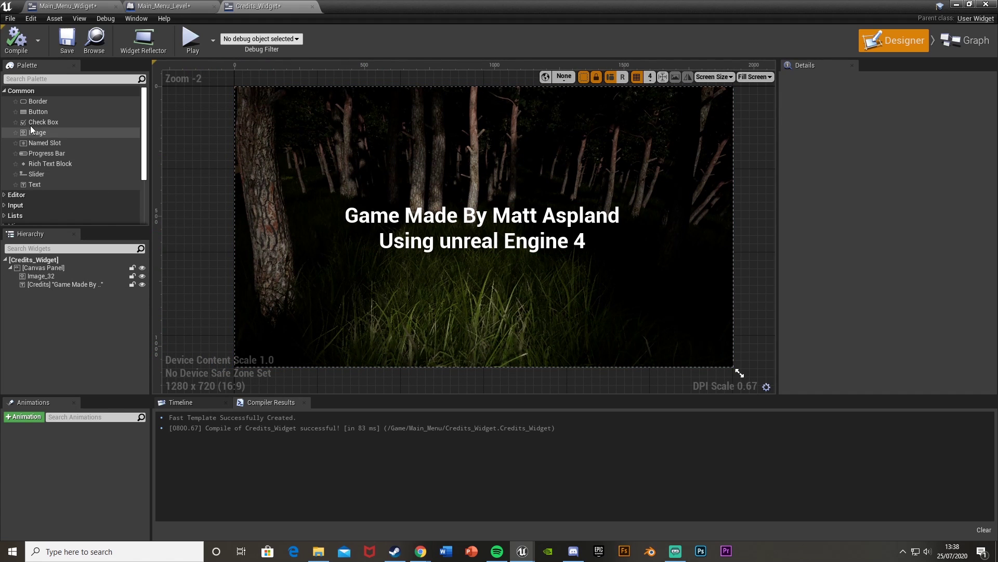
left_click_drag(63, 112, 244, 346)
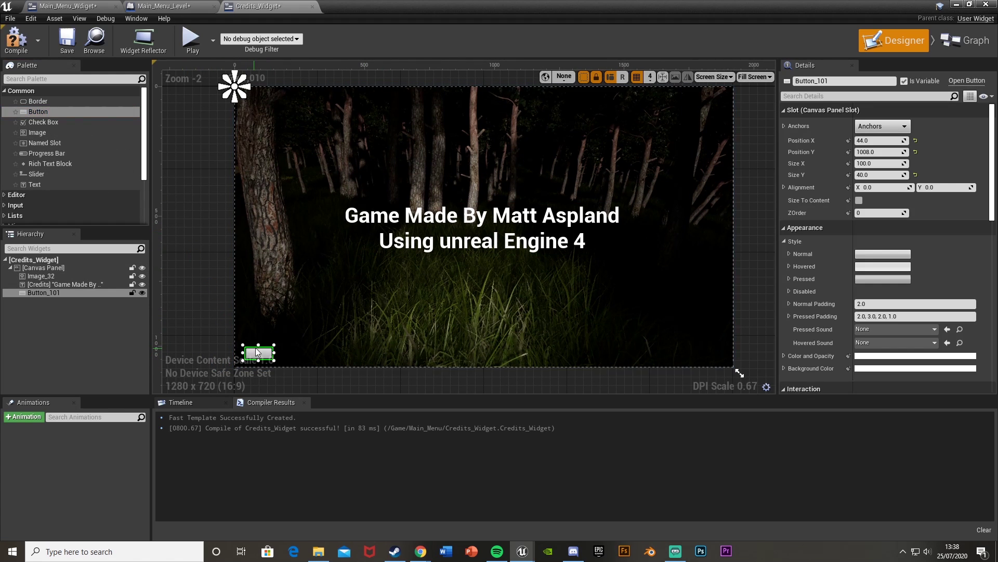
key("Return")
Step: Put a Back Text label reading 'Back' in the button, in black DroidSansMono
left_click_drag(35, 184, 259, 352)
left_click(843, 80)
type("Back")
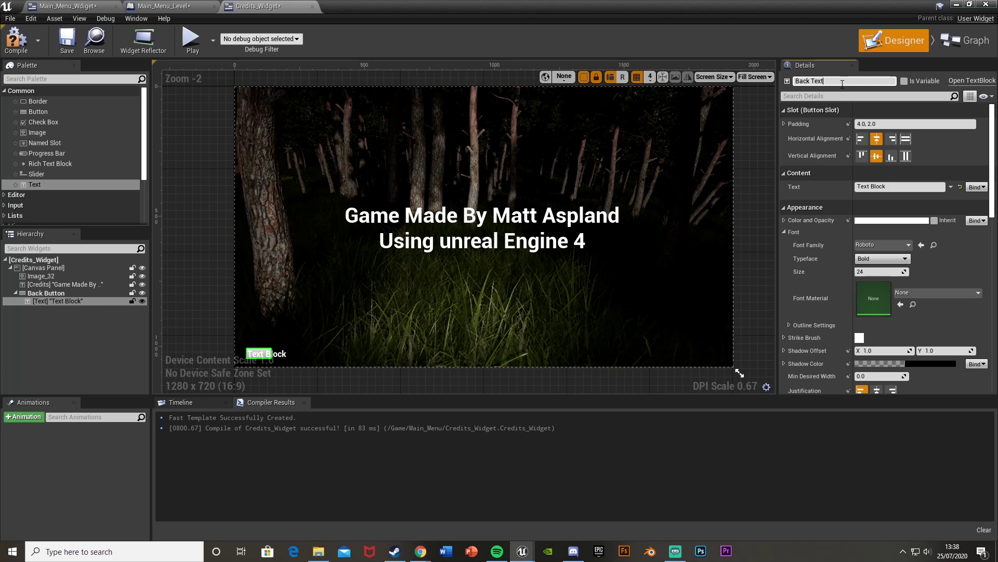
type(" Text")
key("Return")
left_click(875, 186)
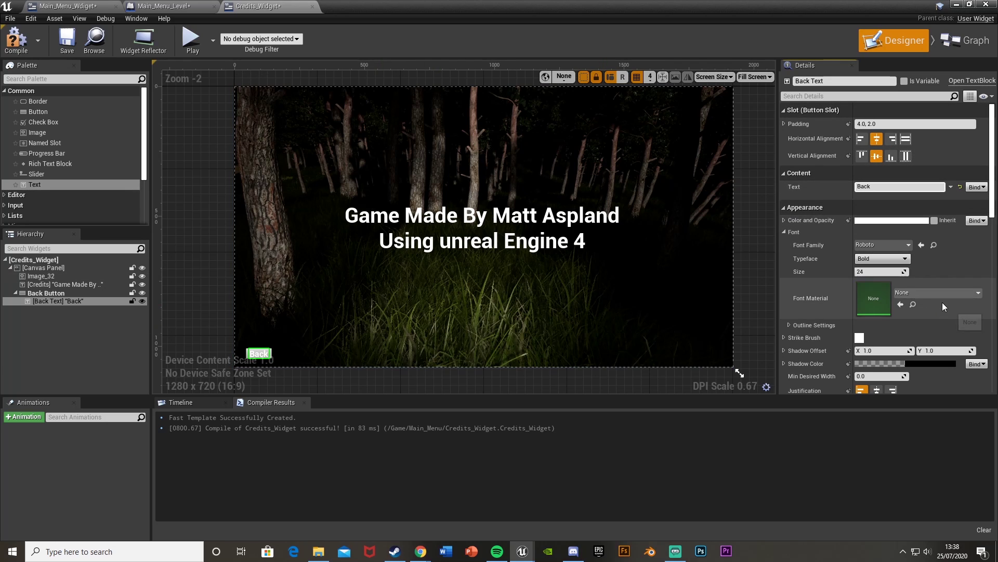
left_click(884, 244)
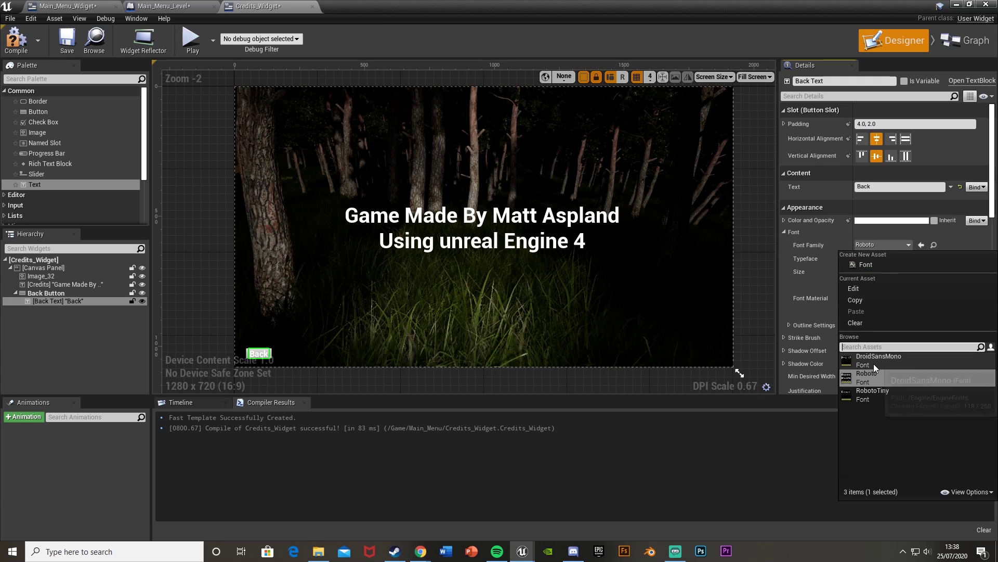
left_click(873, 364)
left_click(865, 220)
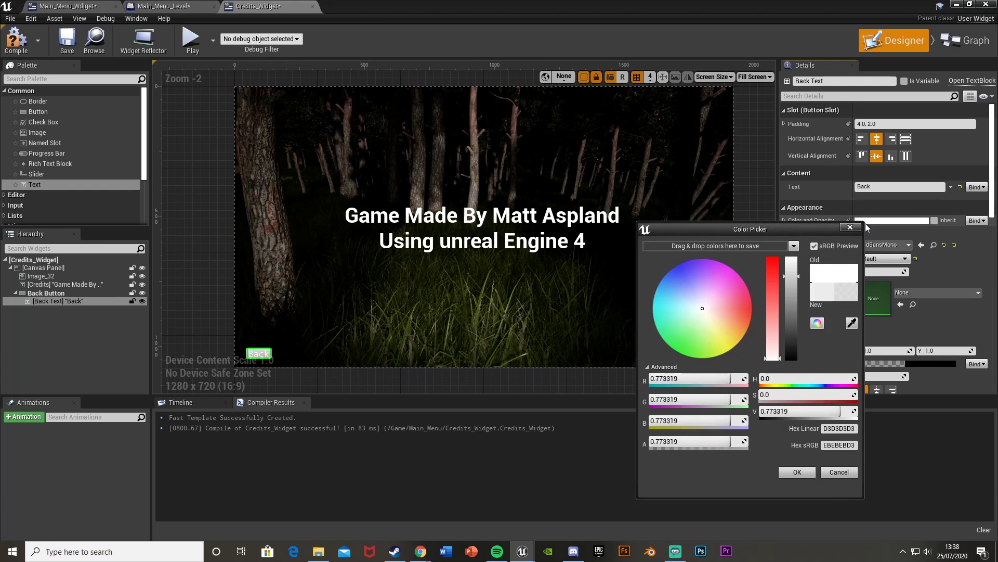
left_click_drag(794, 327, 796, 489)
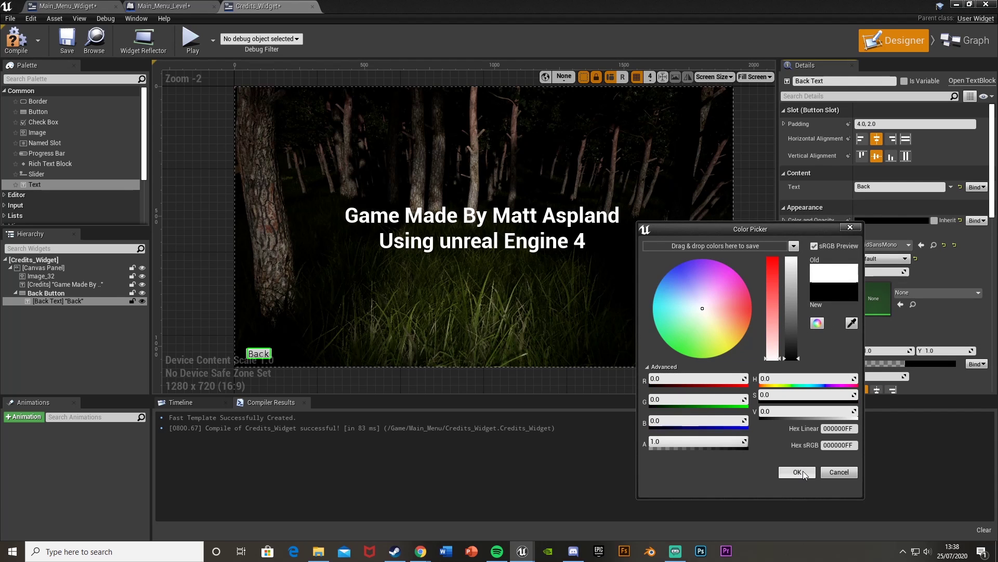
left_click(803, 470)
left_click(267, 356)
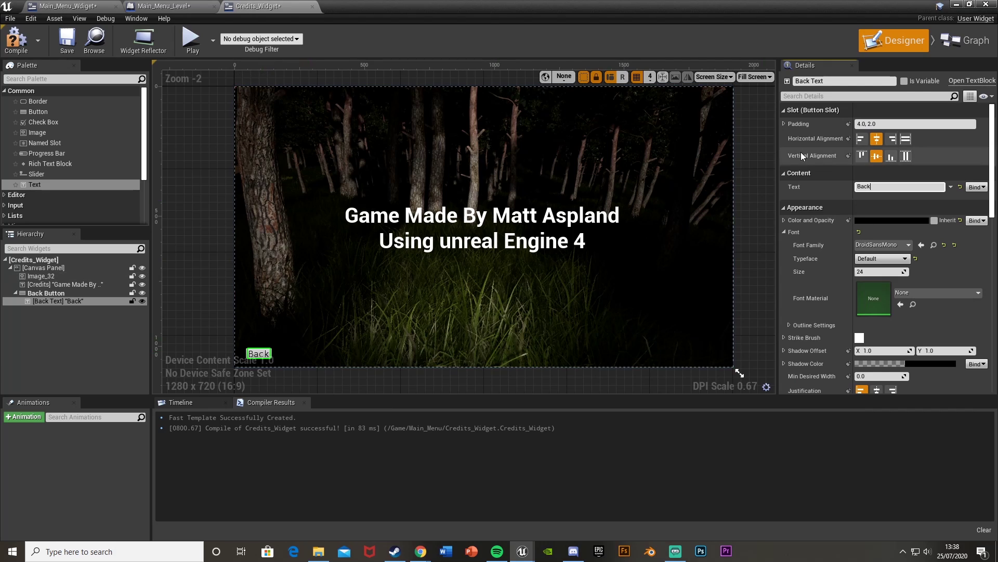
Step: Anchor Back Button to the bottom-left and add its On Clicked event
left_click(270, 356)
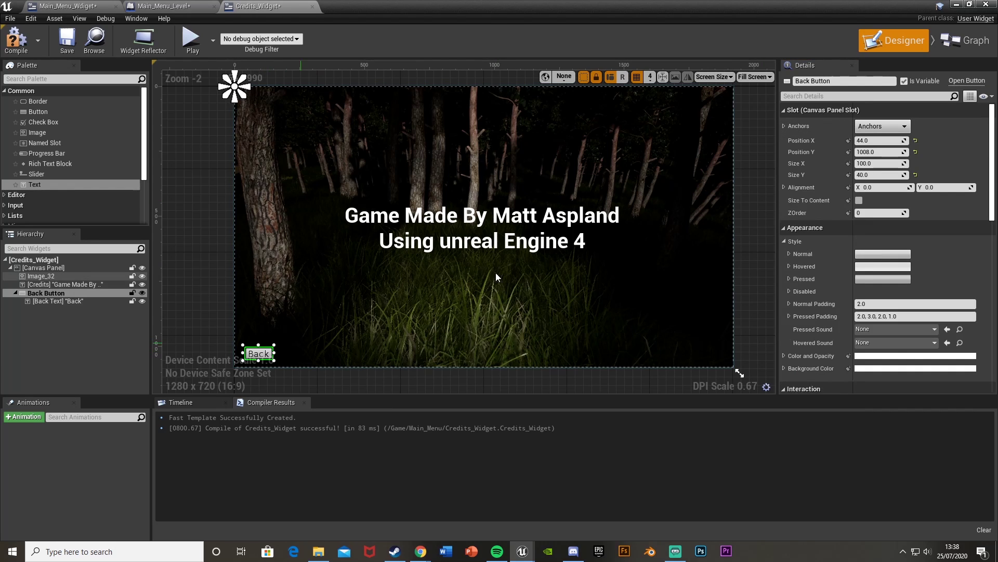
left_click(882, 126)
left_click(871, 262)
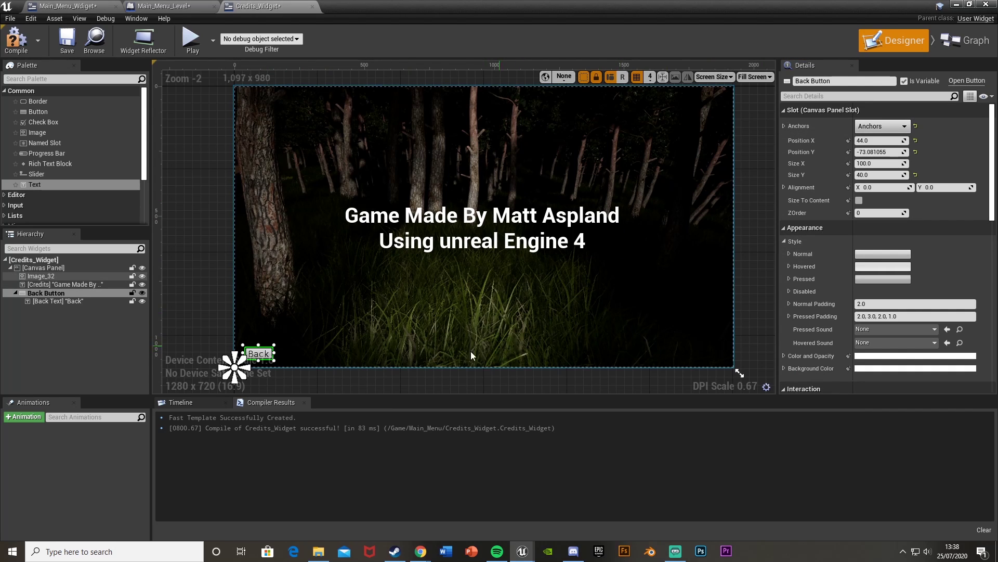
scroll(847, 319, "down", 6)
scroll(846, 317, "down", 8)
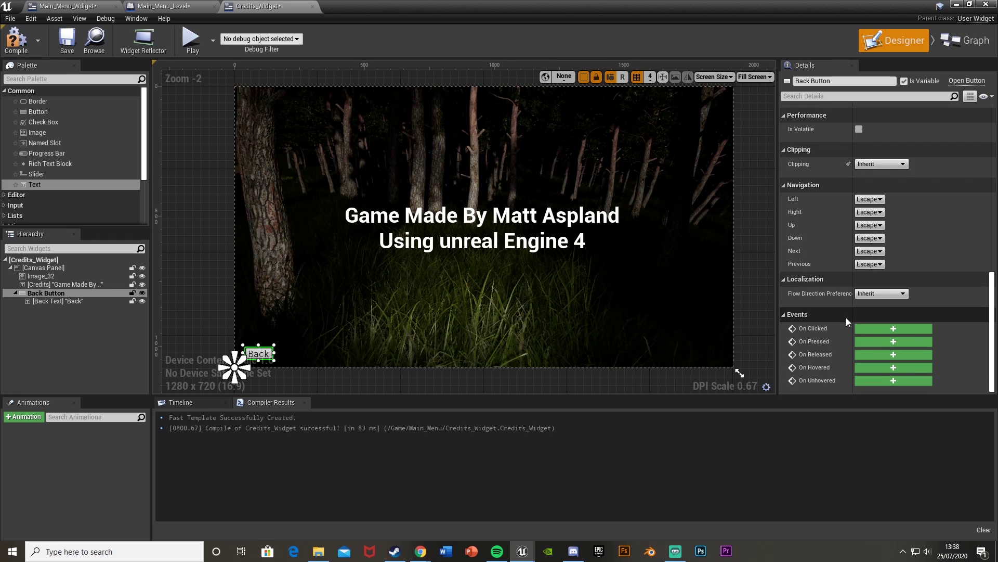
left_click(865, 328)
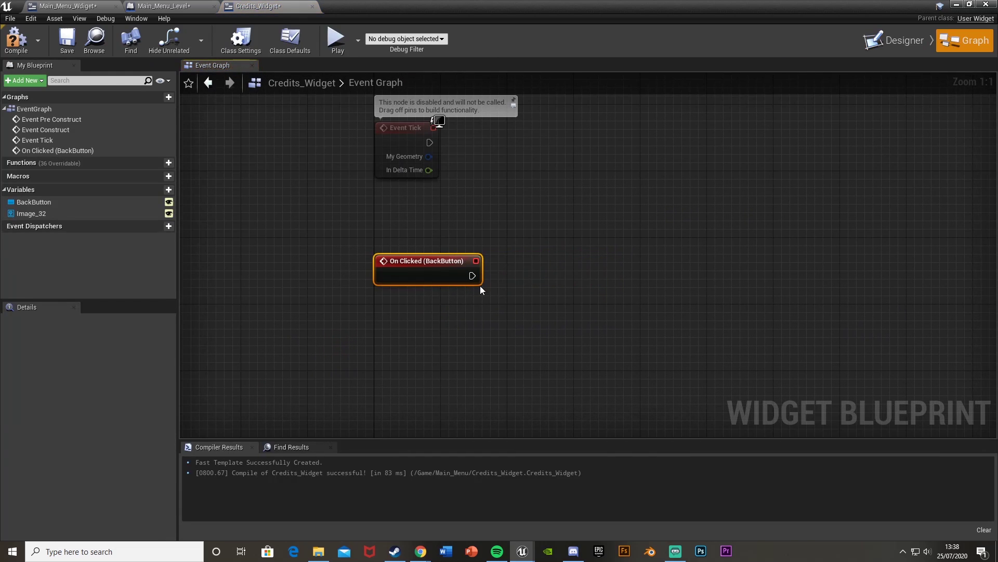
Step: Add Remove from Parent after the BackButton On Clicked event
left_click_drag(477, 280, 535, 281)
type("remove")
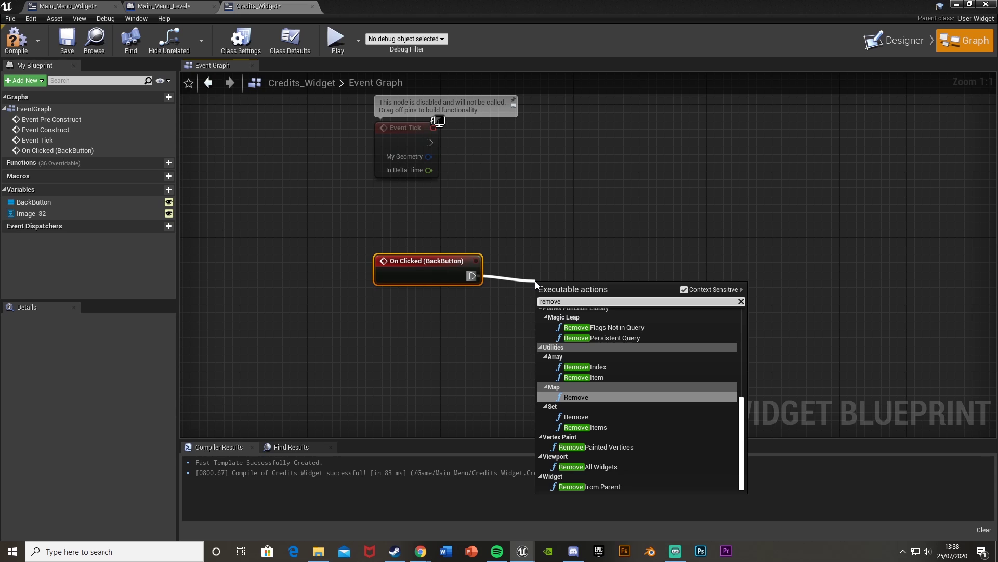
type(" from p")
key("Return")
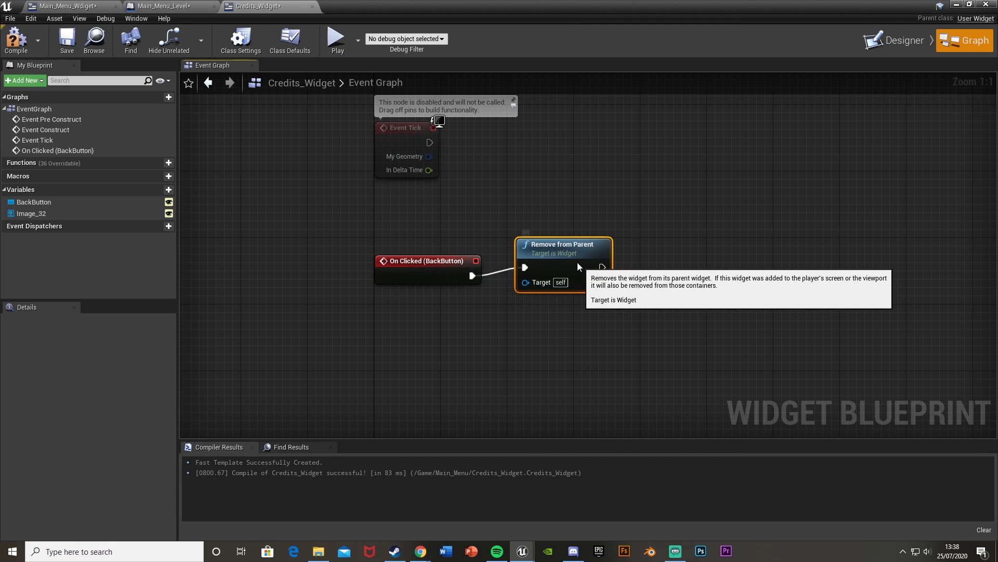
right_click_drag(577, 276, 484, 284)
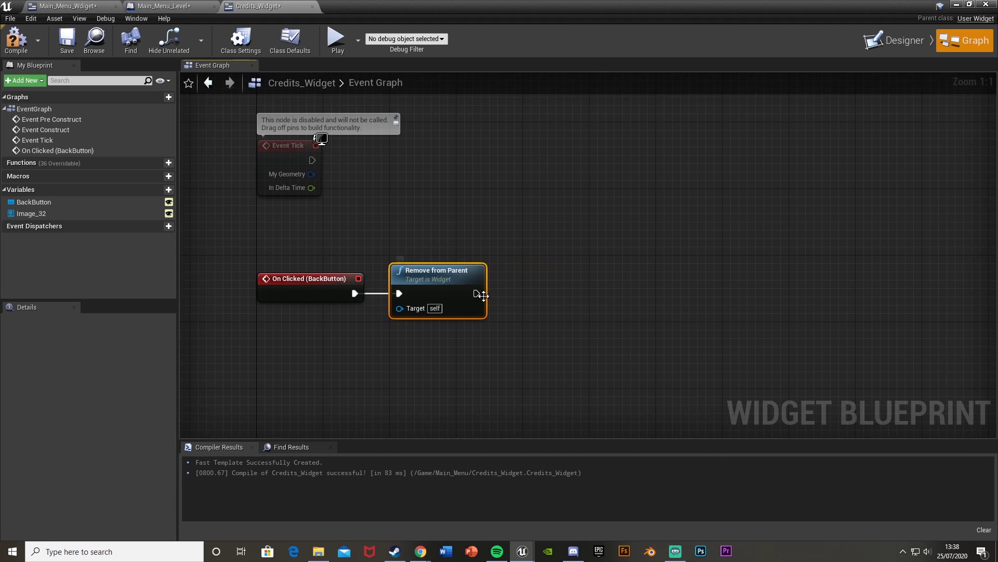
Step: Chain a Create Widget node with class Main_Menu_Wdiget after Remove from Parent
left_click_drag(477, 293, 526, 289)
type("create w")
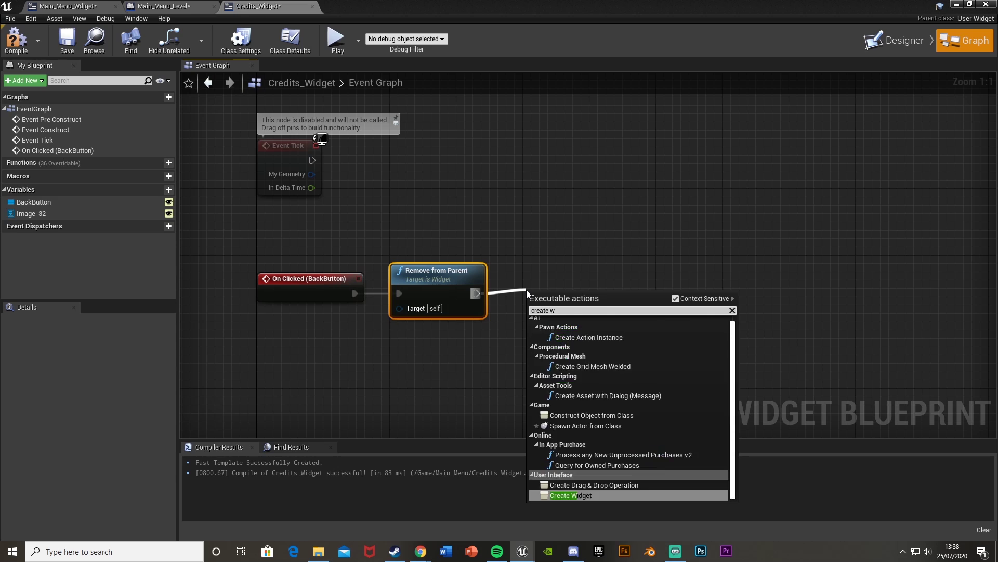
type("id")
key("Return")
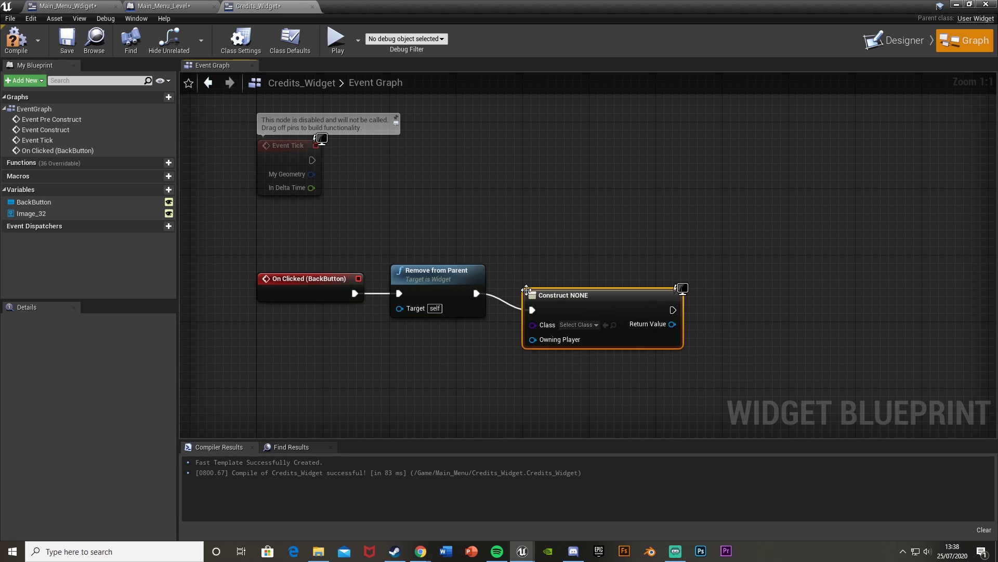
key("q")
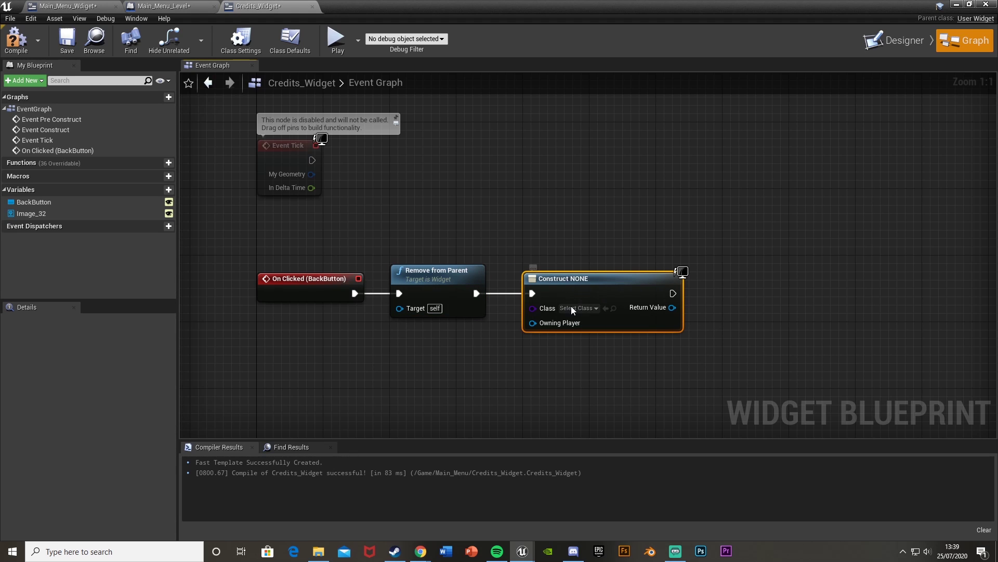
left_click(572, 309)
type("main me")
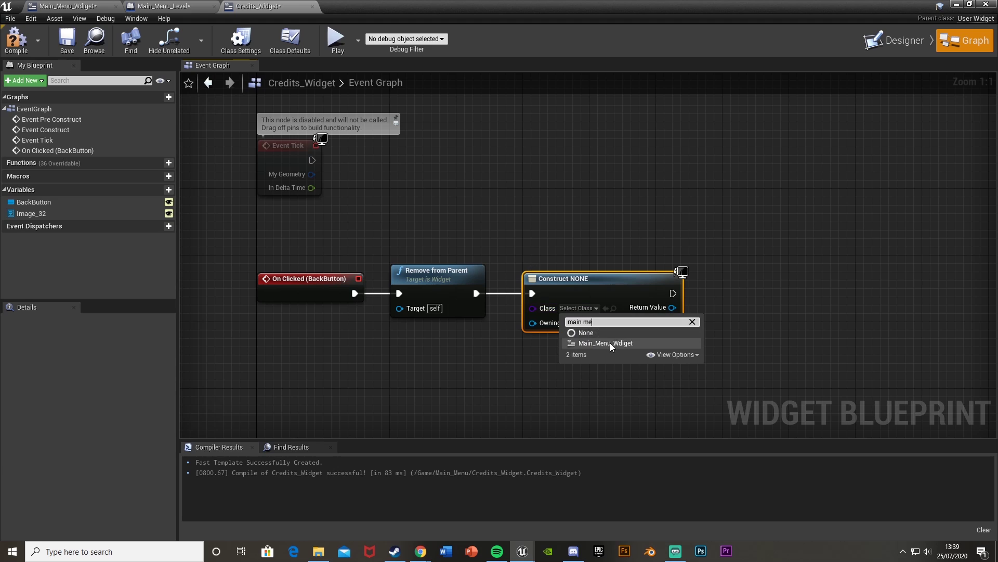
left_click(610, 342)
Step: Add the new main menu widget to the viewport, compile, and return to the level editor
left_click_drag(672, 308, 698, 269)
type("add to viewport")
key("Return")
key("F7")
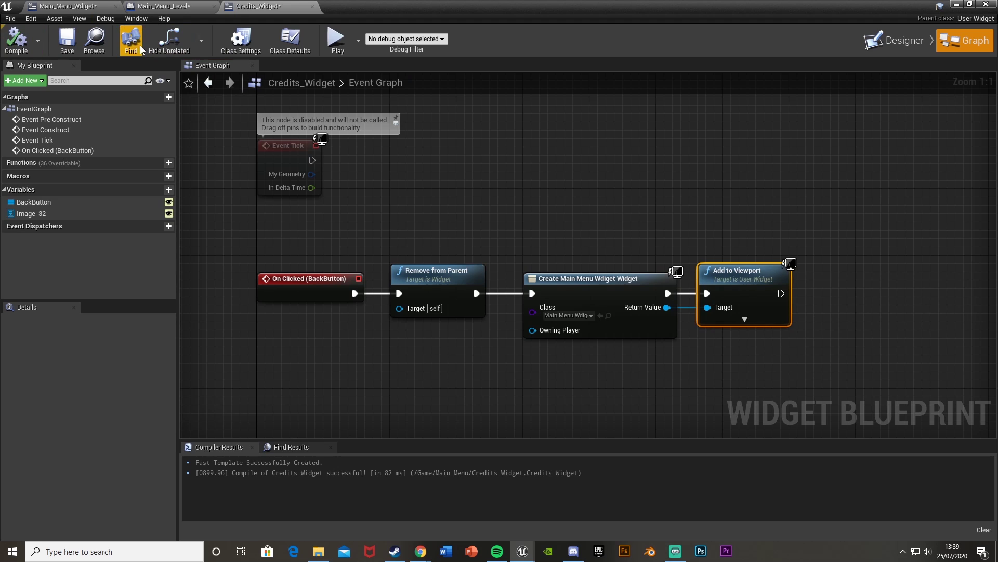
left_click(956, 6)
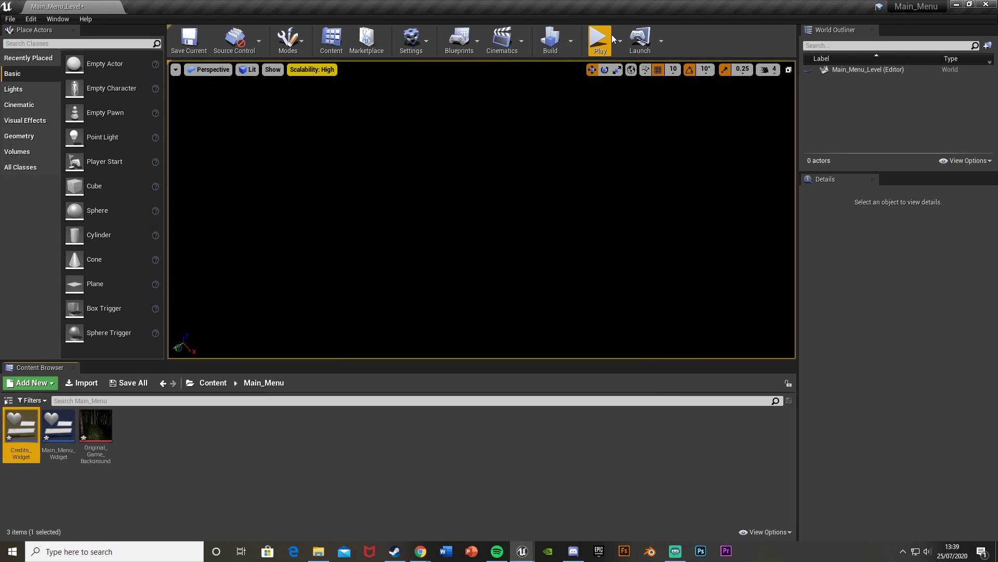
left_click(609, 34)
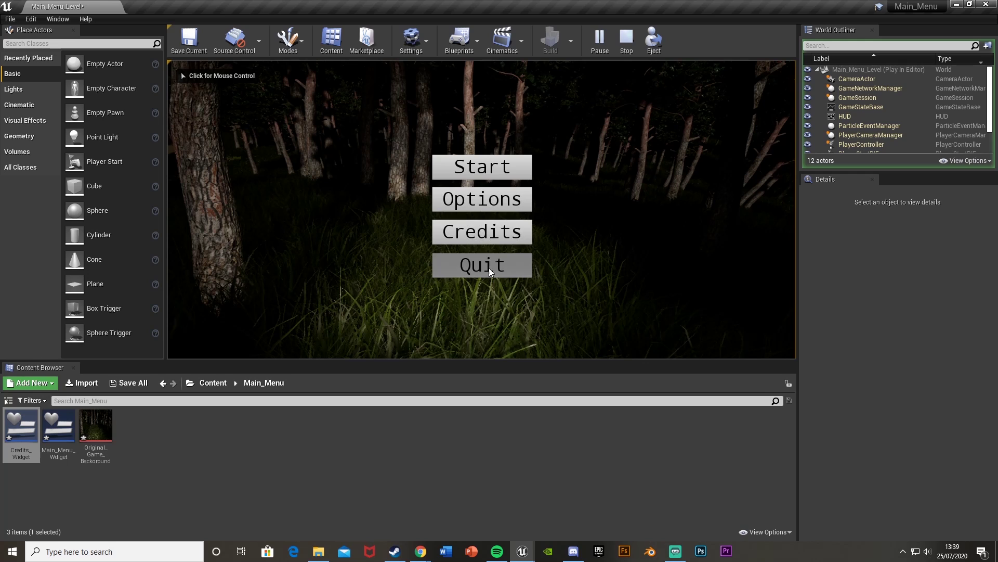
left_click(501, 173)
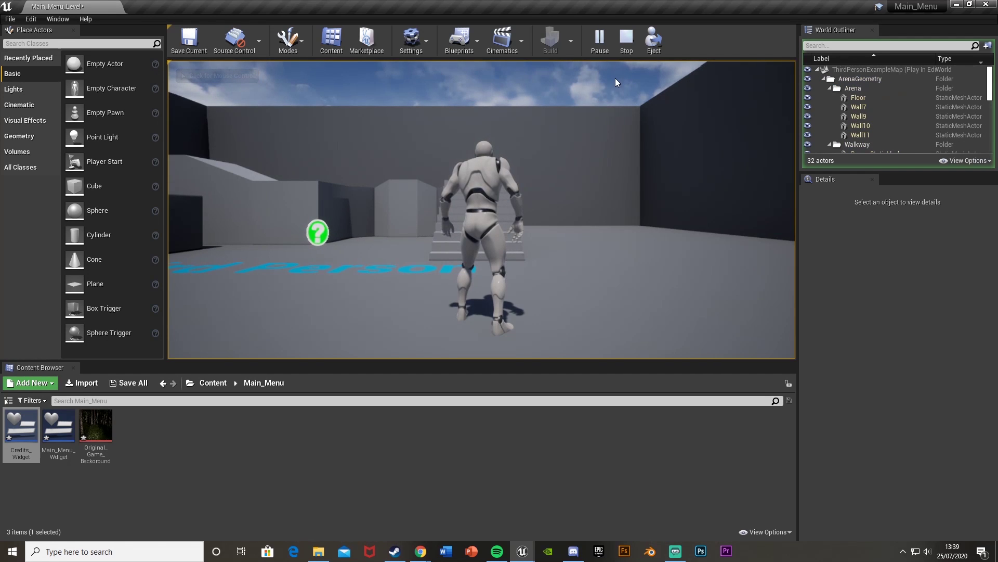
left_click(594, 165)
key("w")
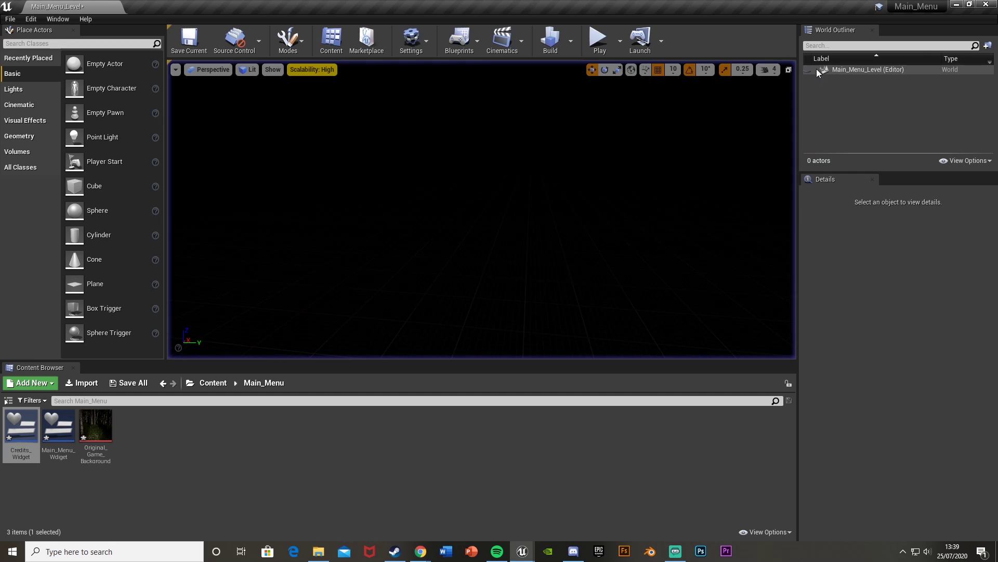
left_click(598, 38)
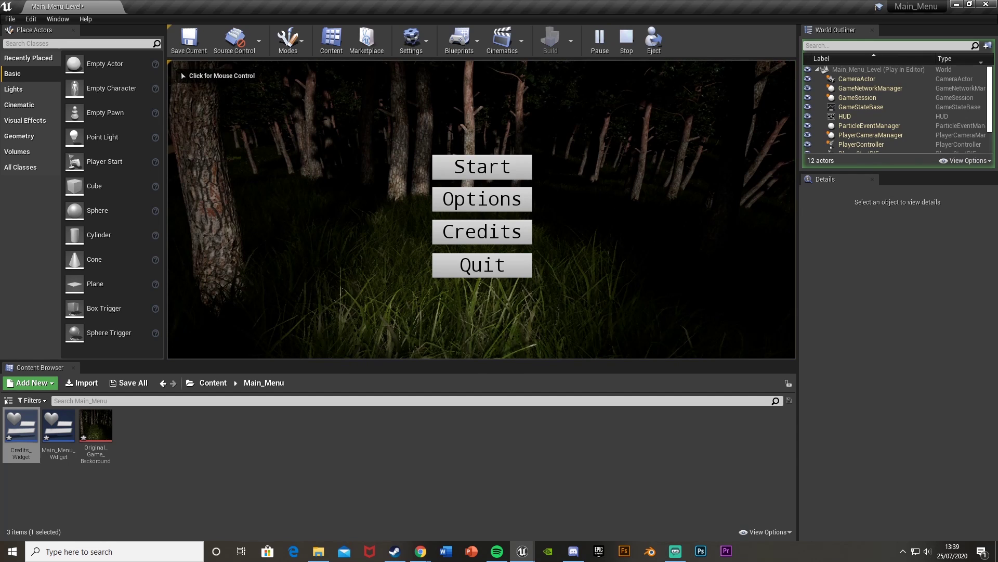
left_click(595, 190)
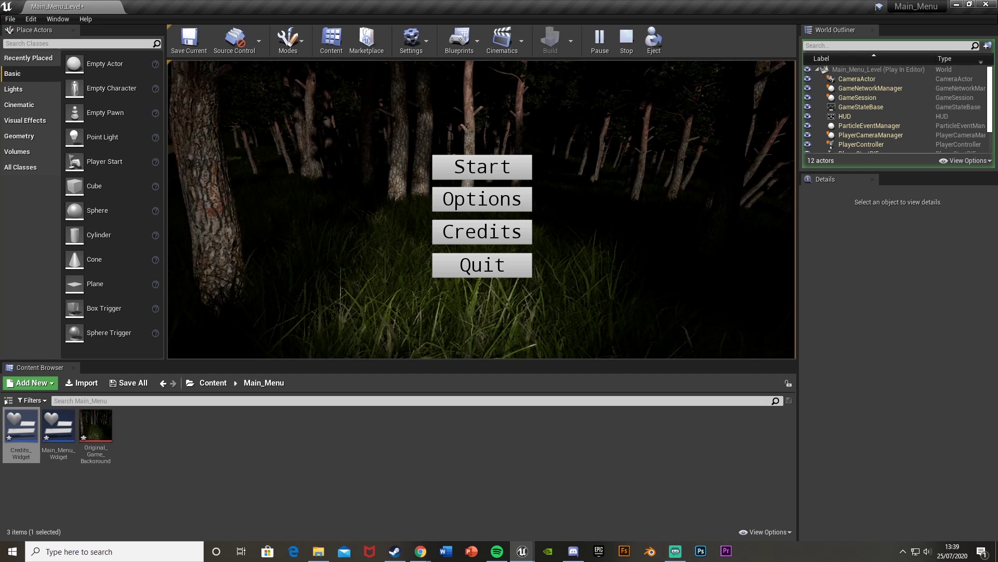
key("Escape")
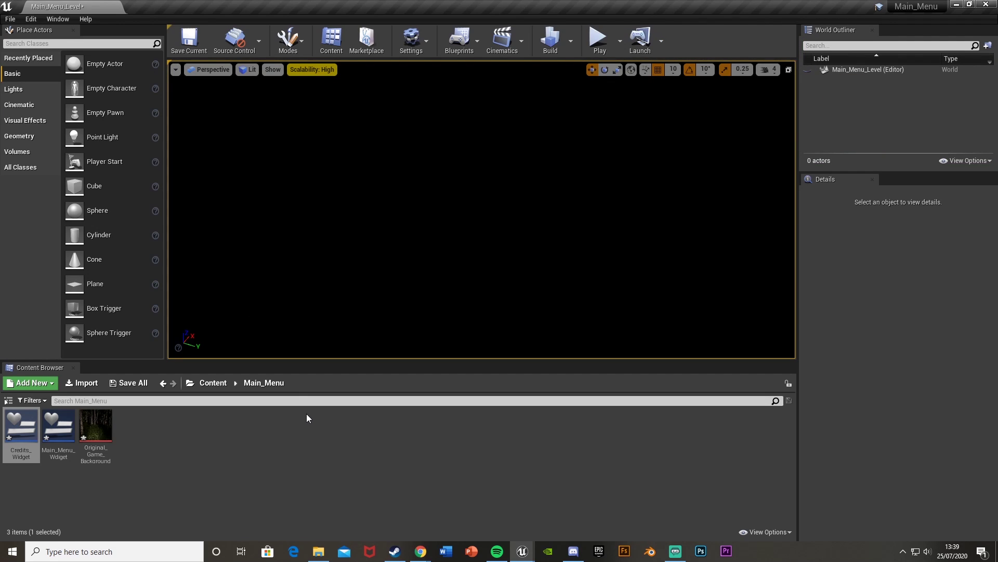
Step: Copy ThirdPersonGameMode into the Main_Menu folder and rename it MainMenuGameMode
left_click(217, 387)
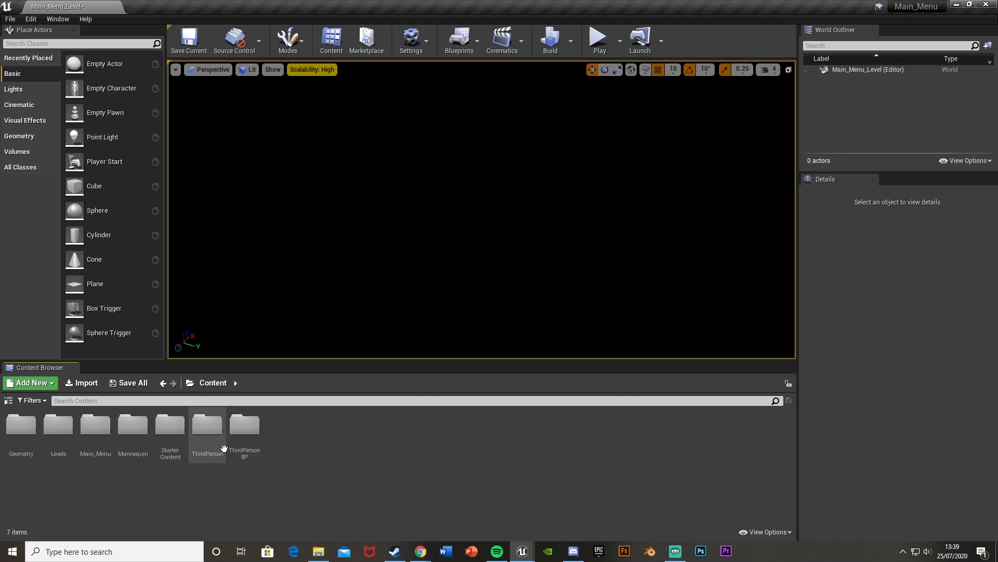
double_click(256, 444)
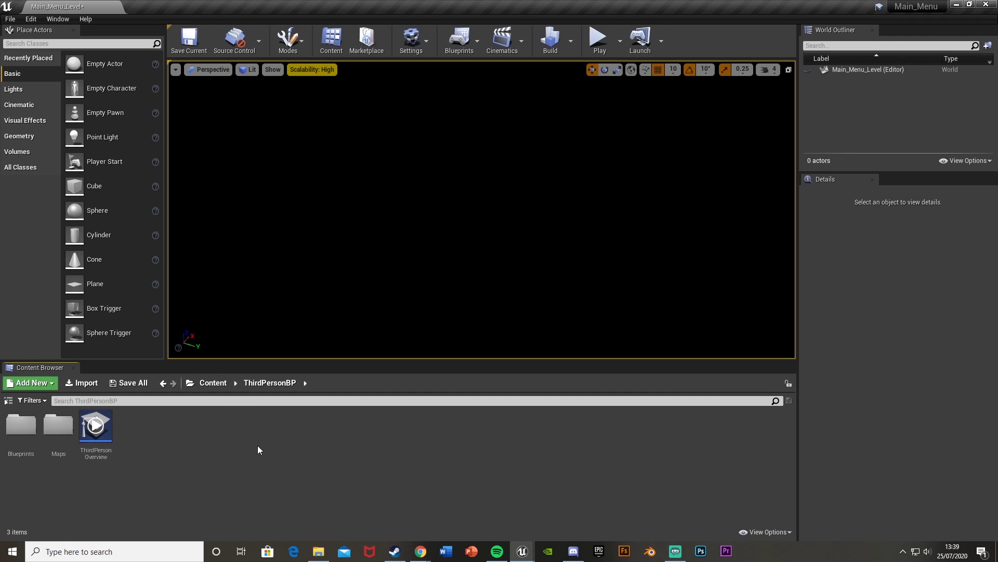
double_click(21, 432)
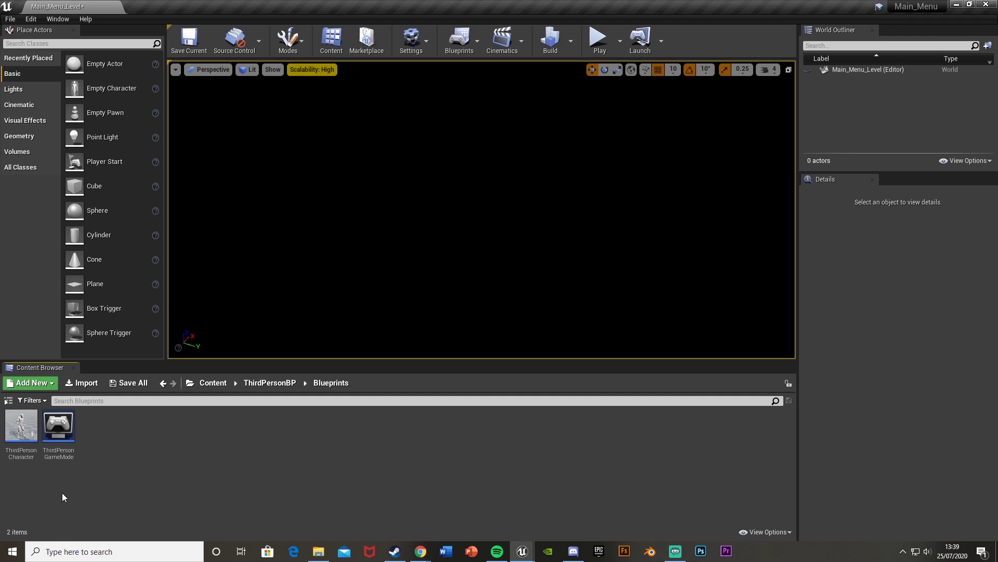
left_click(58, 429)
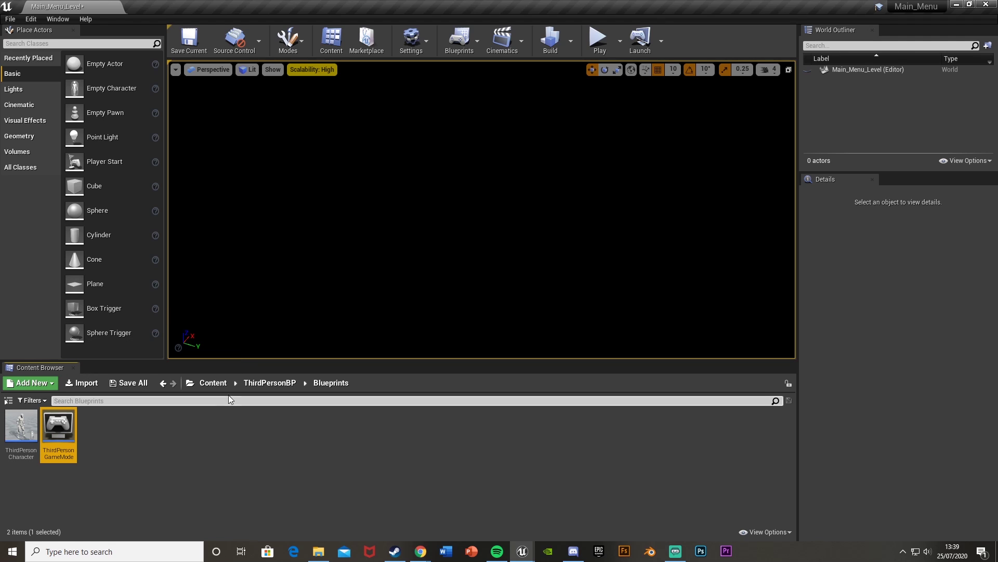
left_click(213, 383)
double_click(87, 444)
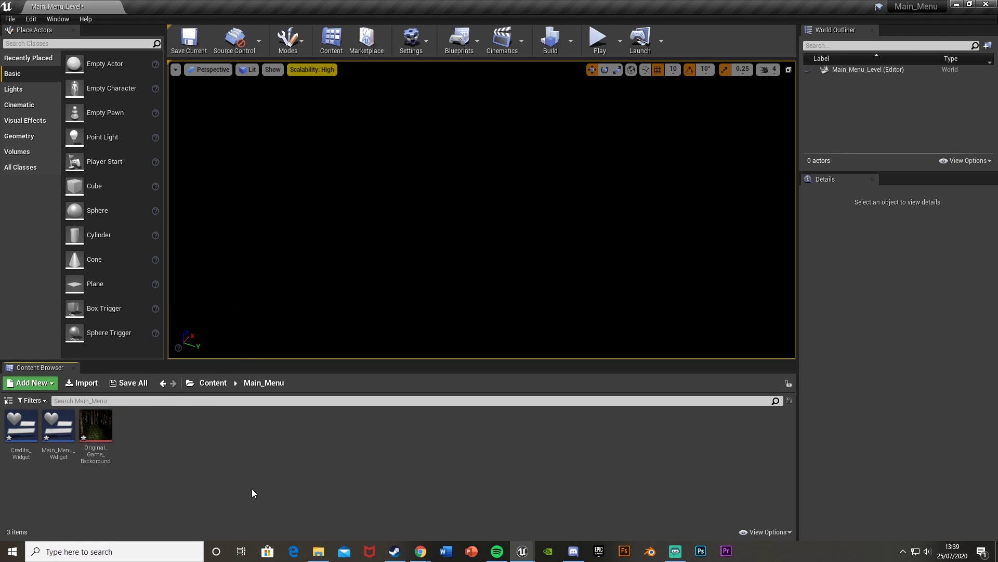
key("ctrl+v")
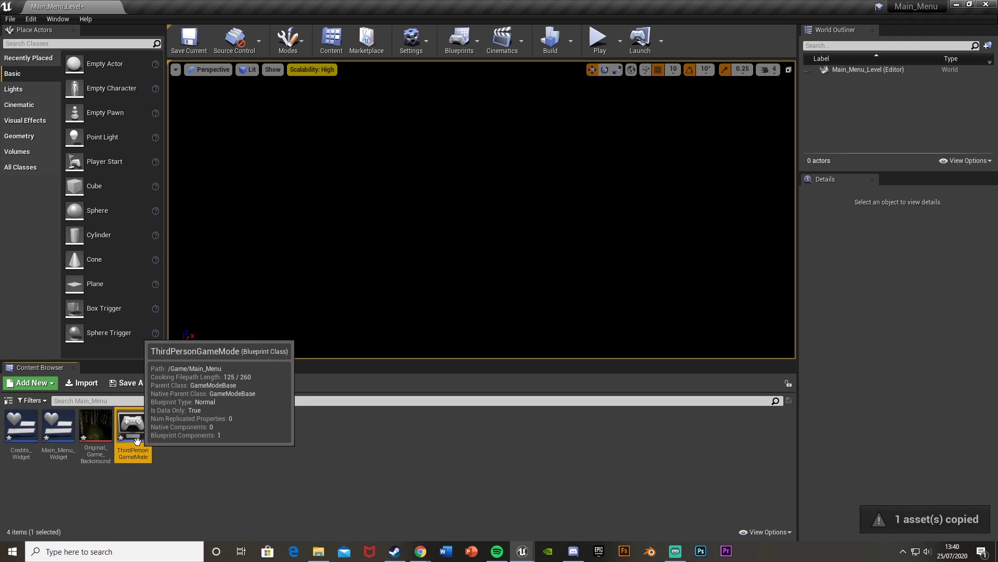
left_click(137, 441)
key("F2")
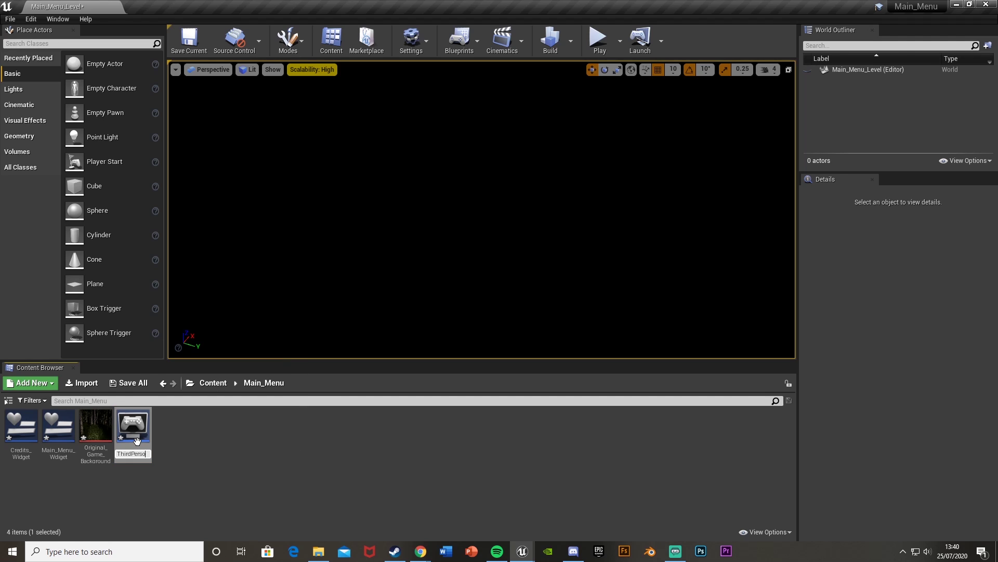
type("MainMenuGameMode")
key("Return")
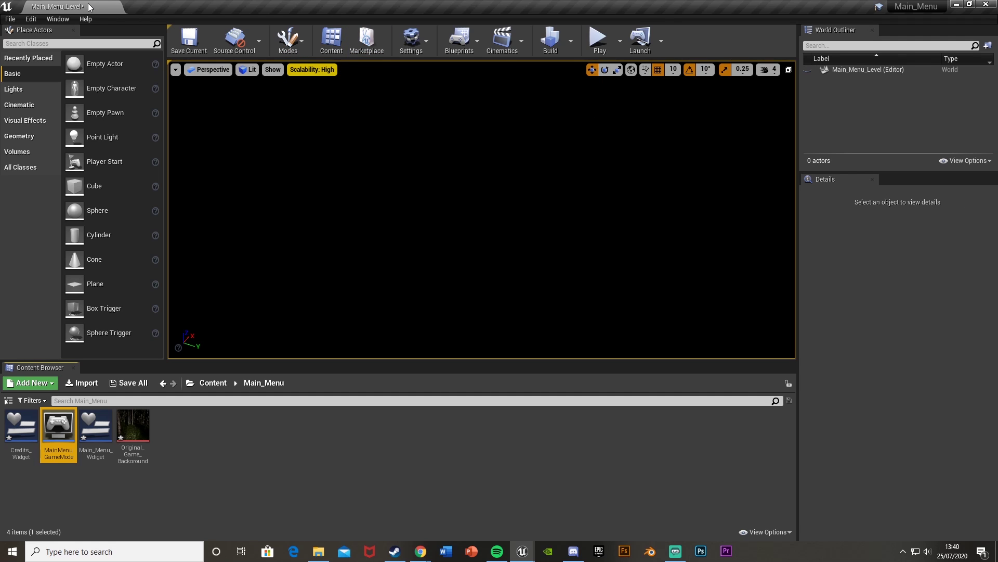
Step: Set the level's World Settings GameMode Override to MainMenuGameMode
left_click(57, 18)
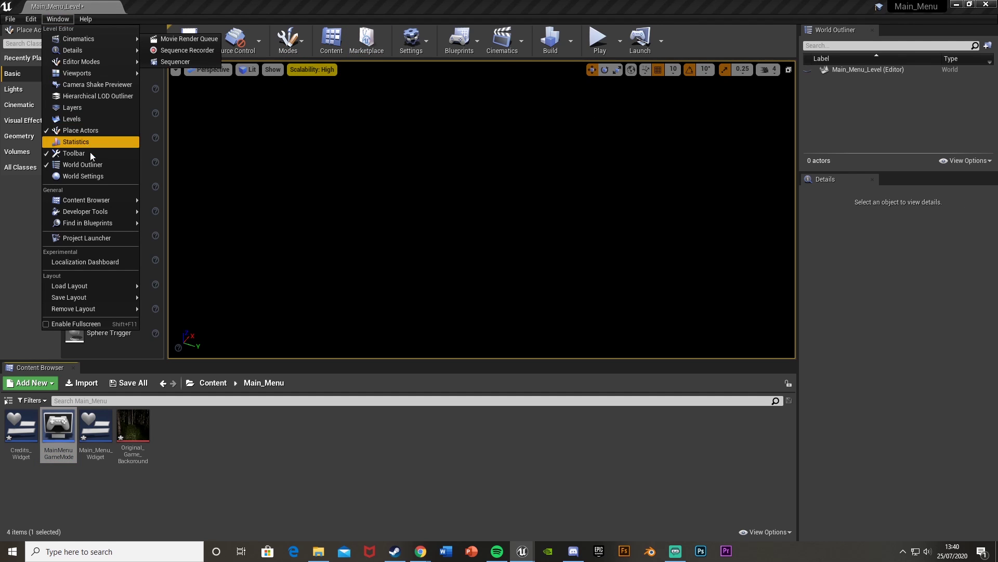
left_click(96, 176)
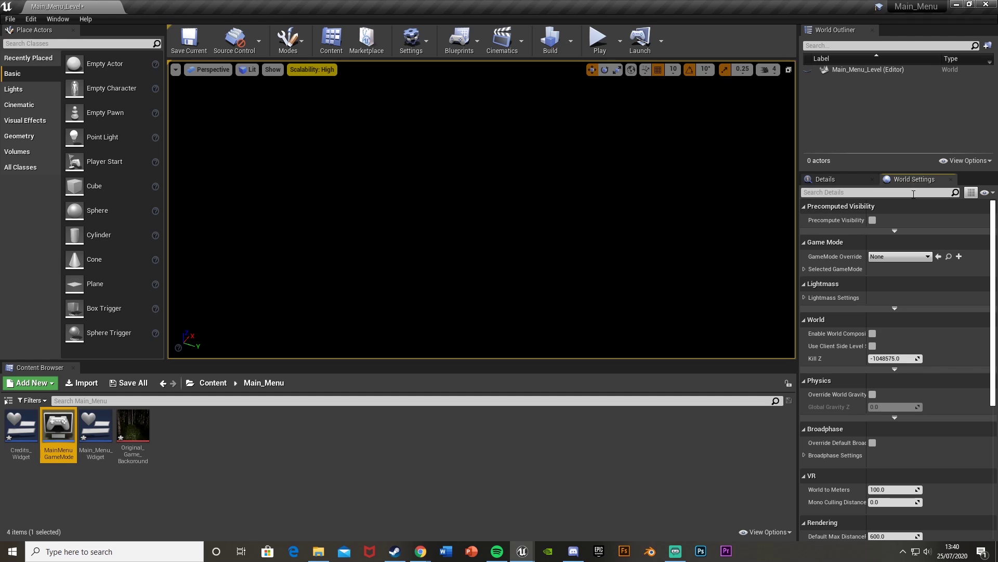
left_click(906, 258)
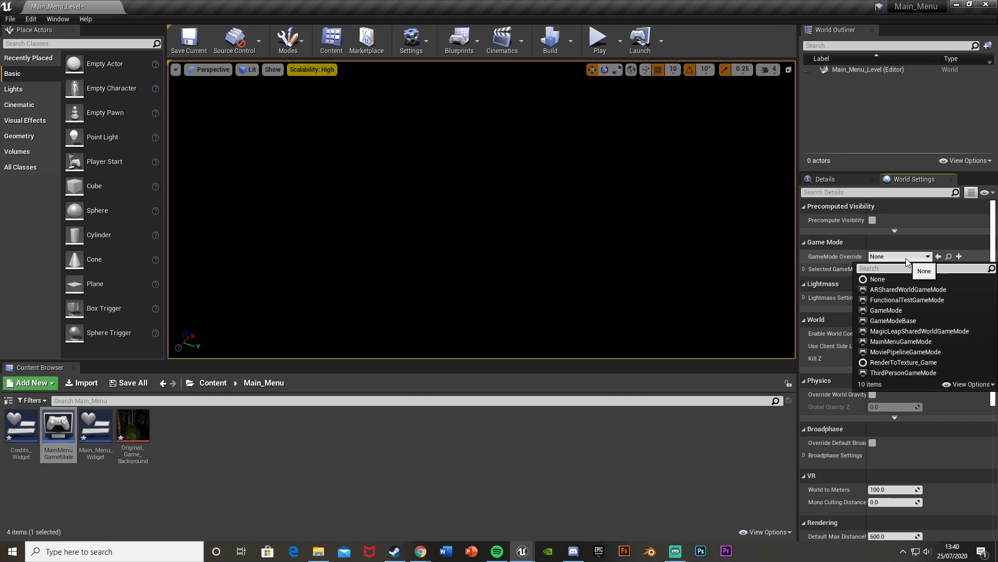
type("ma")
left_click(906, 302)
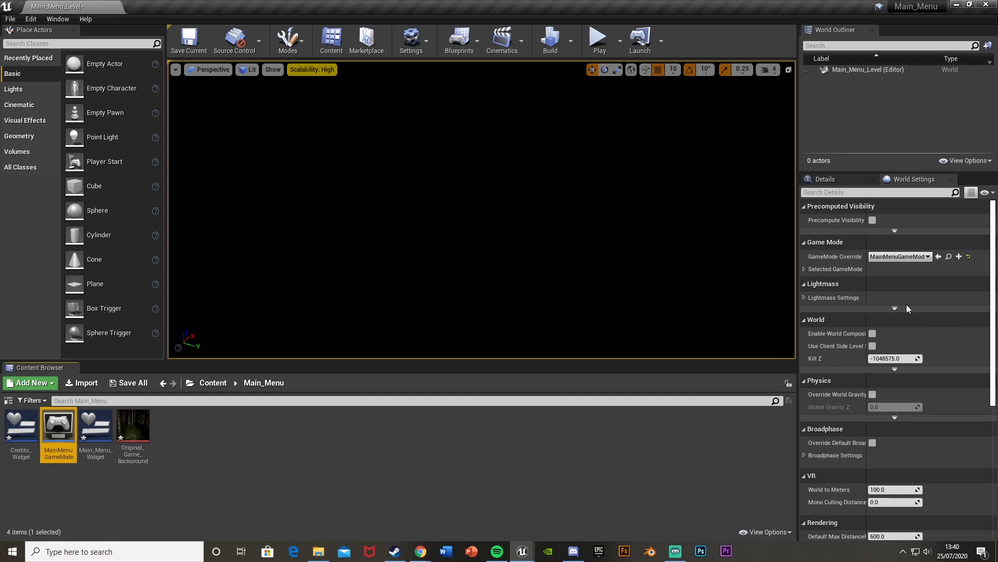
Step: Set the game mode's HUD class to HUD, leaving the player controller class unchanged
left_click(804, 270)
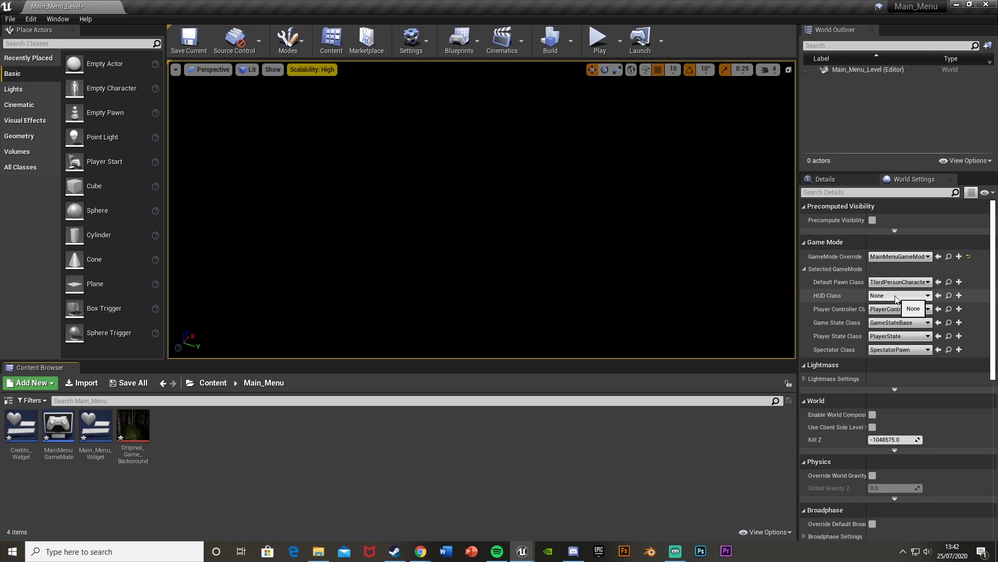
left_click(895, 299)
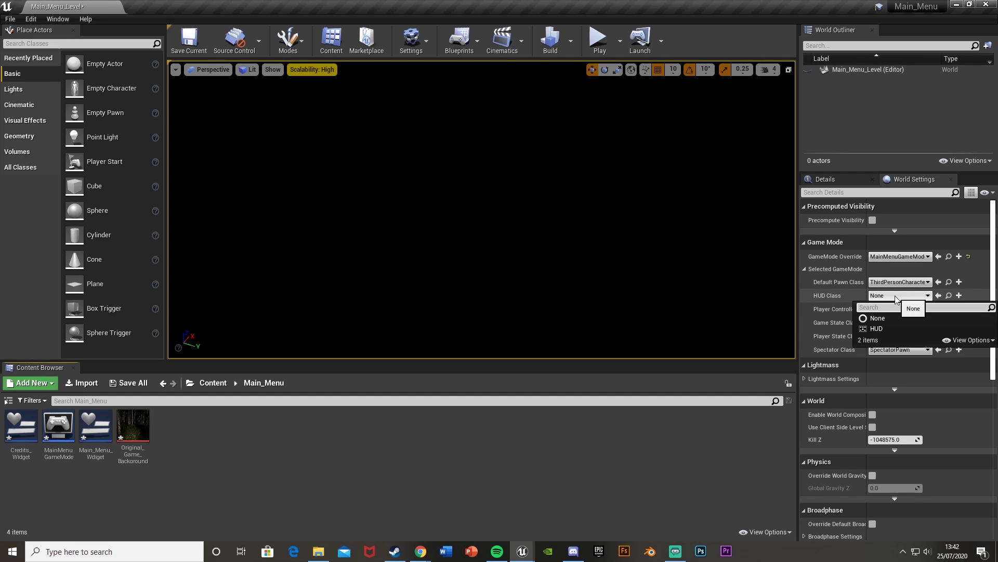
left_click(889, 323)
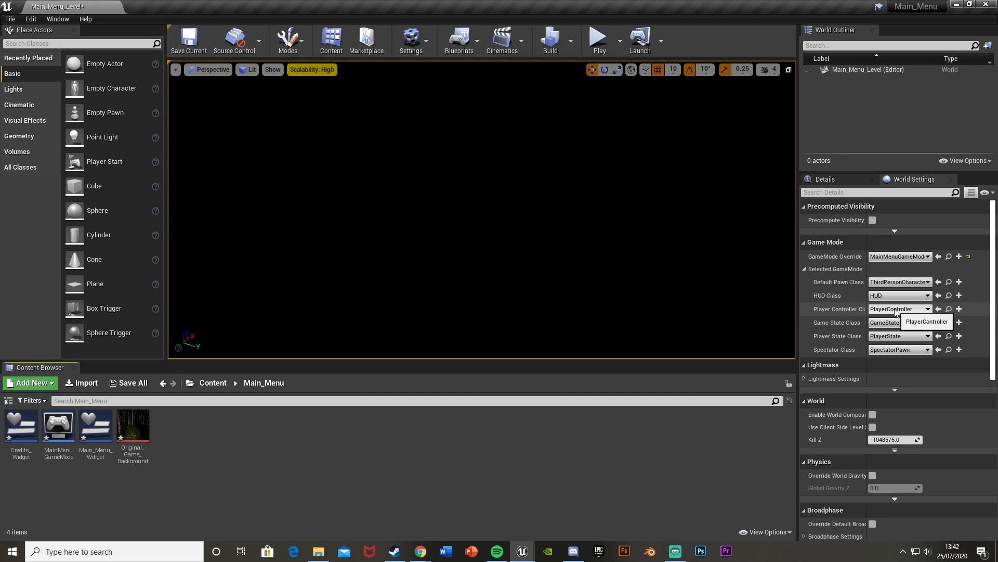
left_click(895, 310)
left_click(893, 310)
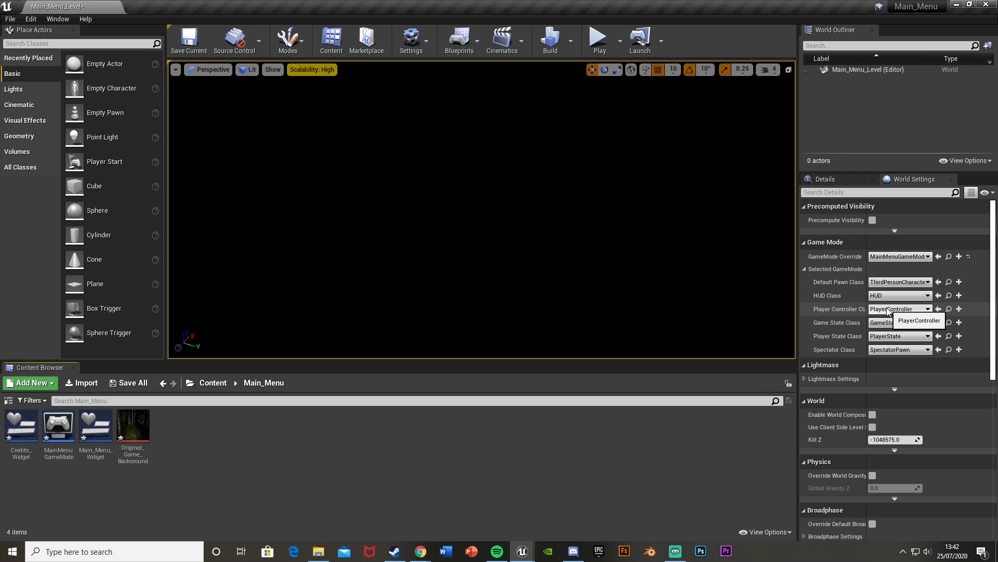
Step: Create a PlayerController-based blueprint named MainMenu_PC in Main_Menu and open it
right_click(237, 435)
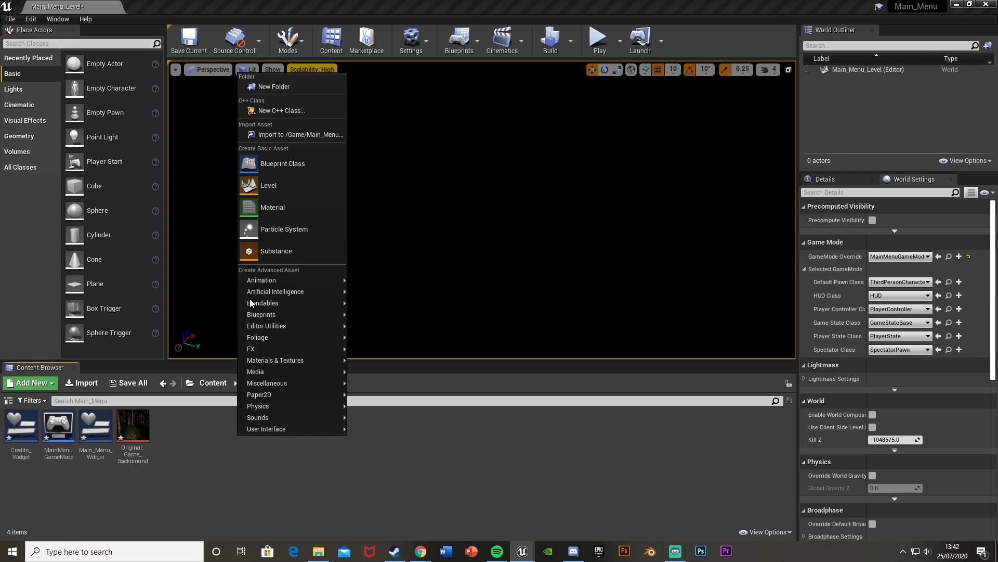
left_click(263, 168)
left_click(366, 341)
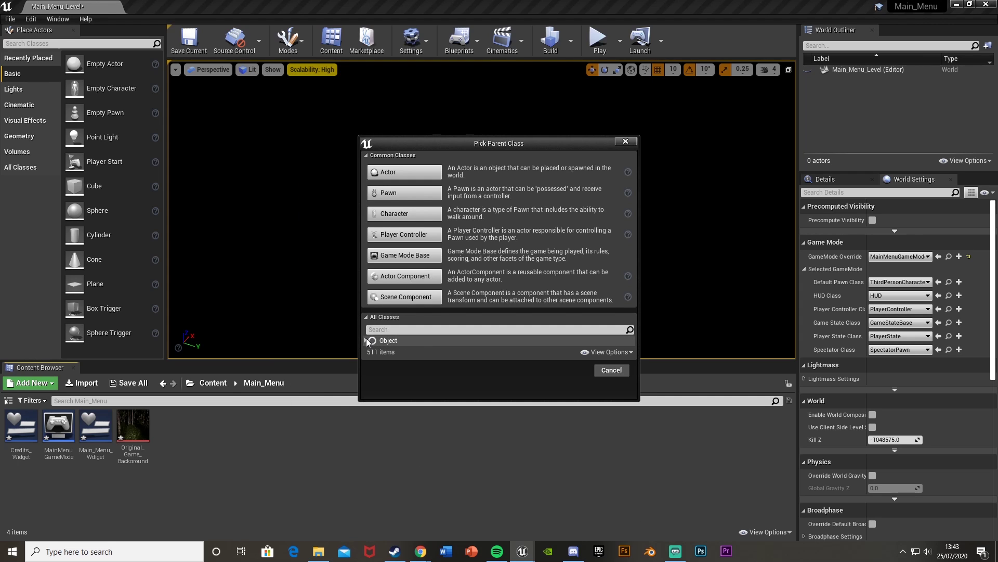
left_click(366, 340)
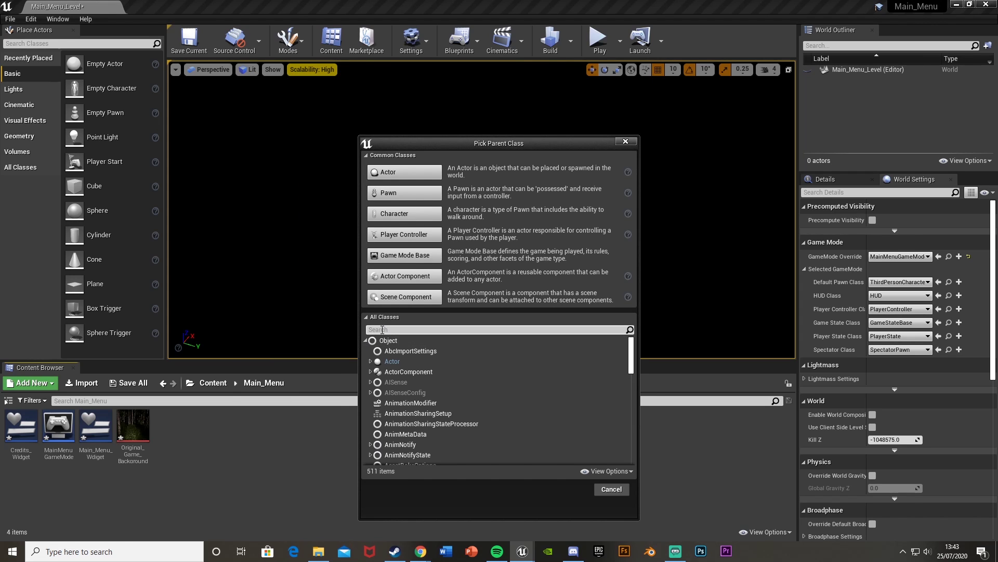
type("Player")
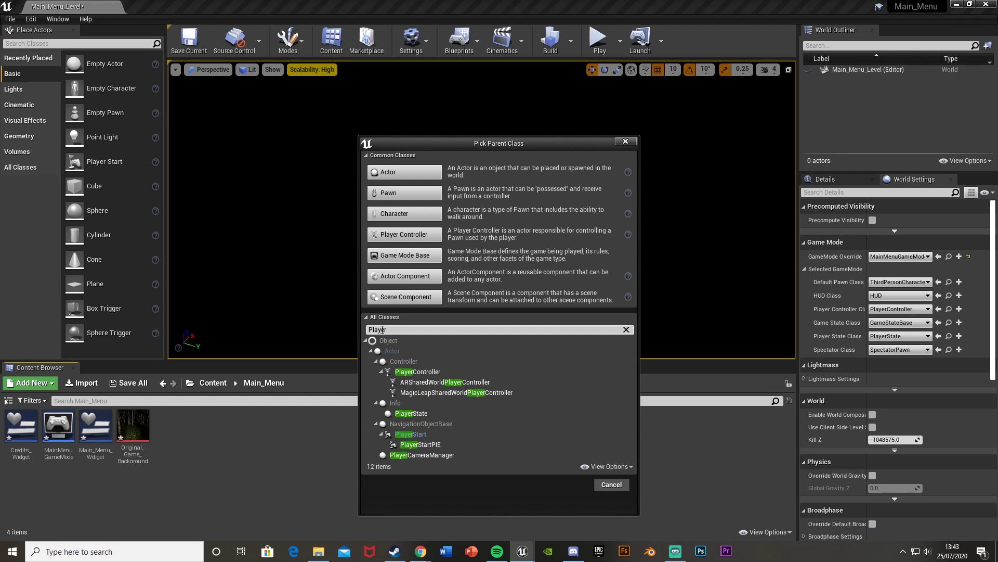
left_click(458, 371)
left_click(555, 483)
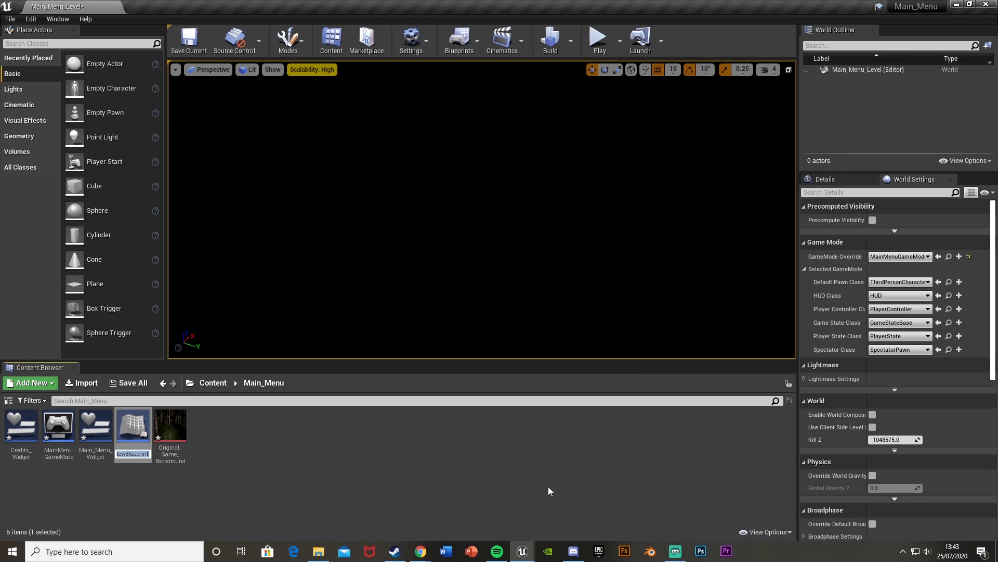
type("MainMenu_PC")
key("Return")
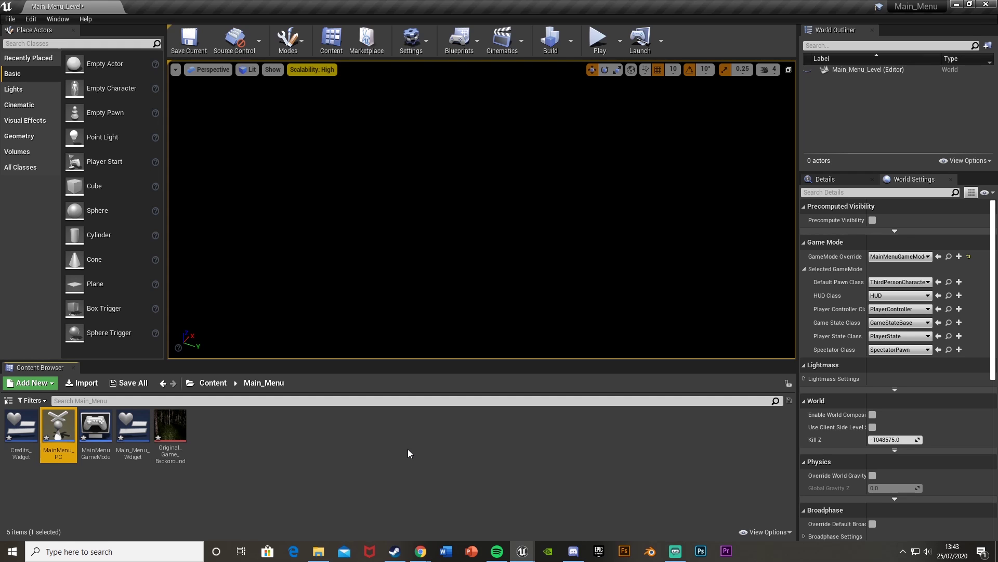
key("Return")
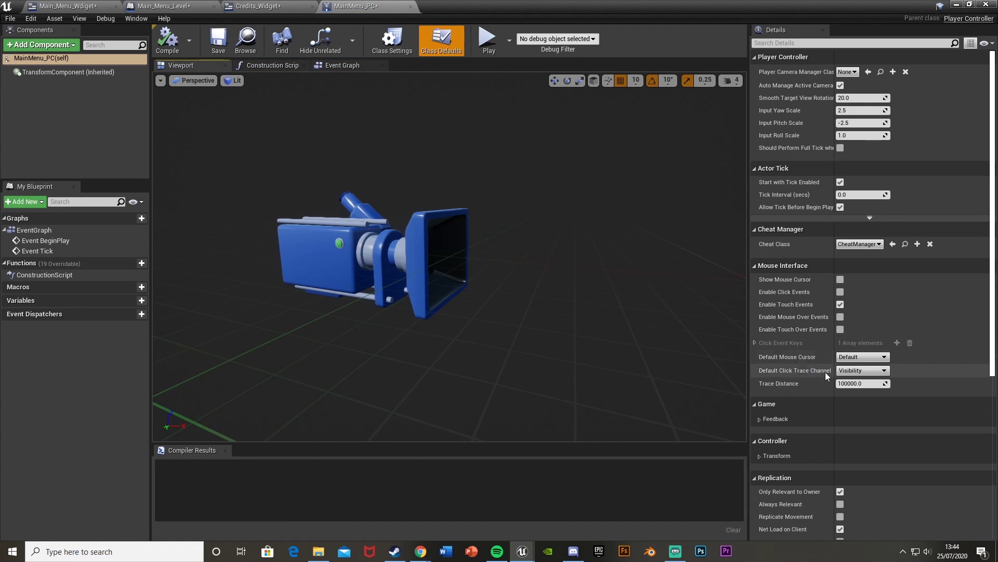
Step: Tick Show Mouse Cursor in MainMenu_PC, compile, and return to the level editor
left_click(841, 279)
left_click(168, 42)
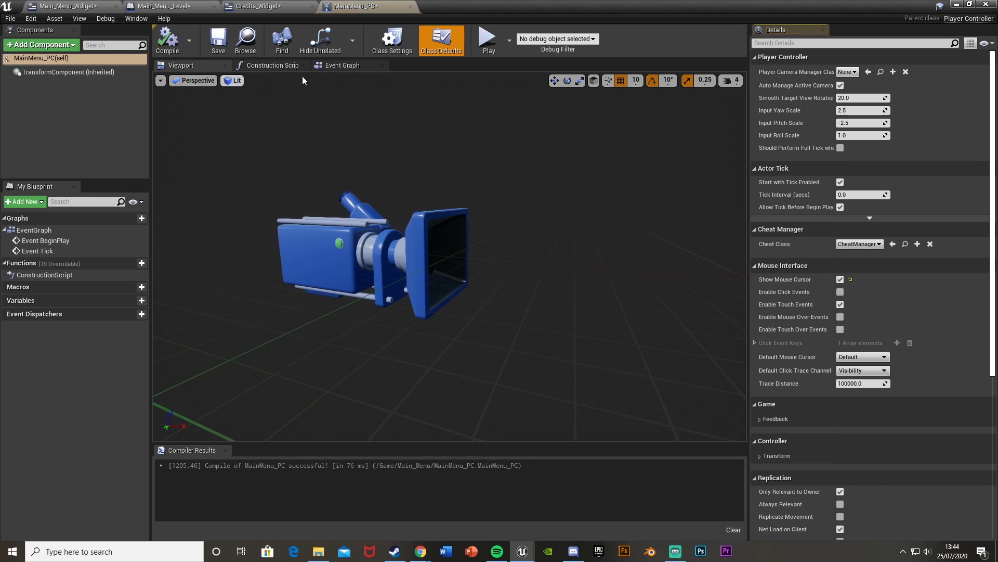
left_click(957, 4)
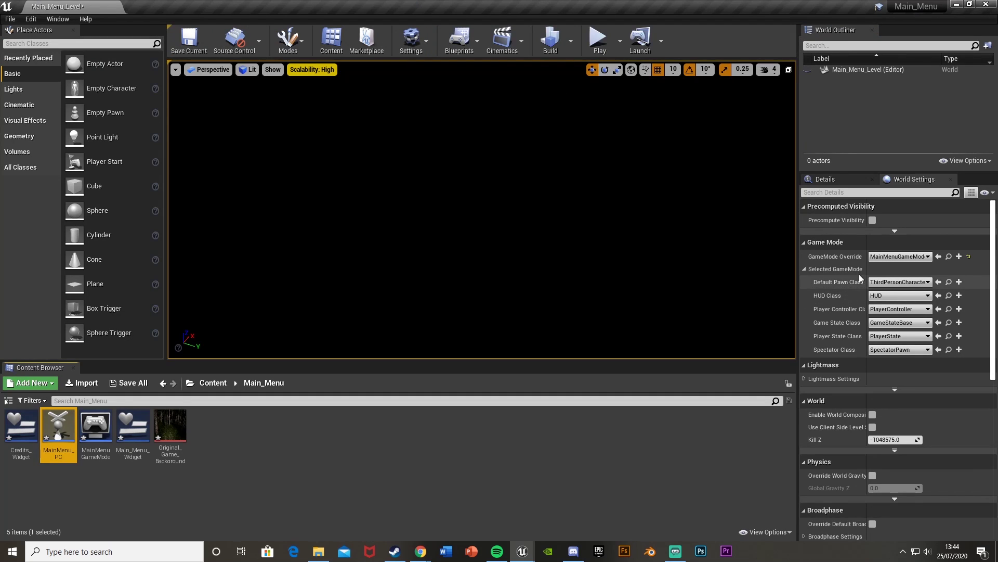
Step: Choose MainMenu_PC as the World Settings Player Controller Class and save the level
left_click(887, 311)
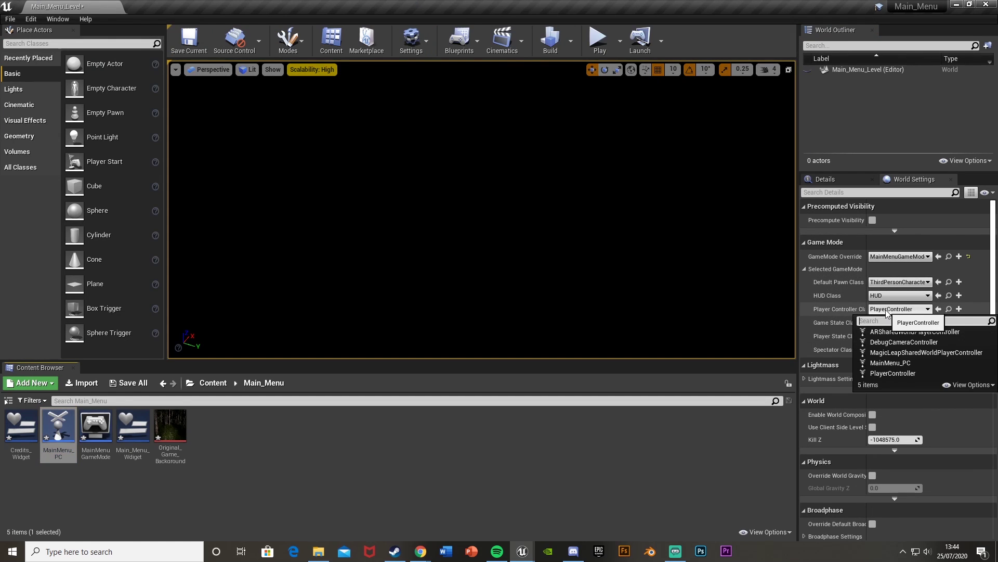
type("main")
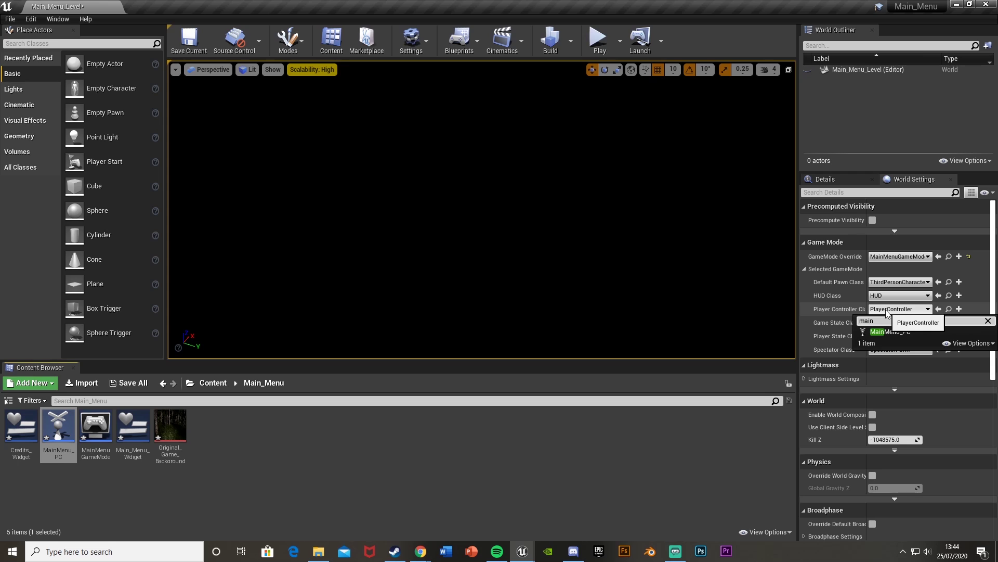
left_click(926, 332)
left_click(189, 40)
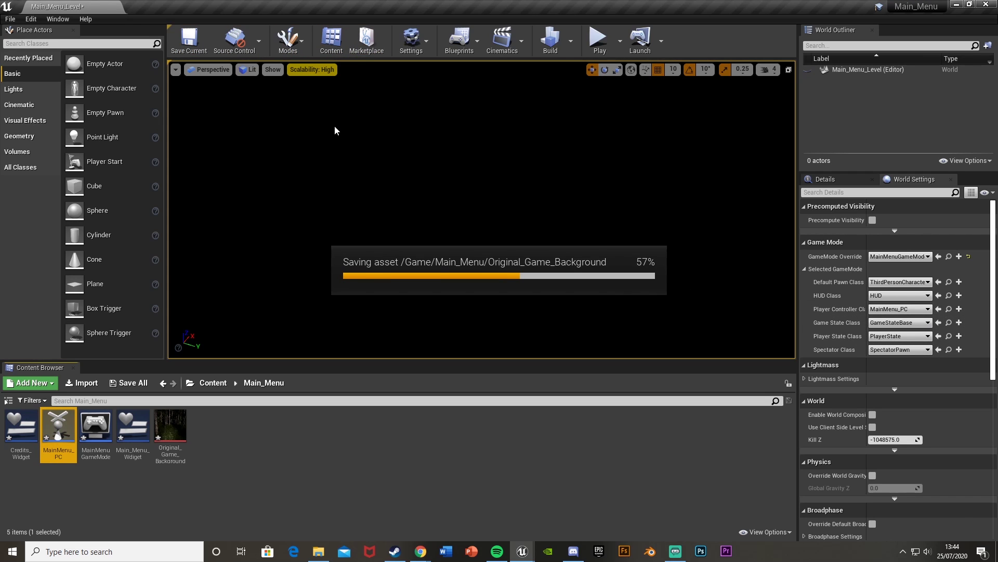
left_click(598, 40)
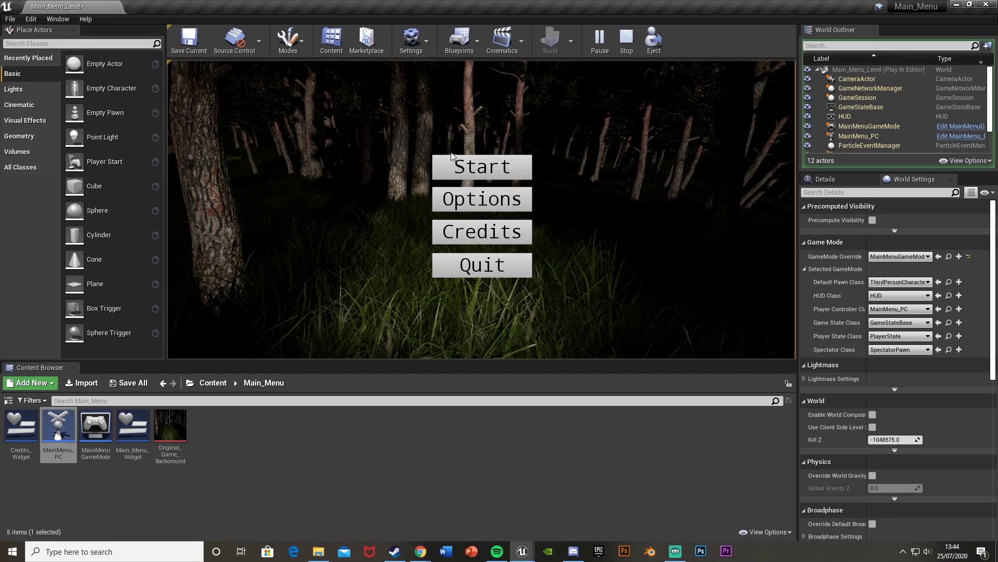
left_click(502, 261)
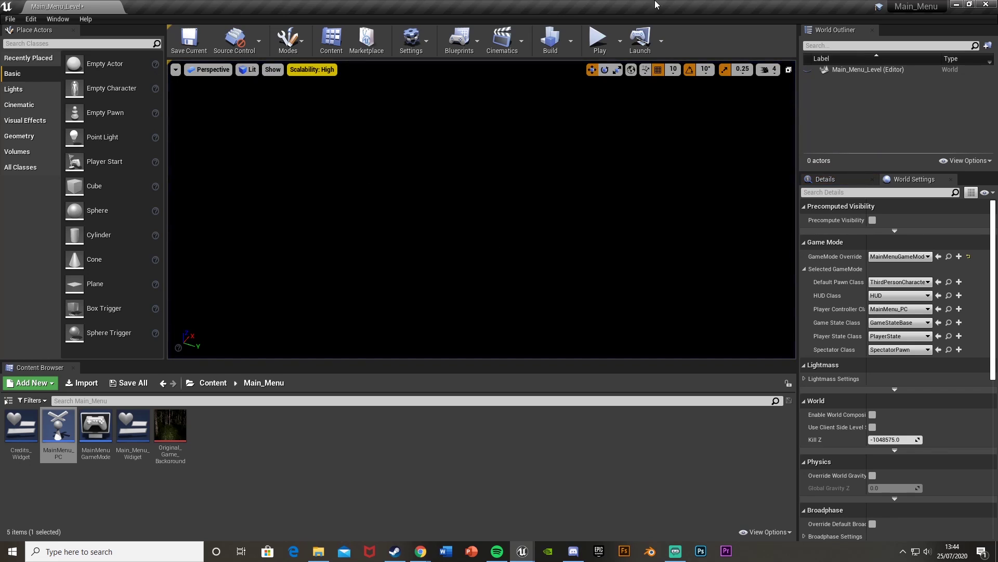
left_click(599, 39)
left_click(511, 232)
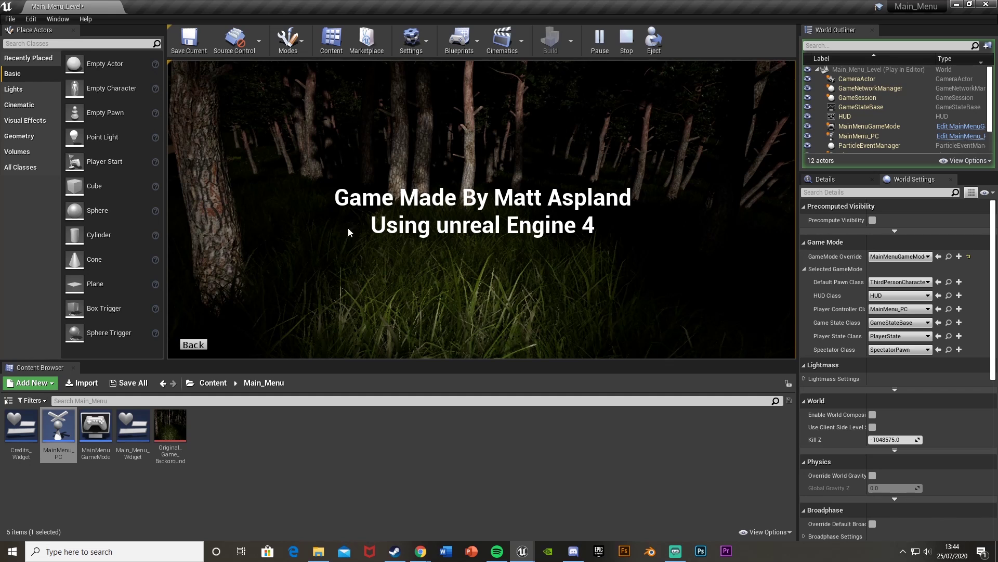
left_click(193, 344)
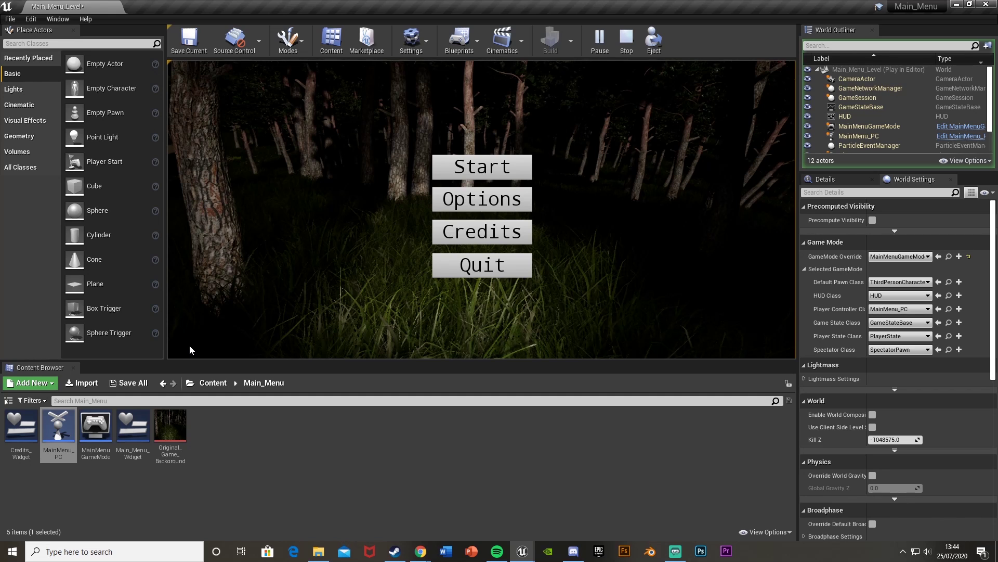
left_click(519, 169)
key("w")
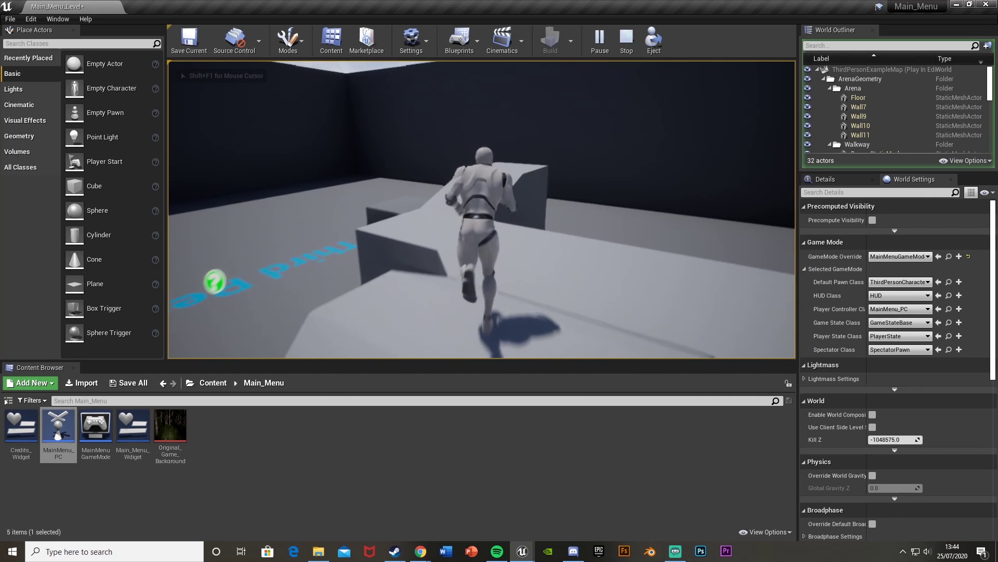
key("space")
key("w")
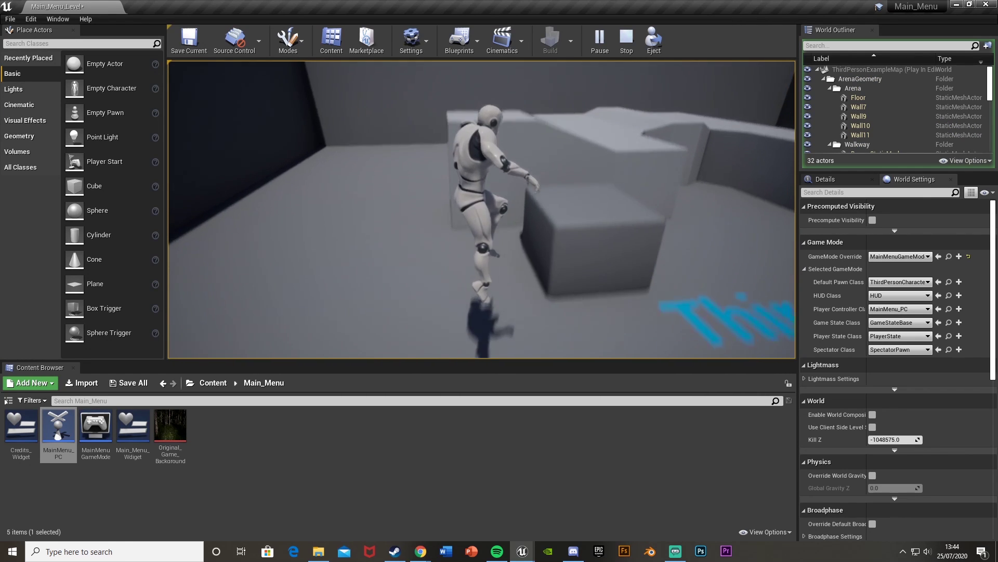
key("w")
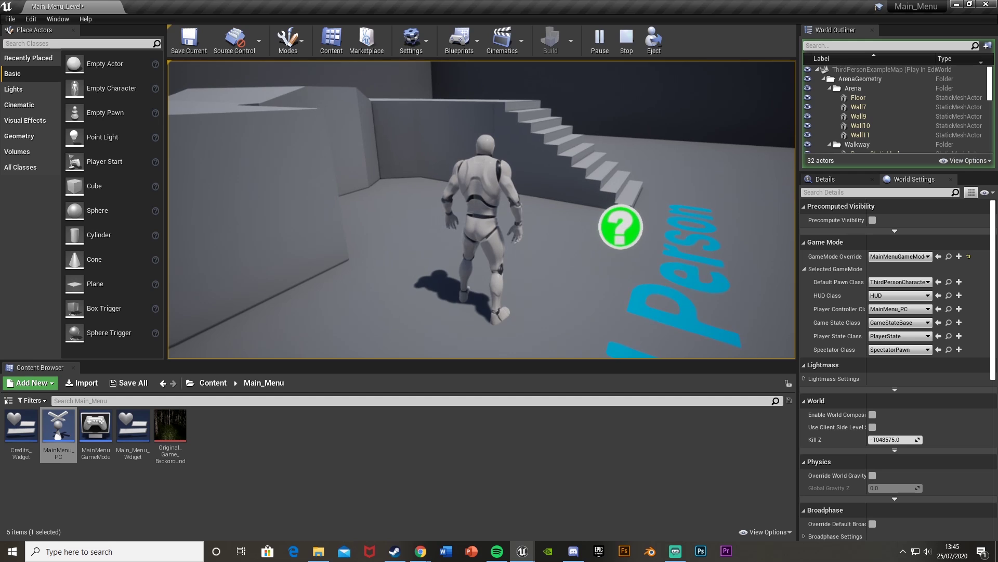
key("Escape")
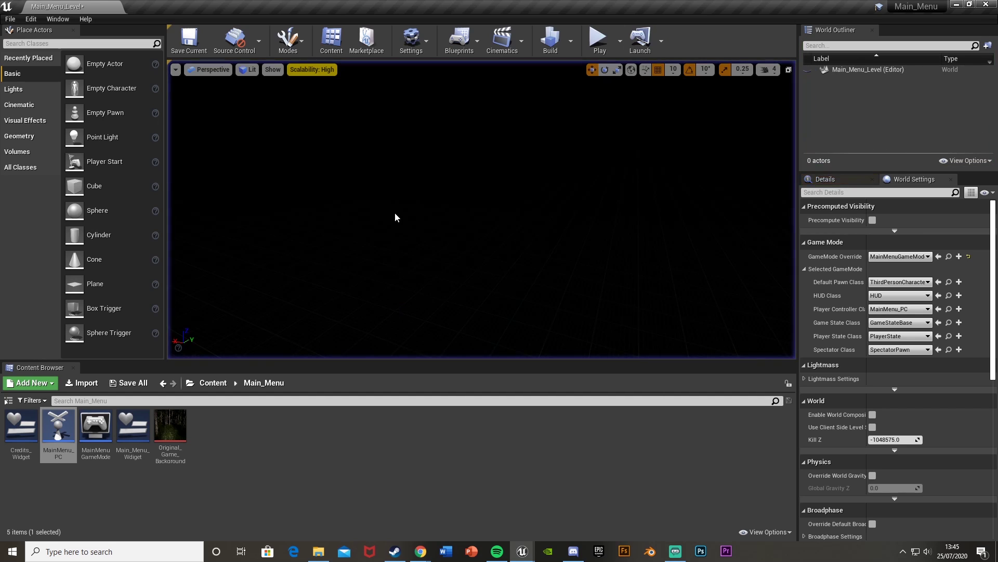
left_click(601, 39)
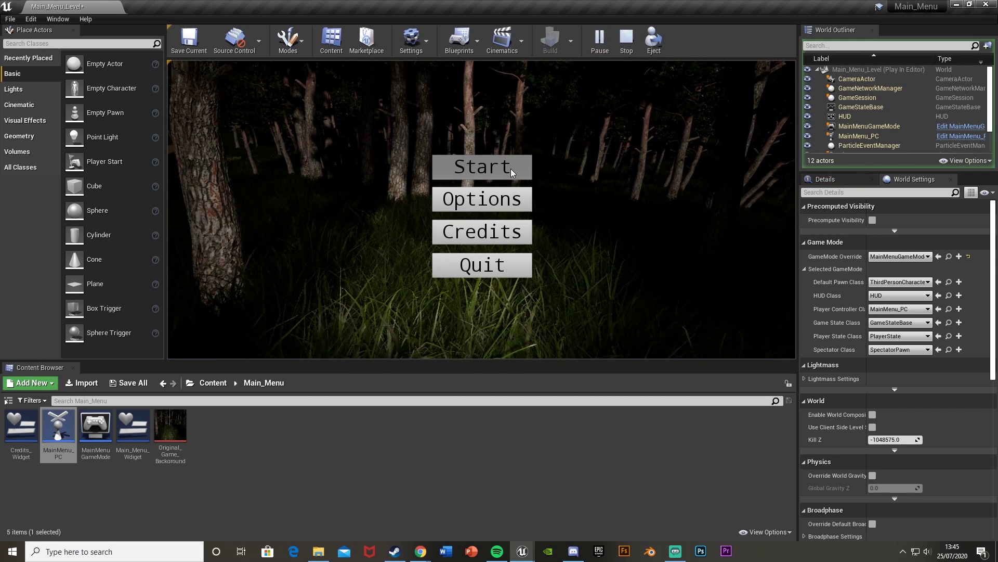
left_click(482, 166)
key("w")
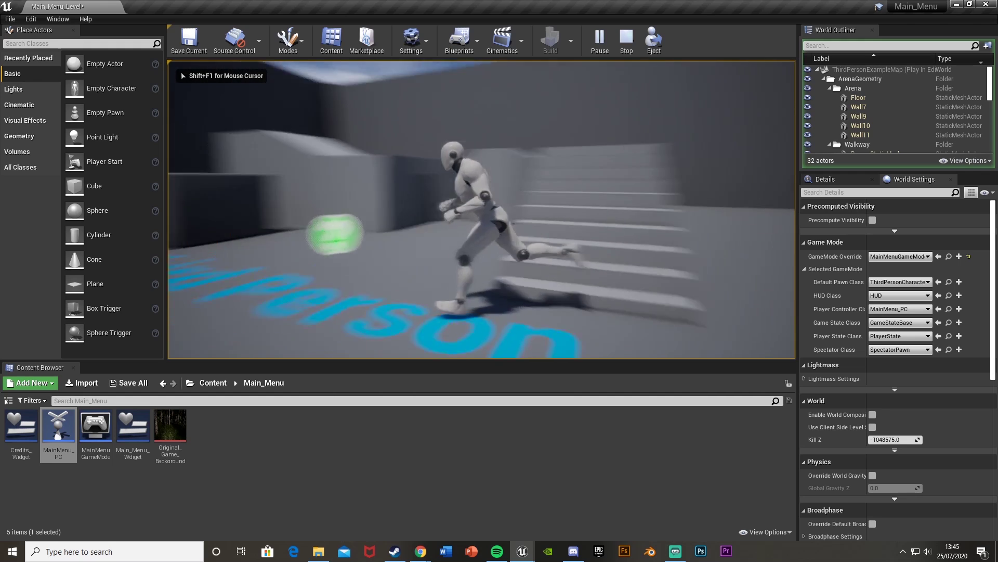
key("Escape")
key("alt+p")
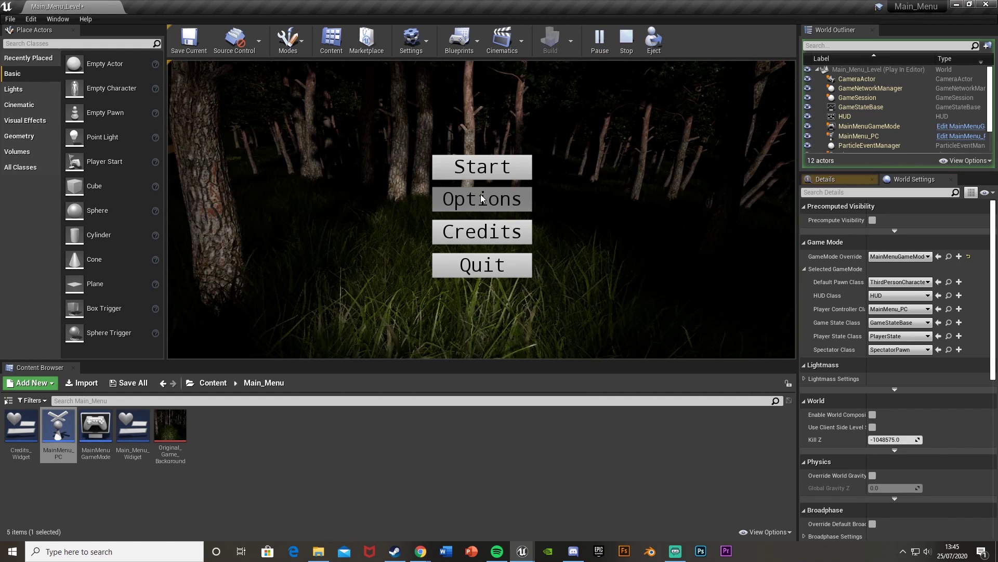
left_click(483, 200)
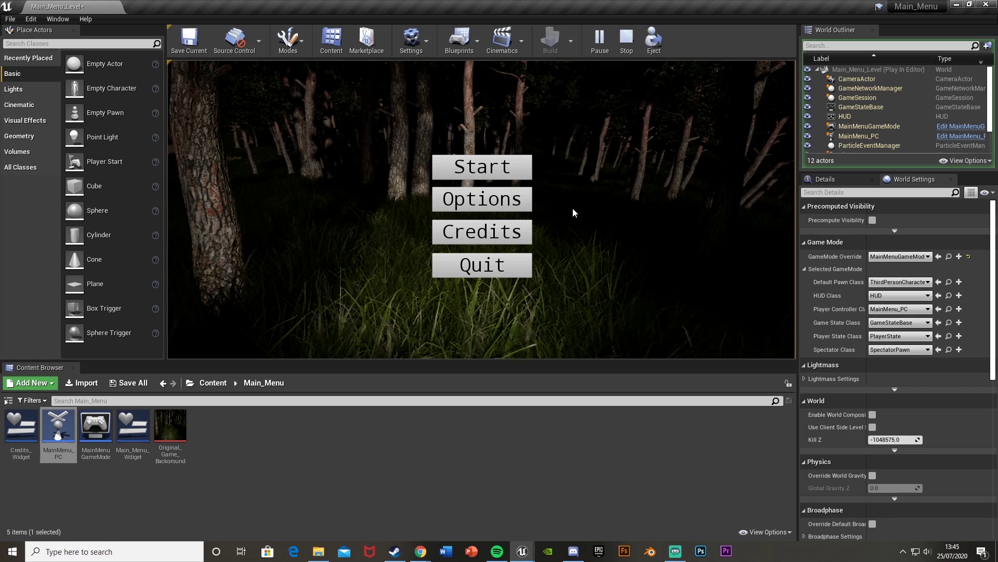
left_click(522, 233)
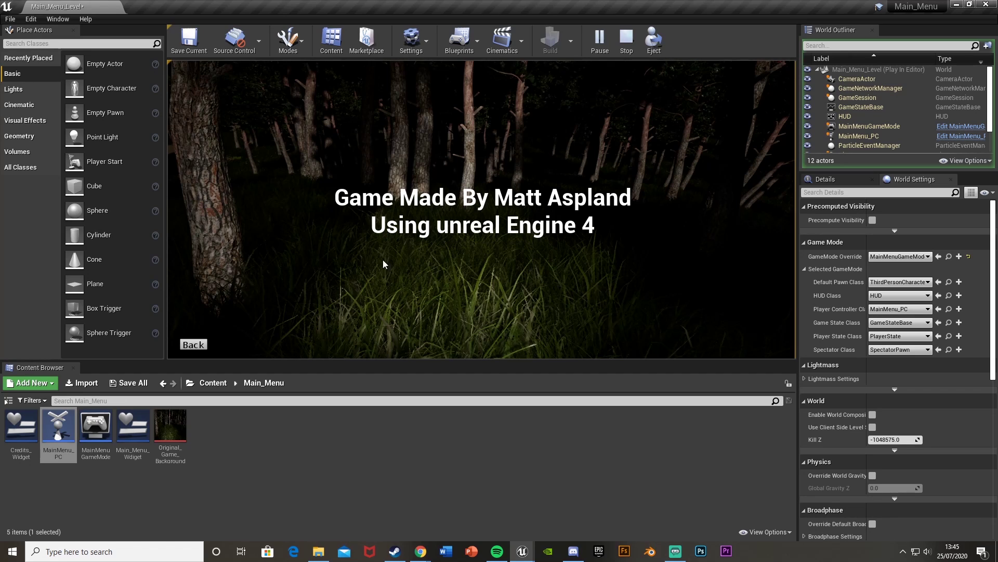
left_click(198, 345)
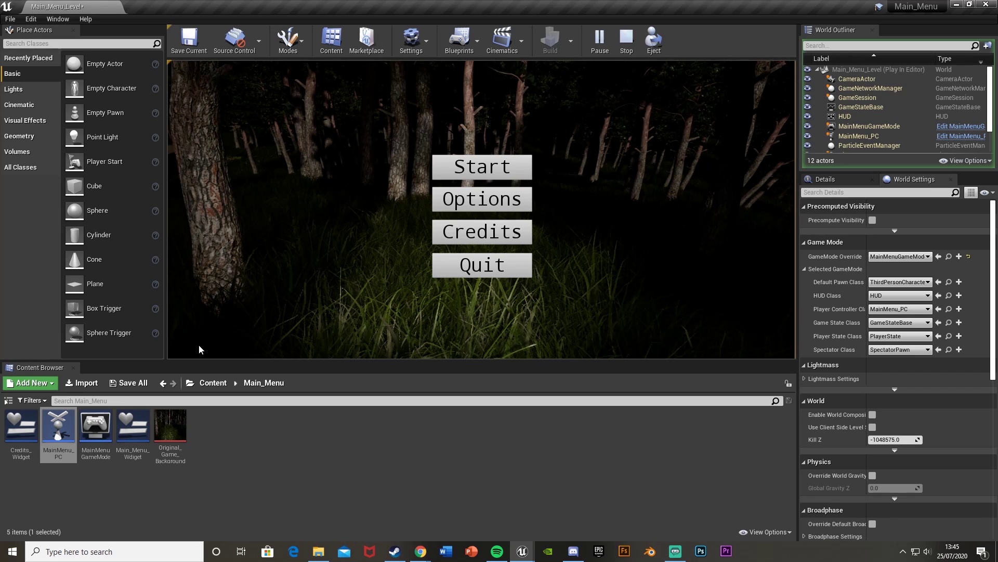
left_click(475, 273)
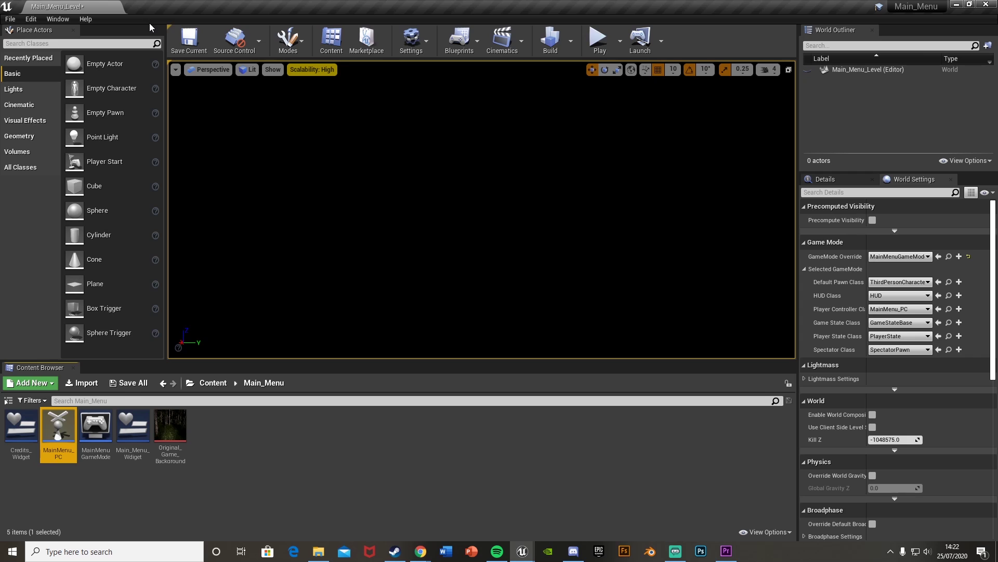
Step: In Project Settings > Maps & Modes, set Game Default Map to Main_Menu_Level
left_click(23, 22)
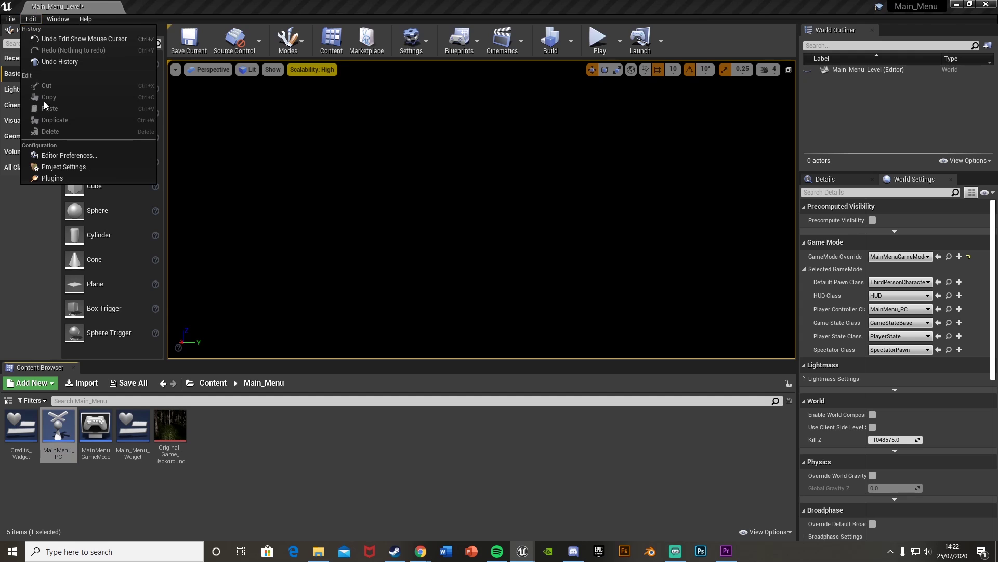
left_click(54, 166)
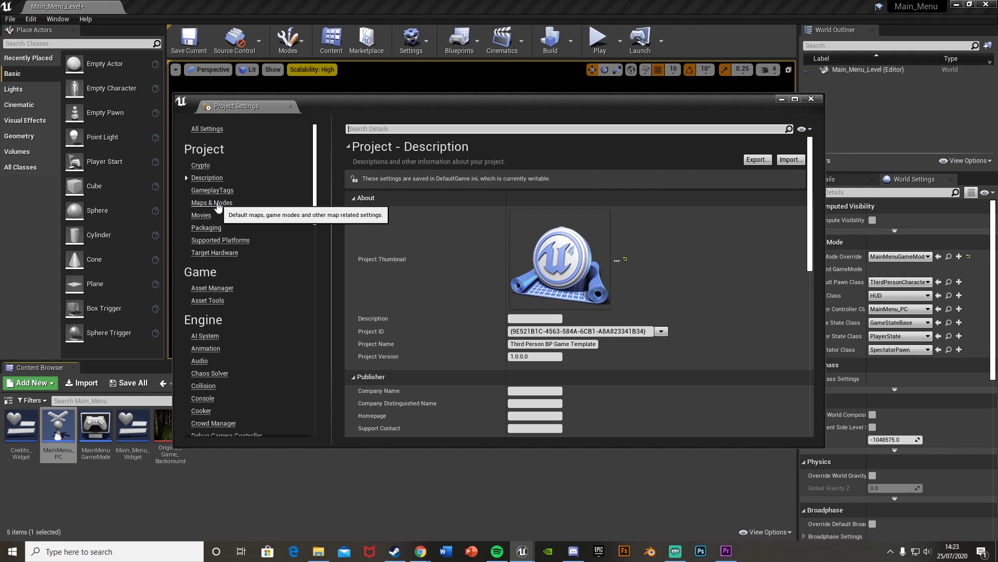
left_click(212, 203)
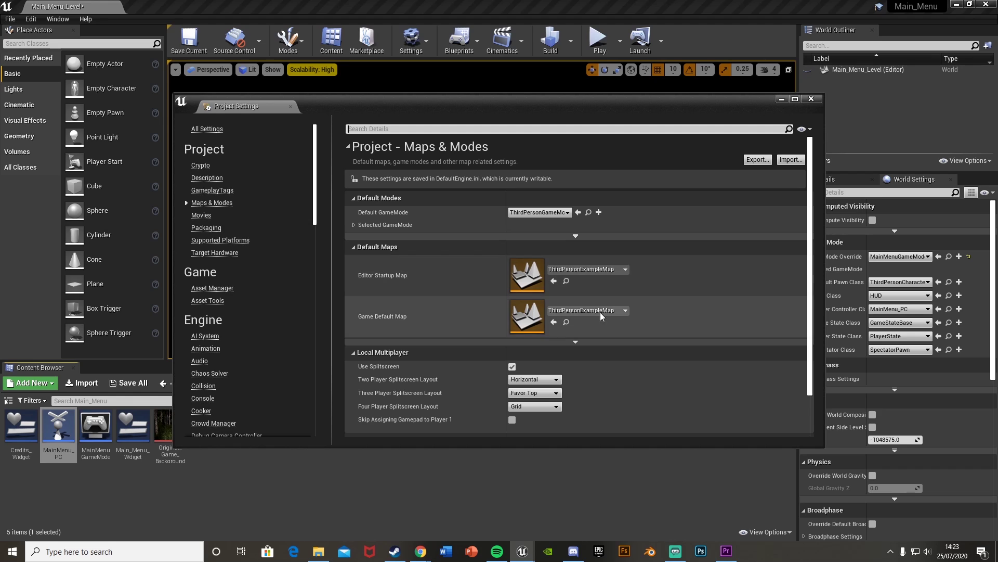
left_click(570, 311)
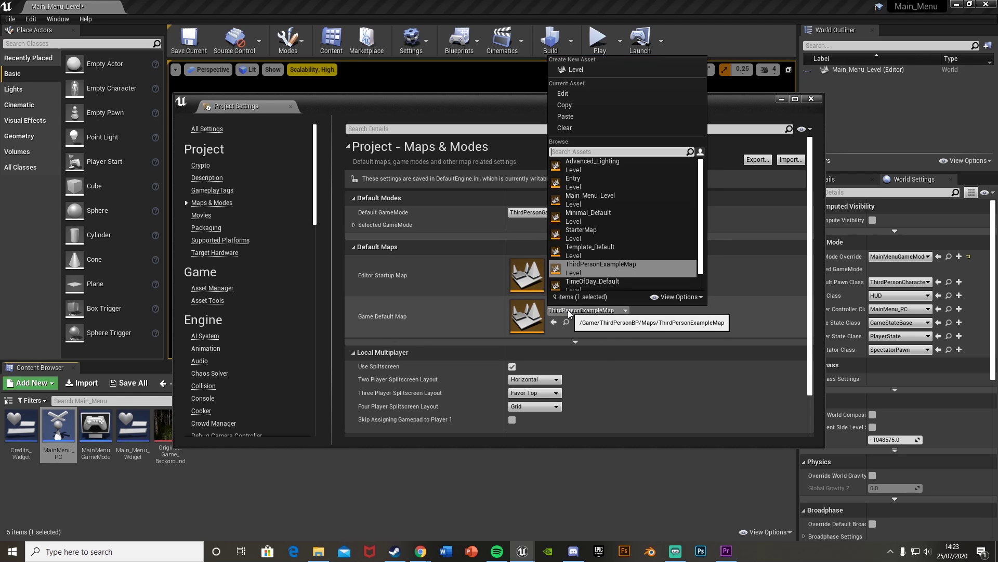
type("main")
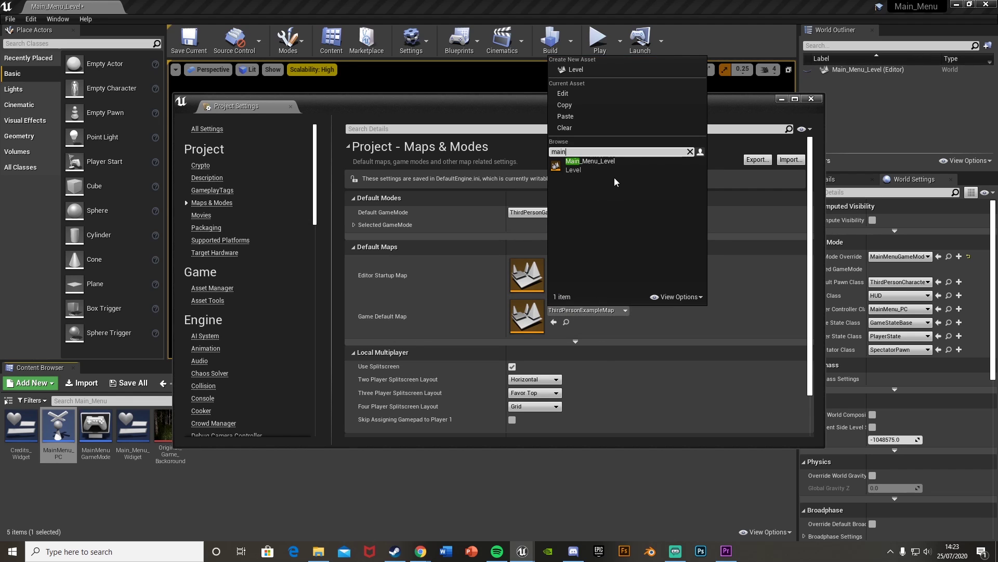
left_click(614, 164)
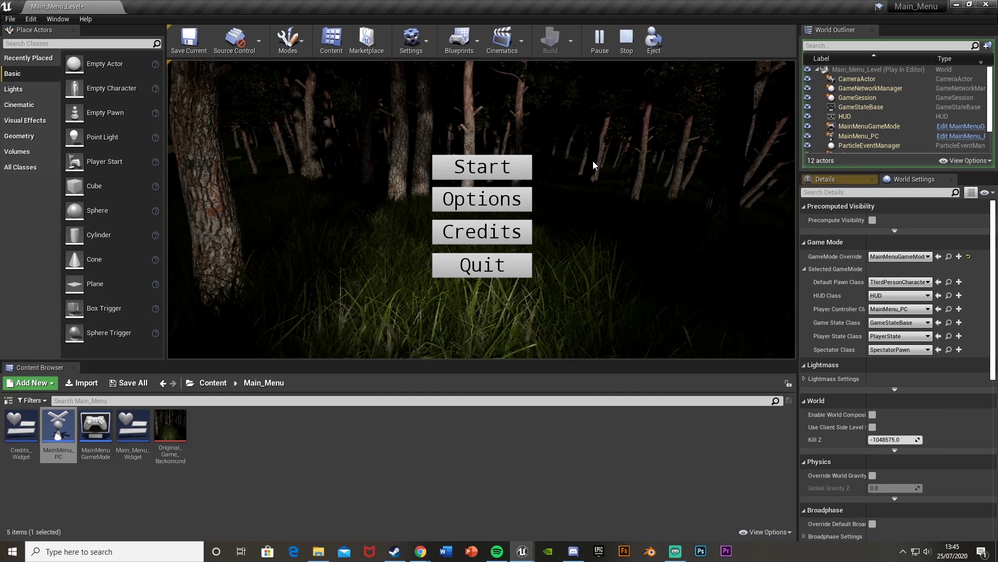
Step: Click Credits in the running game's main menu to show the credits screen
left_click(512, 231)
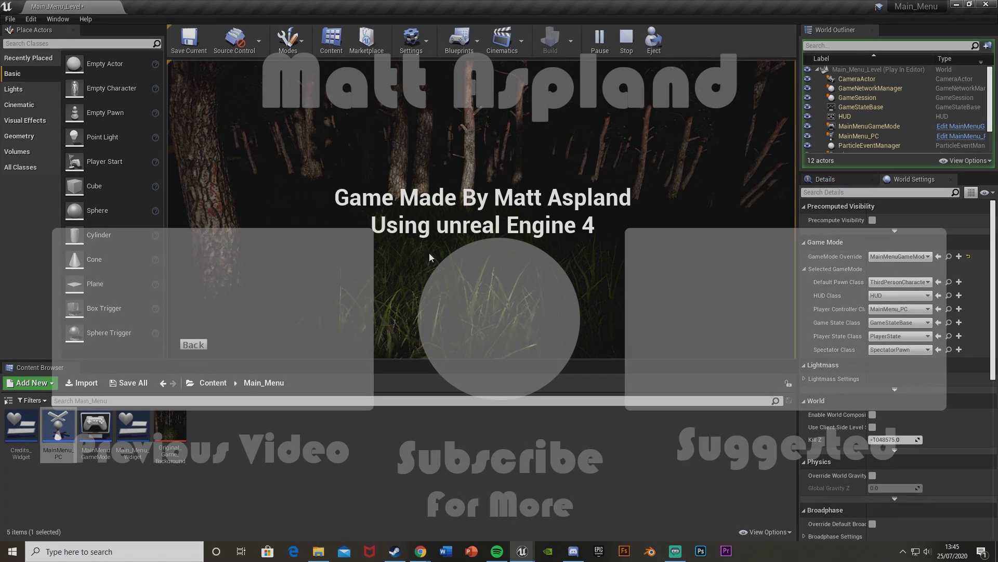